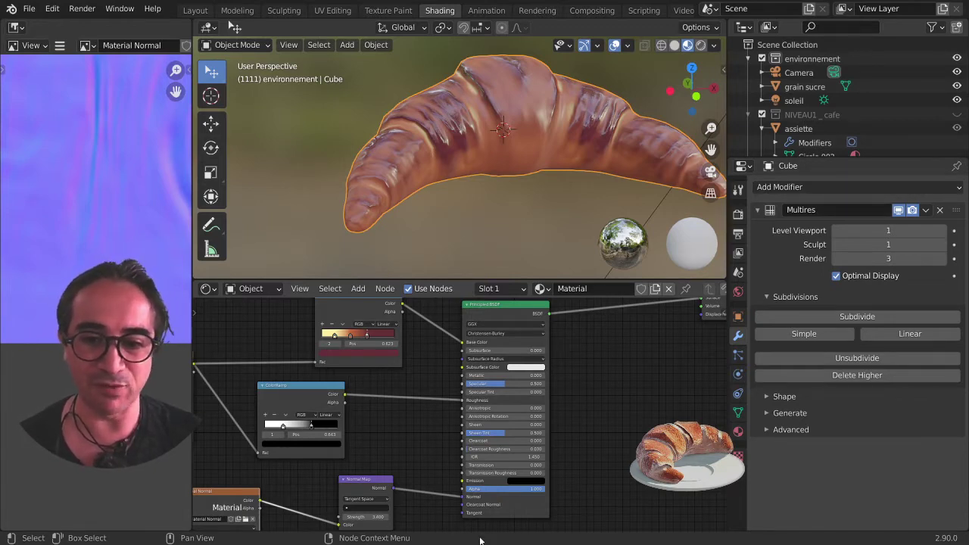
Step: Frame the material nodes and open the render settings, which use Cycles with Multires normal baking
{"action": "scroll", "coordinate": [414, 458], "scroll_direction": "down", "scroll_amount": 2}
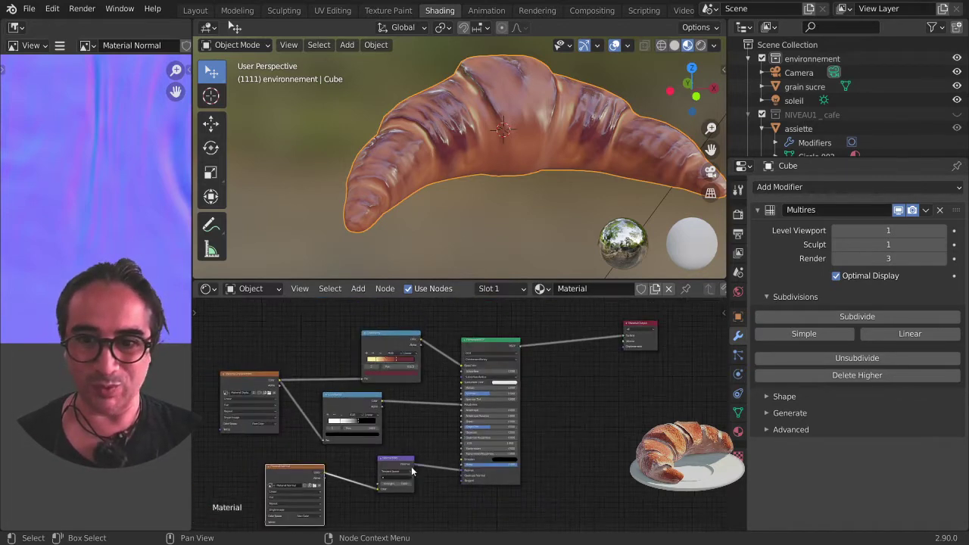
{"action": "key", "text": "Home"}
{"action": "mouse_move", "coordinate": [427, 144]}
{"action": "middle_mouse_down"}
{"action": "mouse_move", "coordinate": [453, 181]}
{"action": "mouse_move", "coordinate": [408, 158]}
{"action": "middle_mouse_up"}
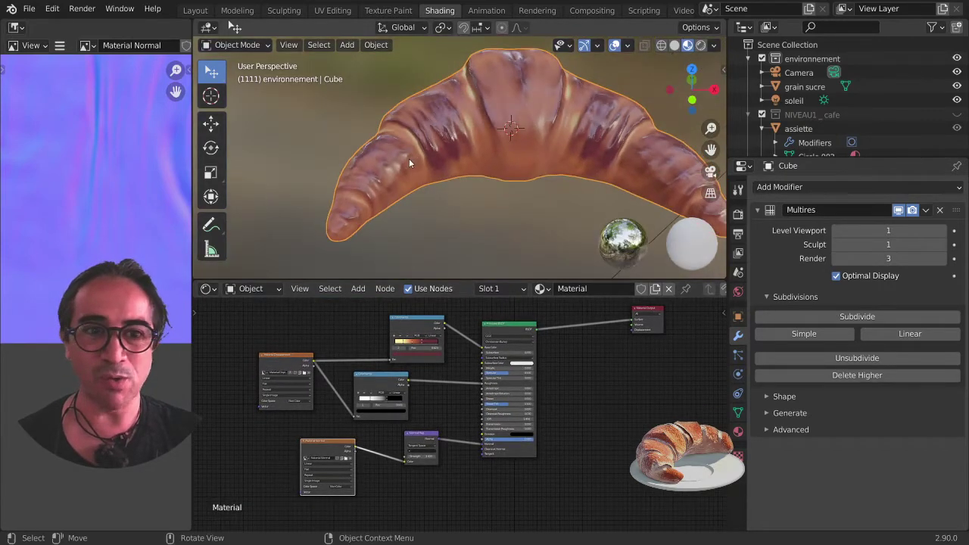
{"action": "left_click", "coordinate": [738, 214]}
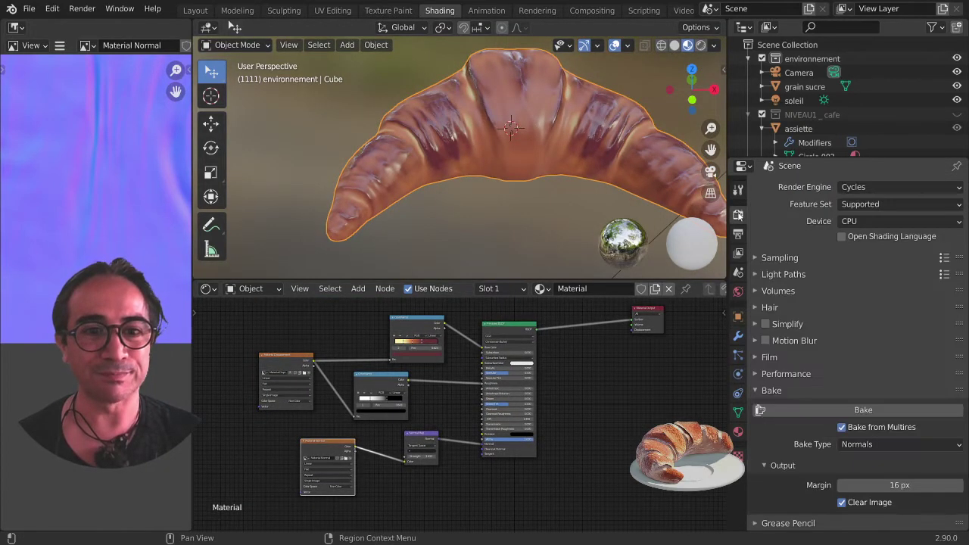
Step: Change the render engine to Eevee and preview the croissant in Rendered shading
{"action": "left_click", "coordinate": [864, 191]}
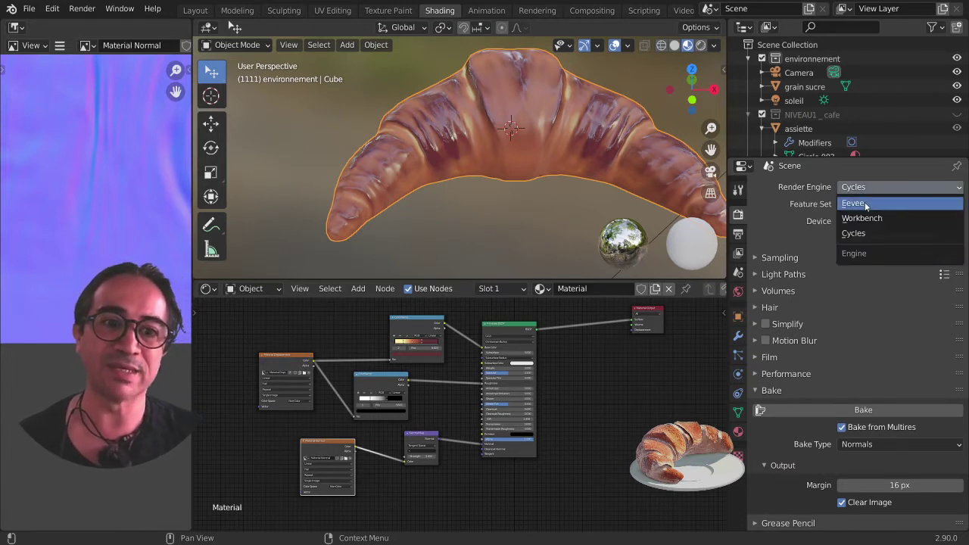
{"action": "left_click", "coordinate": [864, 202]}
{"action": "middle_click_drag", "start_coordinate": [498, 151], "coordinate": [487, 181]}
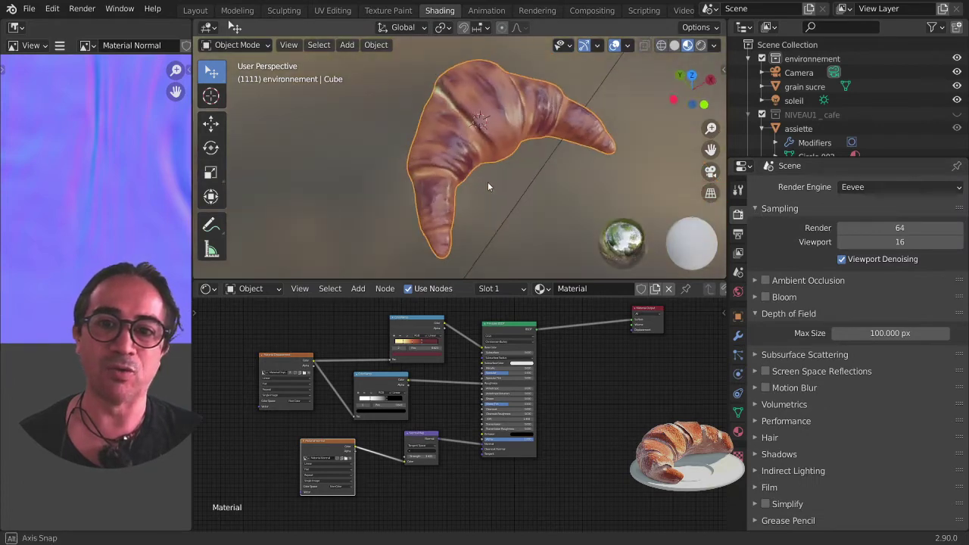
{"action": "left_click", "coordinate": [701, 45]}
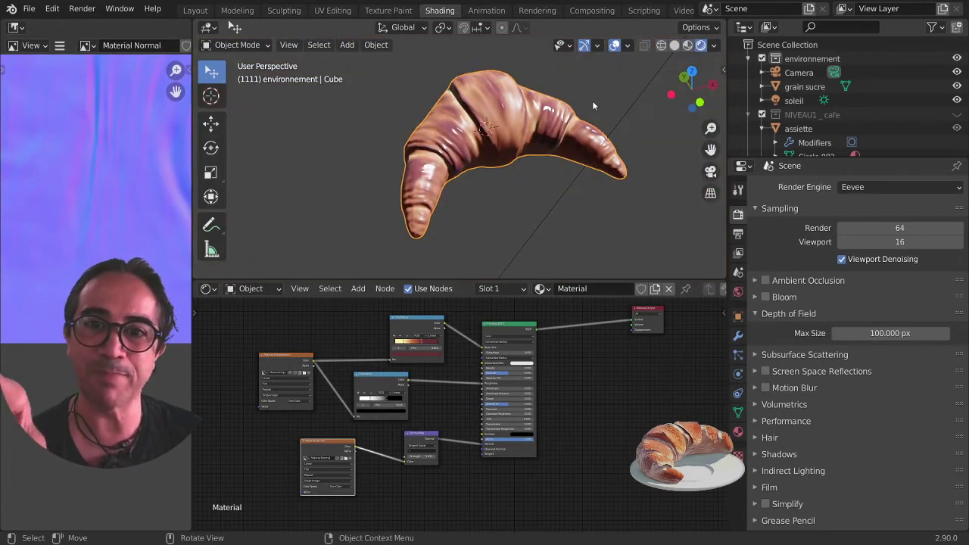
{"action": "scroll", "coordinate": [592, 100], "scroll_direction": "down", "scroll_amount": 2}
{"action": "scroll", "coordinate": [592, 133], "scroll_direction": "down", "scroll_amount": 3}
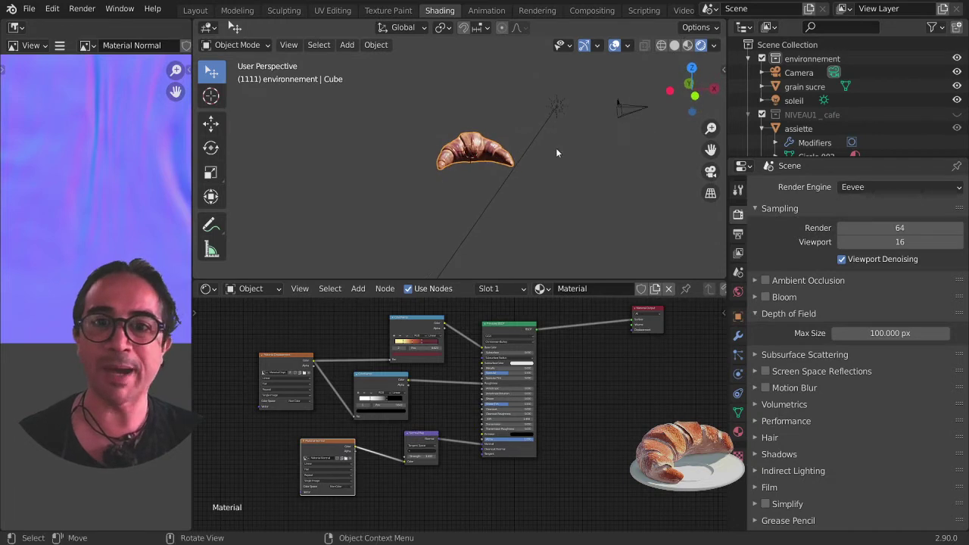
Step: Select the soleil sun lamp and raise its light Strength to 18.03
{"action": "left_click", "coordinate": [548, 123]}
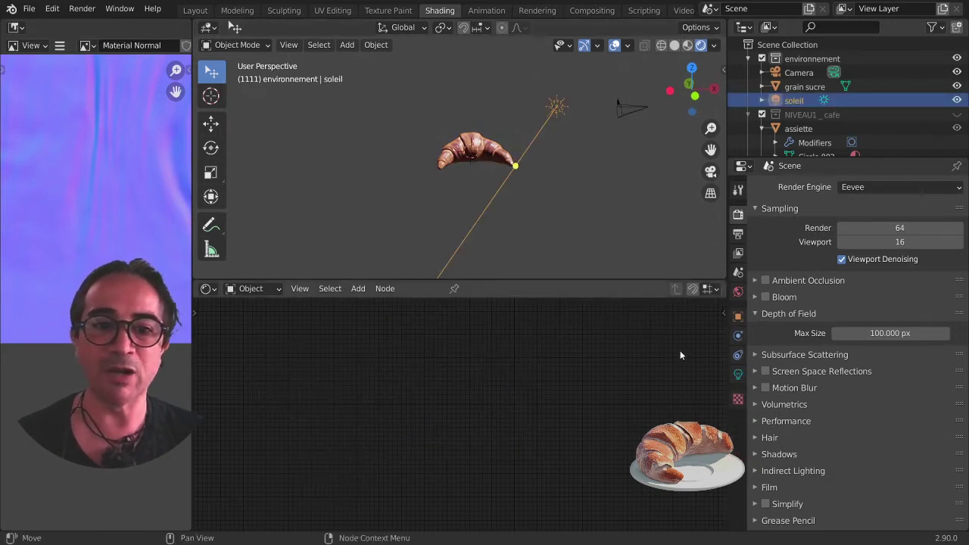
{"action": "left_click", "coordinate": [738, 374]}
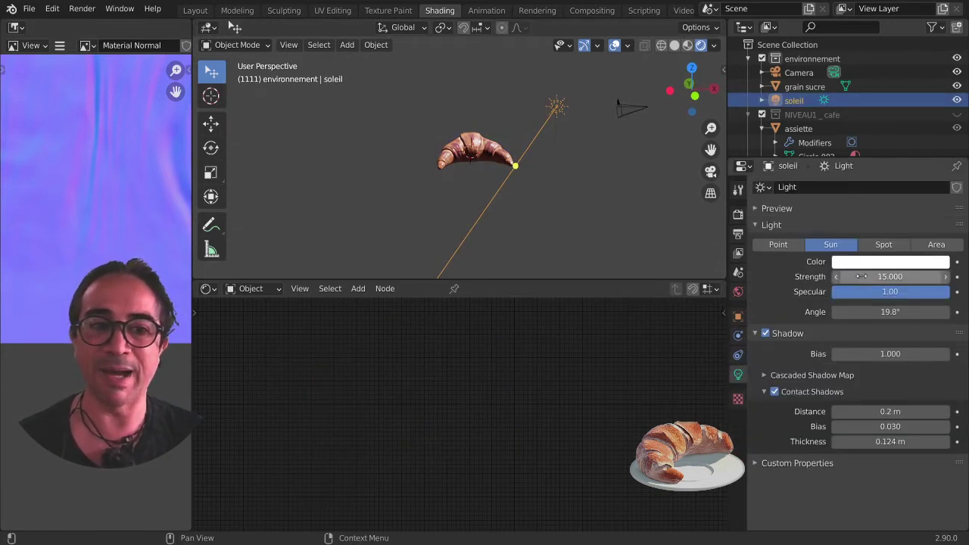
{"action": "left_click_drag", "start_coordinate": [890, 276], "coordinate": [908, 276]}
{"action": "scroll", "coordinate": [487, 187], "scroll_direction": "up", "scroll_amount": 3}
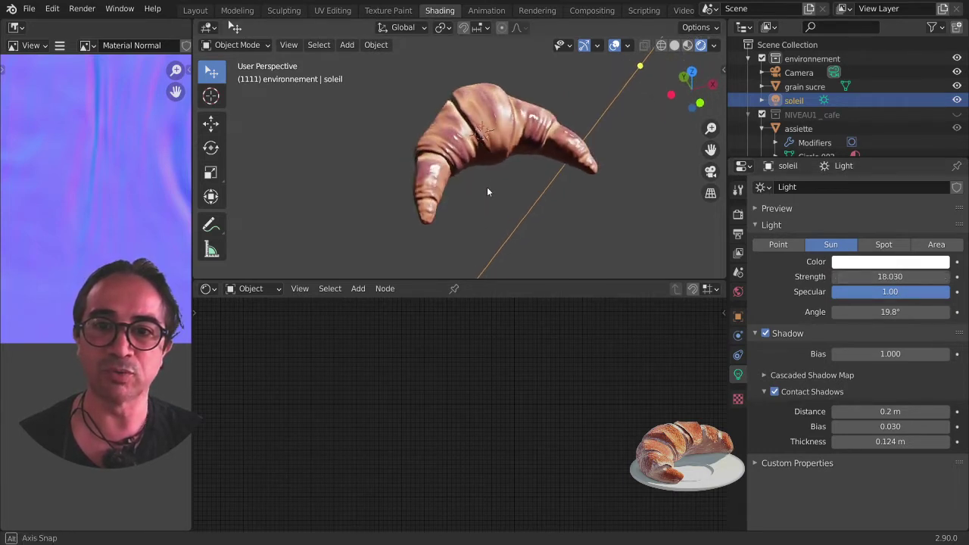
{"action": "middle_click_drag", "start_coordinate": [487, 187], "coordinate": [569, 226]}
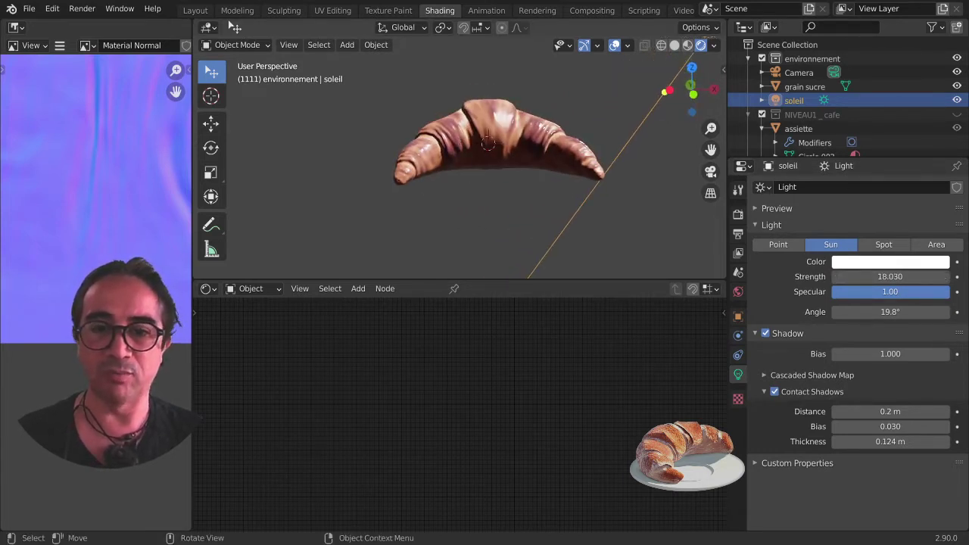
Step: Rotate the sun lamp to 9.17° around Z, then select the croissant again
{"action": "key", "text": "r"}
{"action": "left_click", "coordinate": [453, 179]}
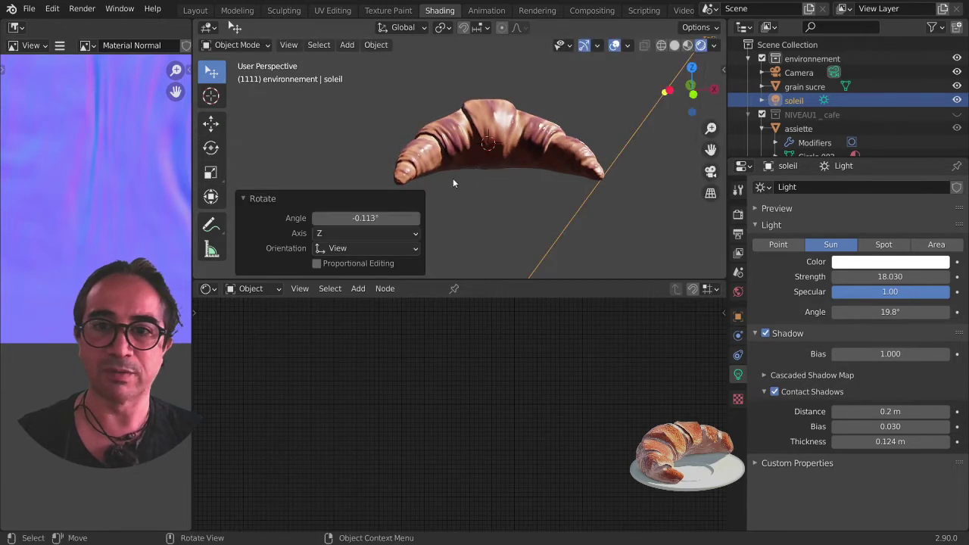
{"action": "middle_click_drag", "start_coordinate": [452, 180], "coordinate": [513, 196]}
{"action": "key", "text": "r"}
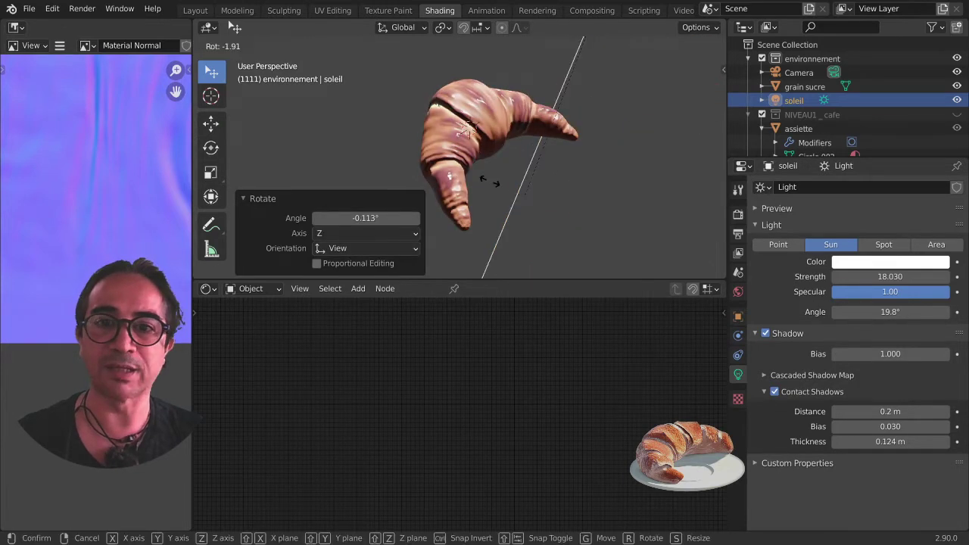
{"action": "left_click", "coordinate": [465, 179]}
{"action": "middle_click_drag", "start_coordinate": [465, 179], "coordinate": [487, 168]}
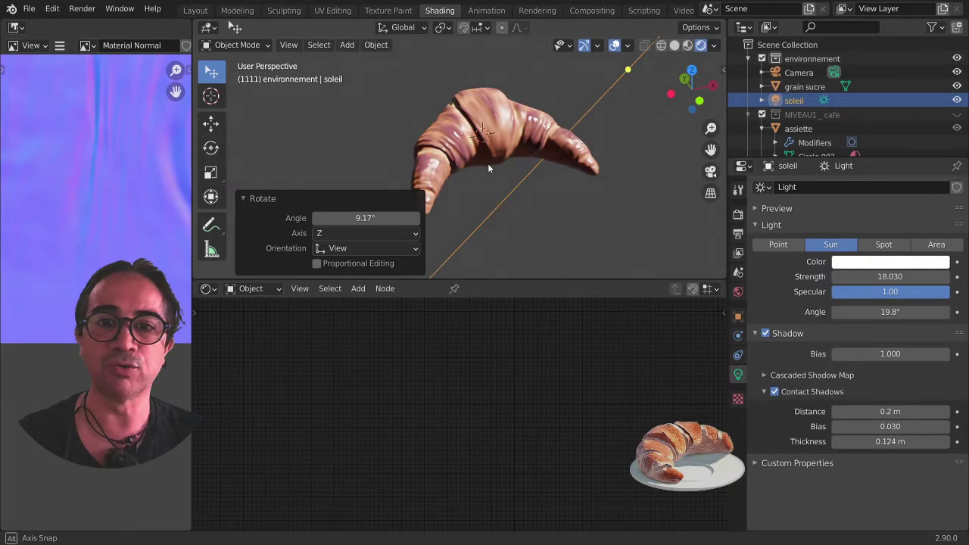
{"action": "scroll", "coordinate": [487, 168], "scroll_direction": "up", "scroll_amount": 5}
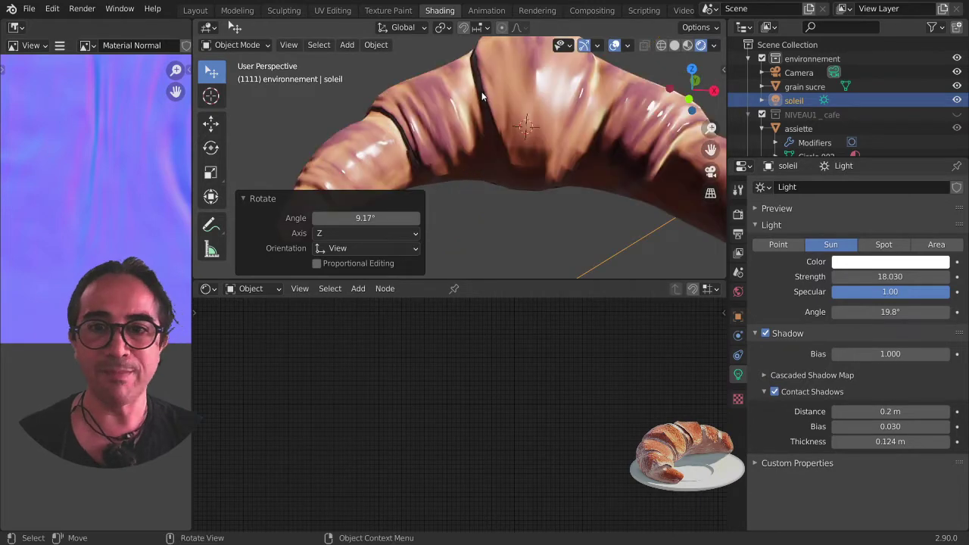
{"action": "left_click", "coordinate": [481, 91]}
{"action": "scroll", "coordinate": [397, 362], "scroll_direction": "up", "scroll_amount": 3}
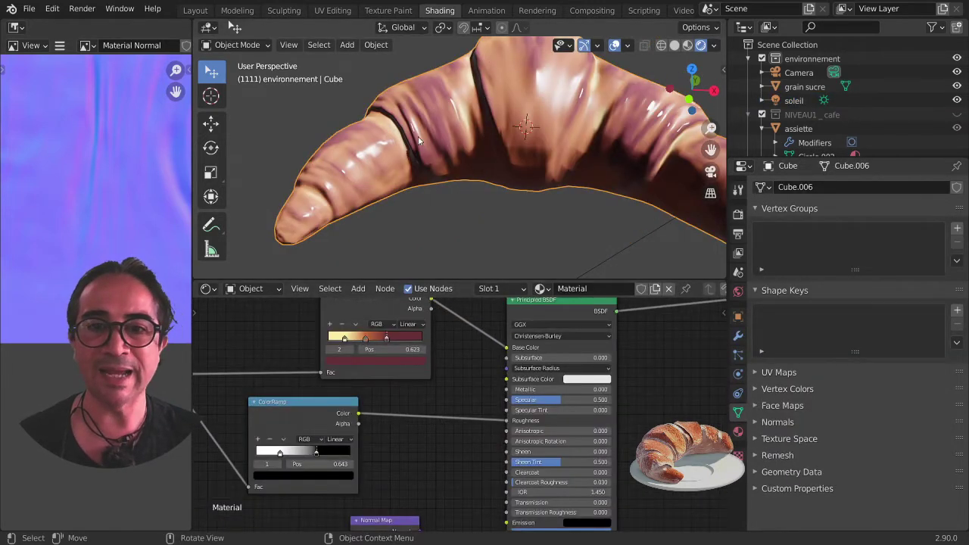
Step: Rearrange the colour-ramp stops, placing the dark red stop at 0.707
{"action": "scroll", "coordinate": [409, 405], "scroll_direction": "up", "scroll_amount": 2}
{"action": "scroll", "coordinate": [409, 404], "scroll_direction": "up", "scroll_amount": 1}
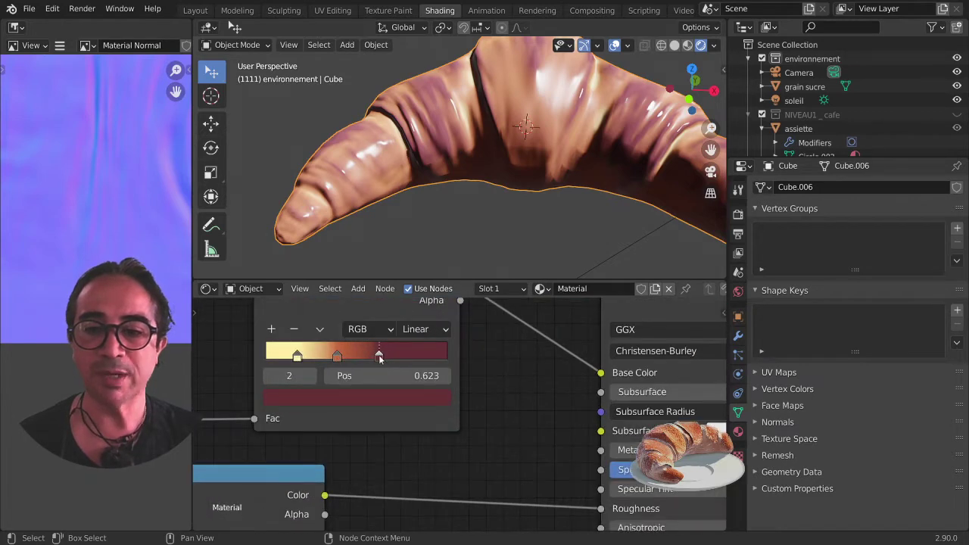
{"action": "left_click_drag", "start_coordinate": [380, 355], "coordinate": [435, 355]}
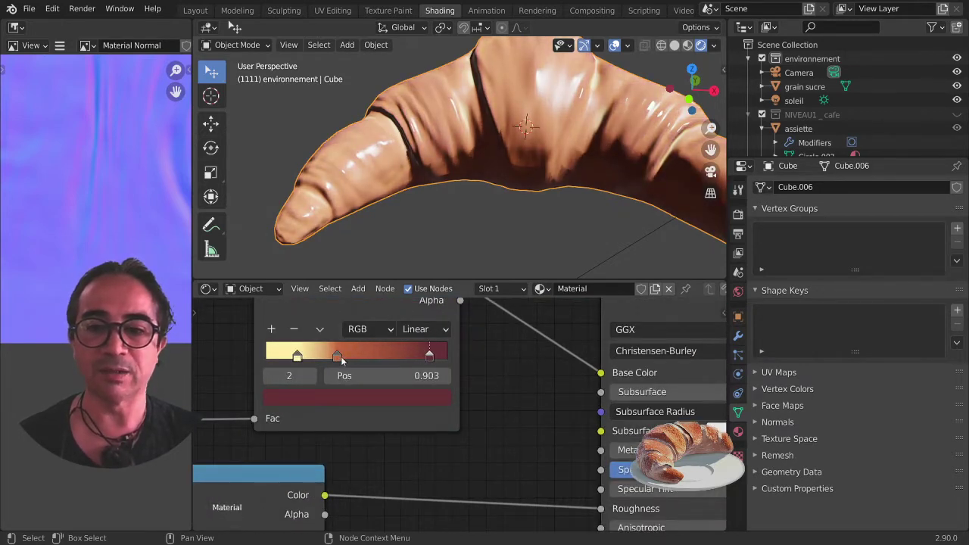
{"action": "mouse_move", "coordinate": [337, 357]}
{"action": "left_mouse_down"}
{"action": "mouse_move", "coordinate": [388, 365]}
{"action": "mouse_move", "coordinate": [368, 359]}
{"action": "left_mouse_up"}
{"action": "left_click_drag", "start_coordinate": [297, 356], "coordinate": [367, 357]}
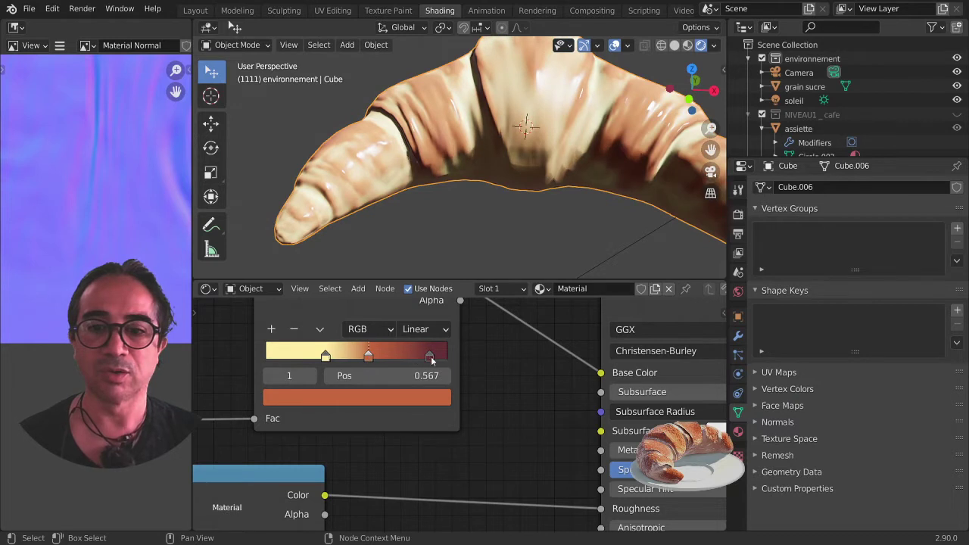
{"action": "left_click_drag", "start_coordinate": [430, 357], "coordinate": [379, 359]}
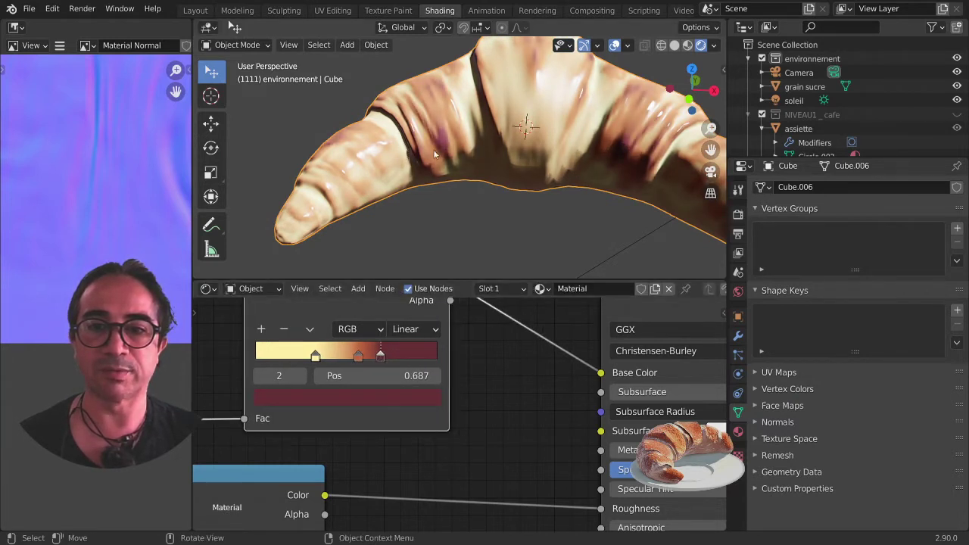
Step: Darken the dark red stop's colour by lowering its value
{"action": "left_click", "coordinate": [282, 400]}
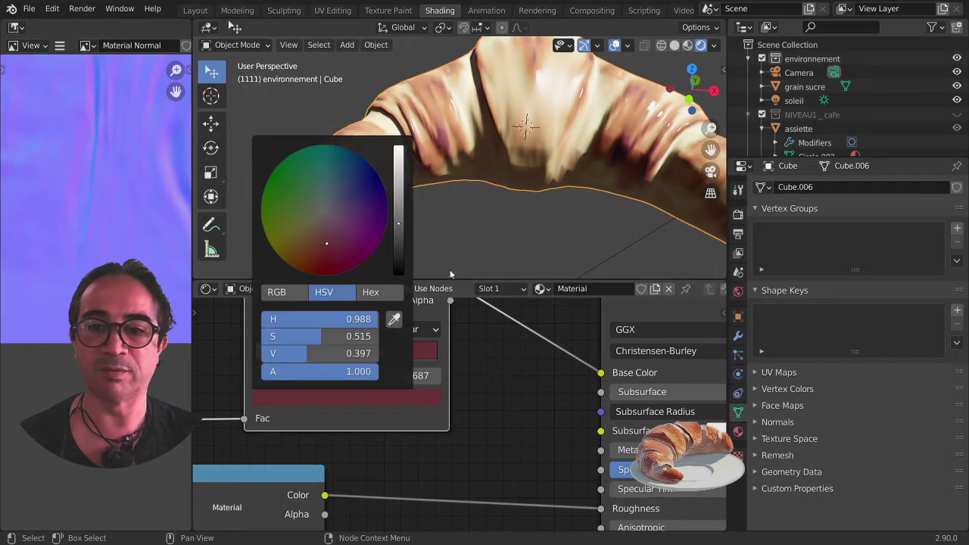
{"action": "left_click", "coordinate": [279, 396]}
{"action": "left_click_drag", "start_coordinate": [399, 231], "coordinate": [398, 253]}
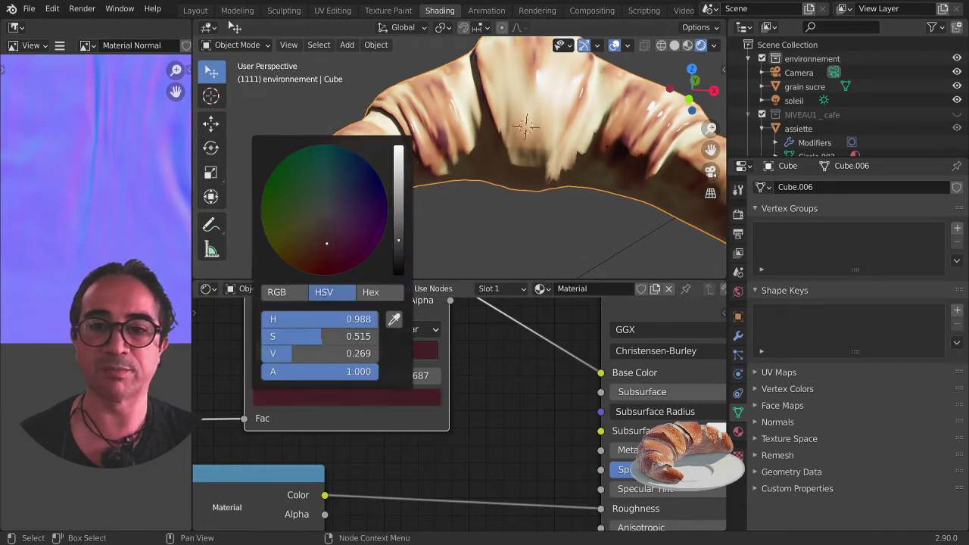
{"action": "mouse_move", "coordinate": [582, 146]}
{"action": "middle_mouse_down"}
{"action": "mouse_move", "coordinate": [516, 152]}
{"action": "mouse_move", "coordinate": [541, 151]}
{"action": "middle_mouse_up"}
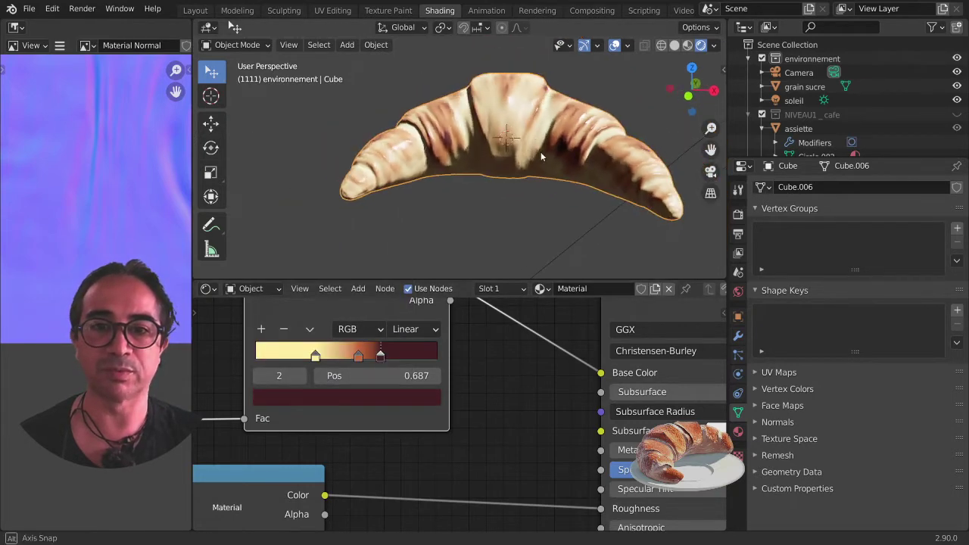
{"action": "scroll", "coordinate": [540, 151], "scroll_direction": "up", "scroll_amount": 3}
{"action": "mouse_move", "coordinate": [530, 193]}
{"action": "middle_mouse_down"}
{"action": "mouse_move", "coordinate": [572, 214]}
{"action": "mouse_move", "coordinate": [530, 197]}
{"action": "mouse_move", "coordinate": [412, 275]}
{"action": "middle_mouse_up"}
{"action": "scroll", "coordinate": [572, 214], "scroll_direction": "down", "scroll_amount": 3}
{"action": "scroll", "coordinate": [530, 197], "scroll_direction": "up", "scroll_amount": 3}
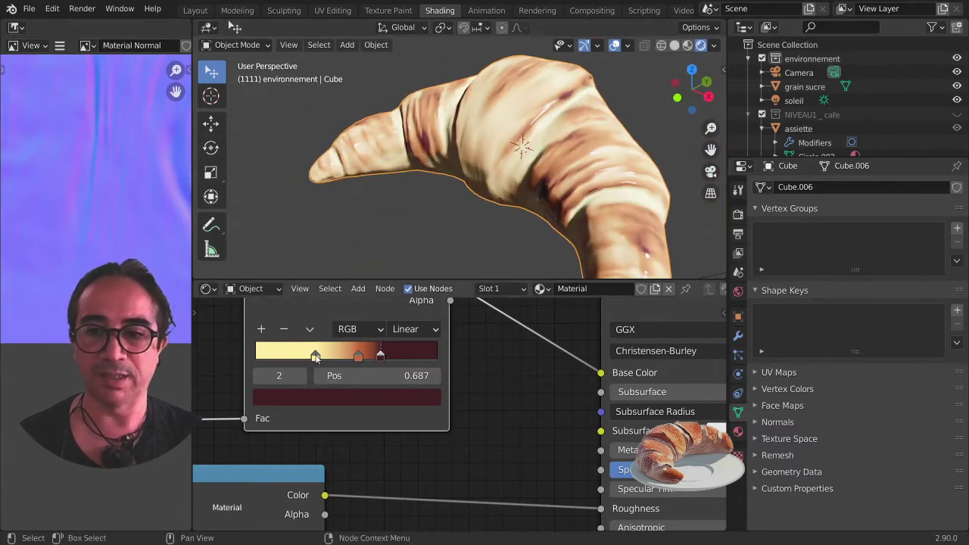
Step: Move the pale yellow stop to 0.180 and the orange stop to 0.497
{"action": "left_click_drag", "start_coordinate": [315, 355], "coordinate": [287, 359]}
{"action": "left_click_drag", "start_coordinate": [358, 355], "coordinate": [345, 361]}
{"action": "mouse_move", "coordinate": [382, 183]}
{"action": "middle_mouse_down"}
{"action": "mouse_move", "coordinate": [472, 201]}
{"action": "mouse_move", "coordinate": [376, 161]}
{"action": "mouse_move", "coordinate": [371, 47]}
{"action": "middle_mouse_up"}
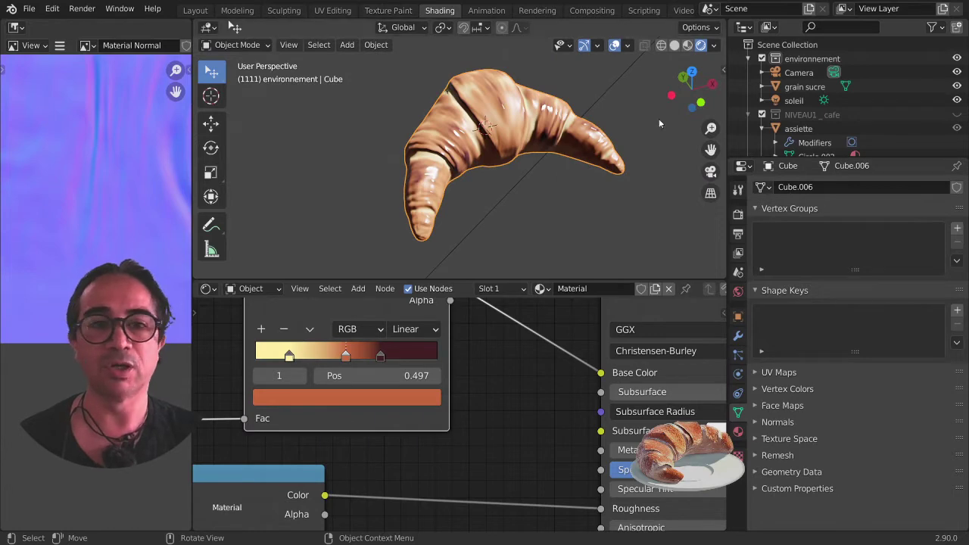
Step: Go to the Texture Paint workspace and select the Material Displacement paint slot
{"action": "left_click", "coordinate": [195, 10]}
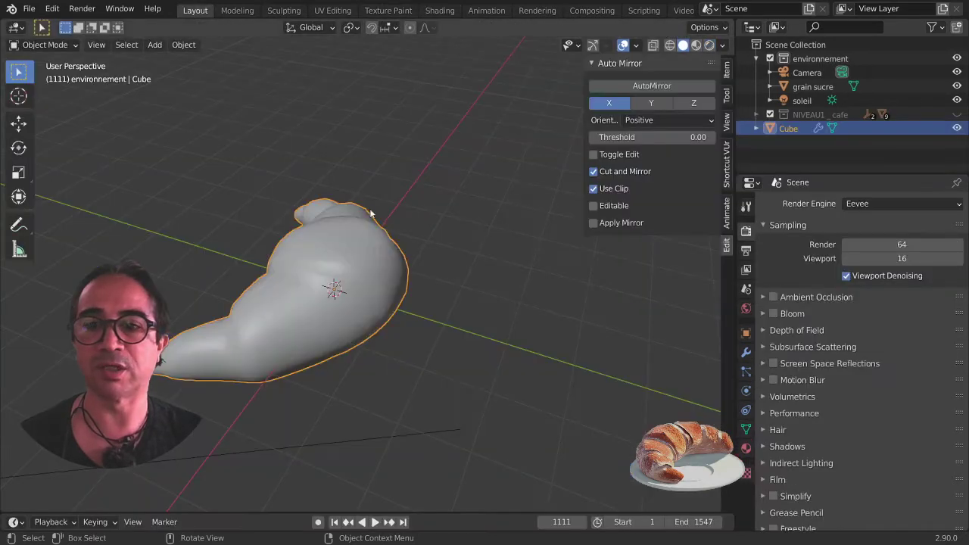
{"action": "middle_click_drag", "start_coordinate": [439, 287], "coordinate": [472, 348]}
{"action": "scroll", "coordinate": [472, 349], "scroll_direction": "up", "scroll_amount": 5}
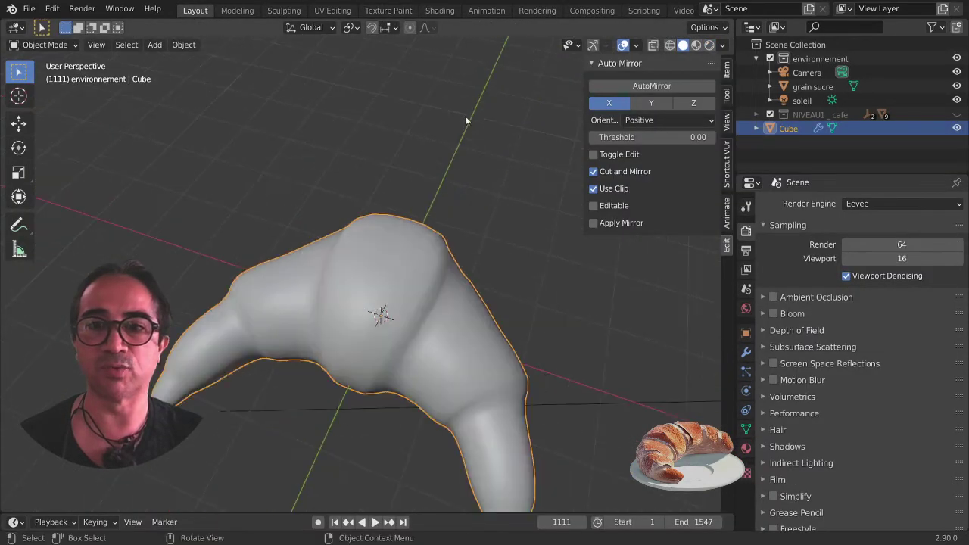
{"action": "left_click", "coordinate": [388, 10]}
{"action": "left_click", "coordinate": [677, 156]}
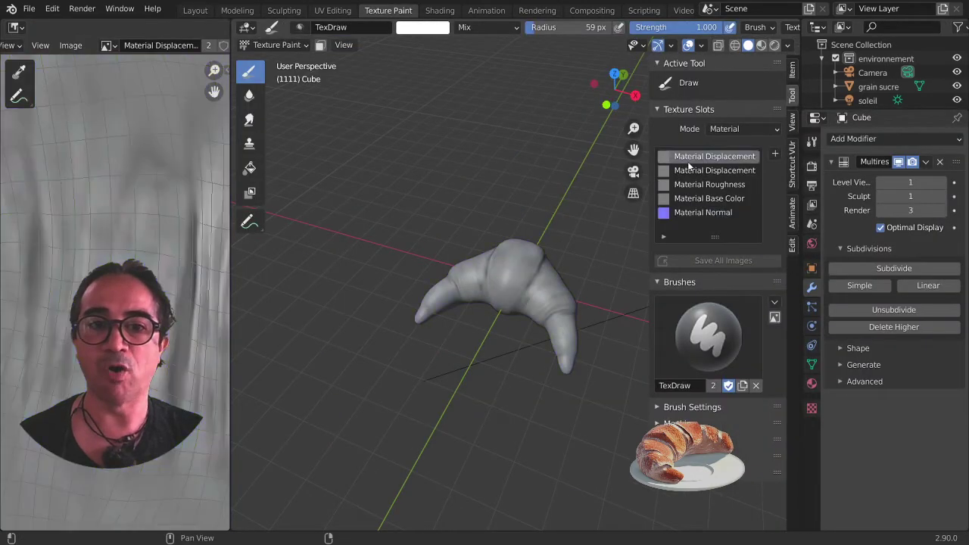
Step: Set the TexDraw brush to strength 0.070, Add blending and 92 px radius, then paint a stroke
{"action": "scroll", "coordinate": [560, 284], "scroll_direction": "up", "scroll_amount": 6}
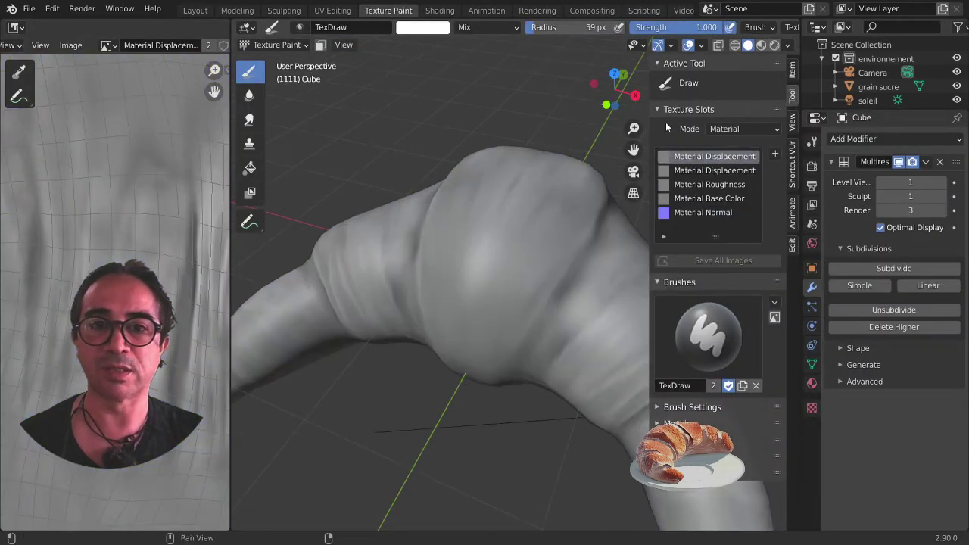
{"action": "left_click_drag", "start_coordinate": [716, 28], "coordinate": [637, 28]}
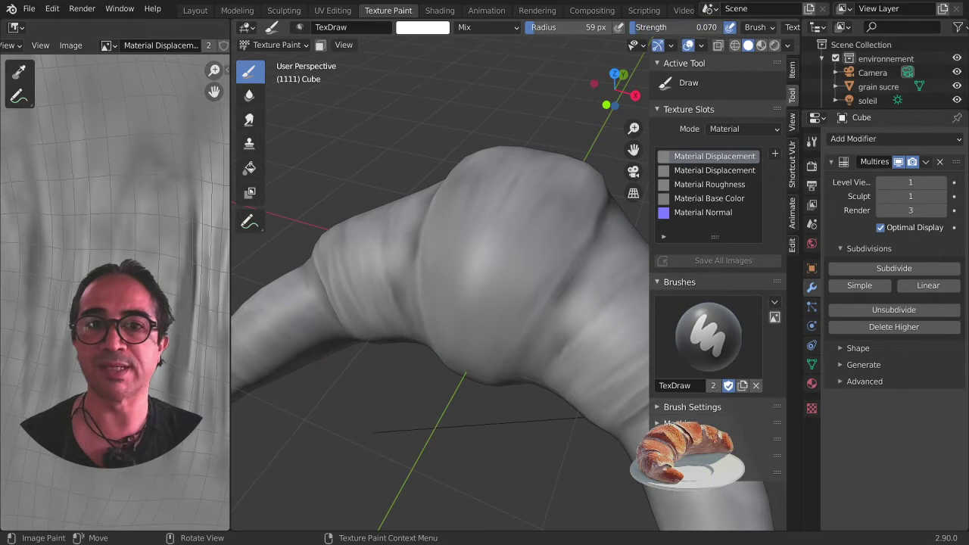
{"action": "left_click", "coordinate": [479, 30]}
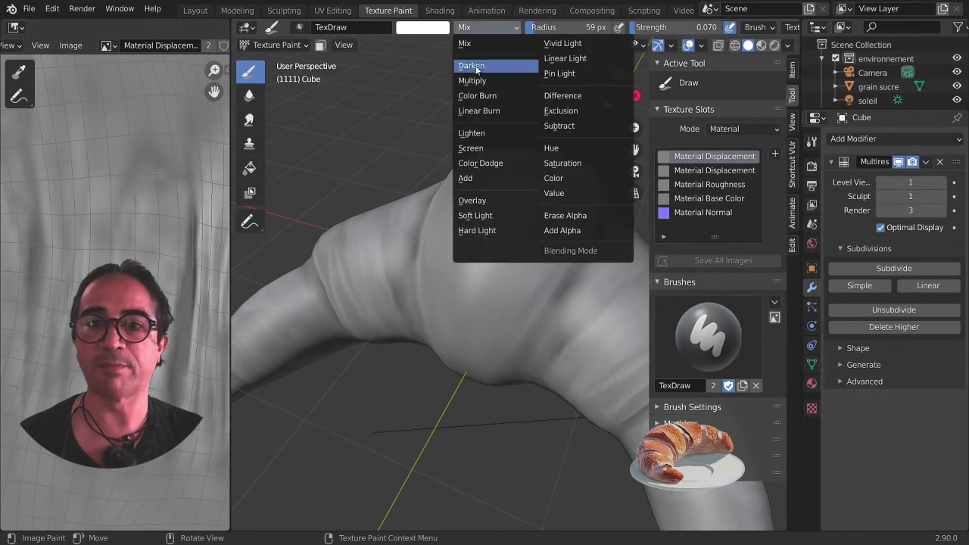
{"action": "left_click", "coordinate": [472, 180]}
{"action": "mouse_move", "coordinate": [472, 180]}
{"action": "middle_mouse_down"}
{"action": "mouse_move", "coordinate": [508, 249]}
{"action": "mouse_move", "coordinate": [564, 190]}
{"action": "middle_mouse_up"}
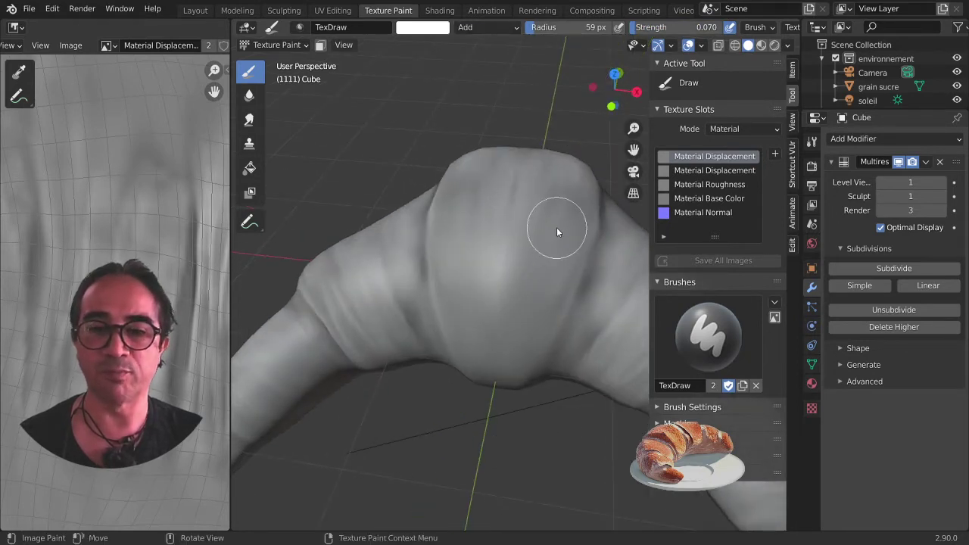
{"action": "key", "text": "f"}
{"action": "left_click", "coordinate": [560, 227]}
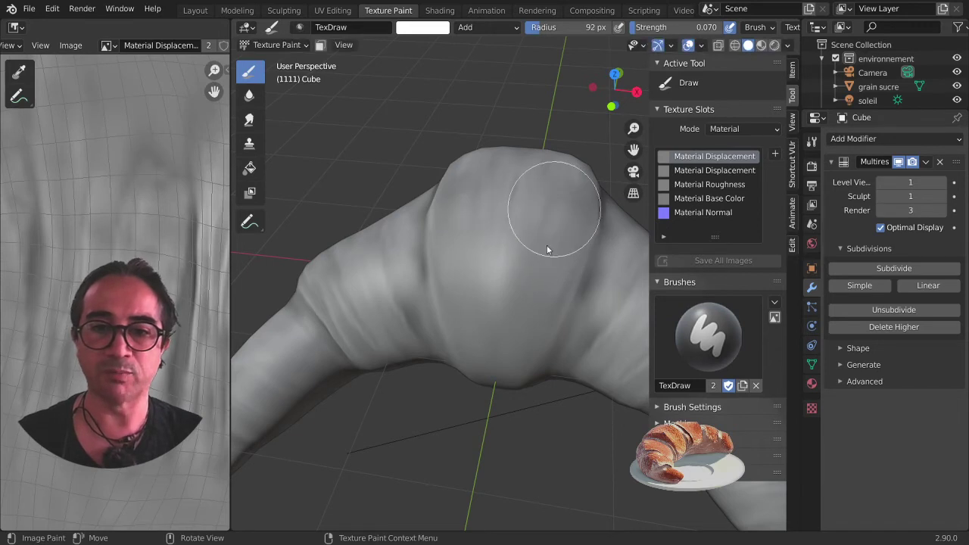
{"action": "mouse_move", "coordinate": [547, 249]}
{"action": "left_mouse_down"}
{"action": "mouse_move", "coordinate": [532, 272]}
{"action": "mouse_move", "coordinate": [548, 218]}
{"action": "left_mouse_up"}
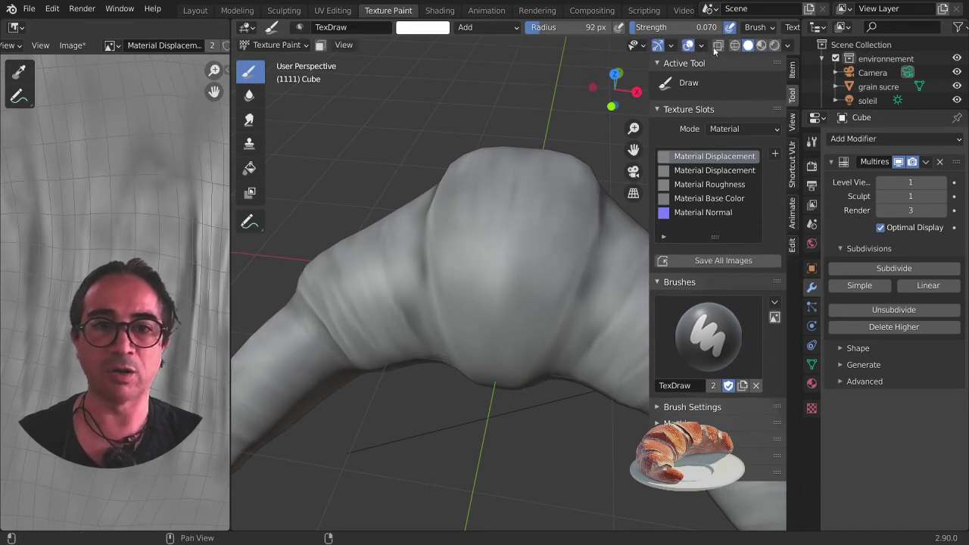
Step: In Material Preview, paint dark strokes across the croissant's front and top
{"action": "left_click", "coordinate": [761, 45]}
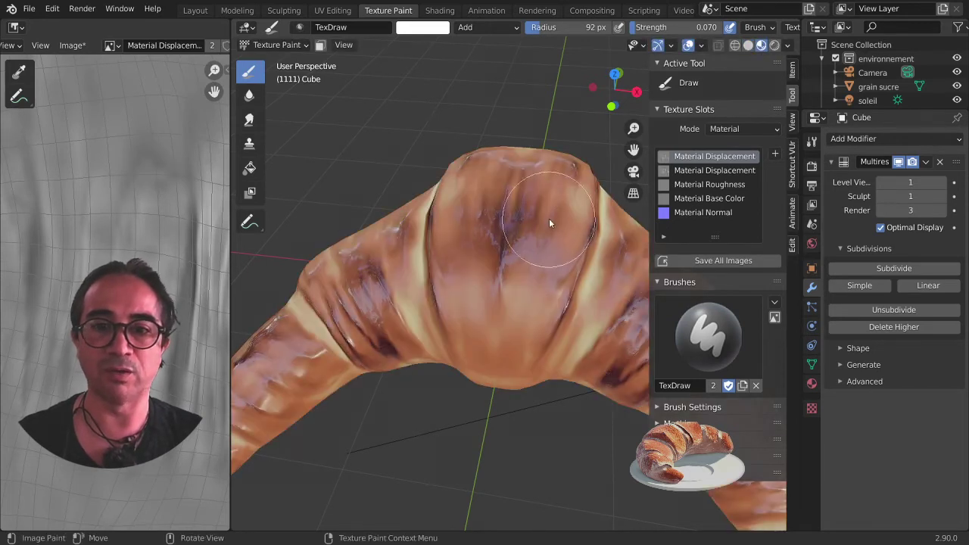
{"action": "mouse_move", "coordinate": [554, 225]}
{"action": "middle_mouse_down"}
{"action": "mouse_move", "coordinate": [560, 236]}
{"action": "mouse_move", "coordinate": [565, 224]}
{"action": "mouse_move", "coordinate": [537, 223]}
{"action": "middle_mouse_up"}
{"action": "middle_click_drag", "start_coordinate": [513, 290], "coordinate": [517, 240]}
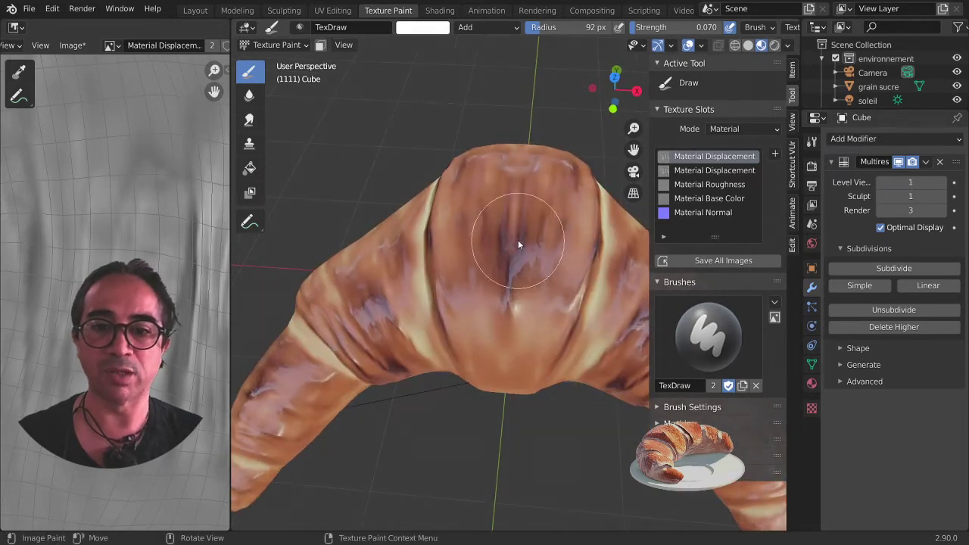
{"action": "middle_click_drag", "start_coordinate": [537, 325], "coordinate": [536, 242]}
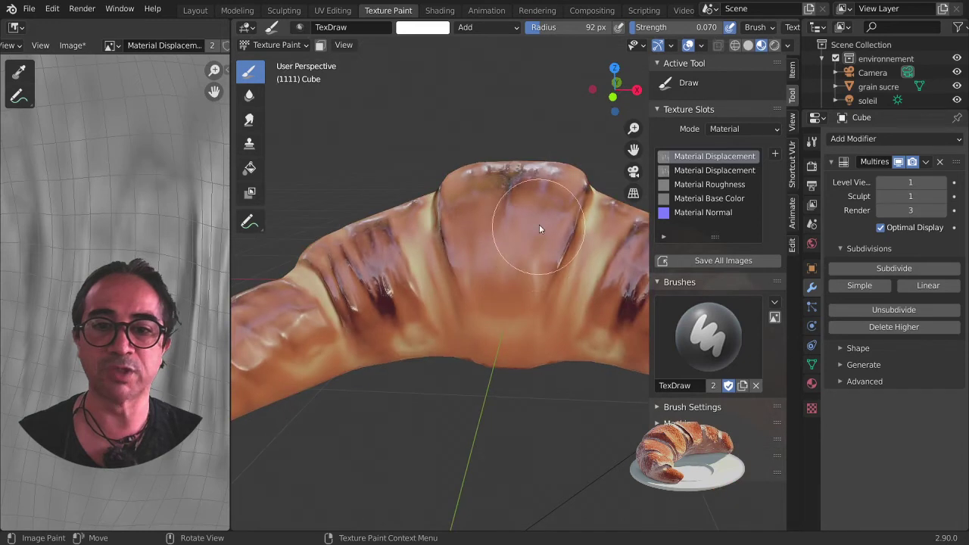
{"action": "mouse_move", "coordinate": [548, 191]}
{"action": "left_mouse_down"}
{"action": "mouse_move", "coordinate": [515, 233]}
{"action": "mouse_move", "coordinate": [497, 218]}
{"action": "left_mouse_up"}
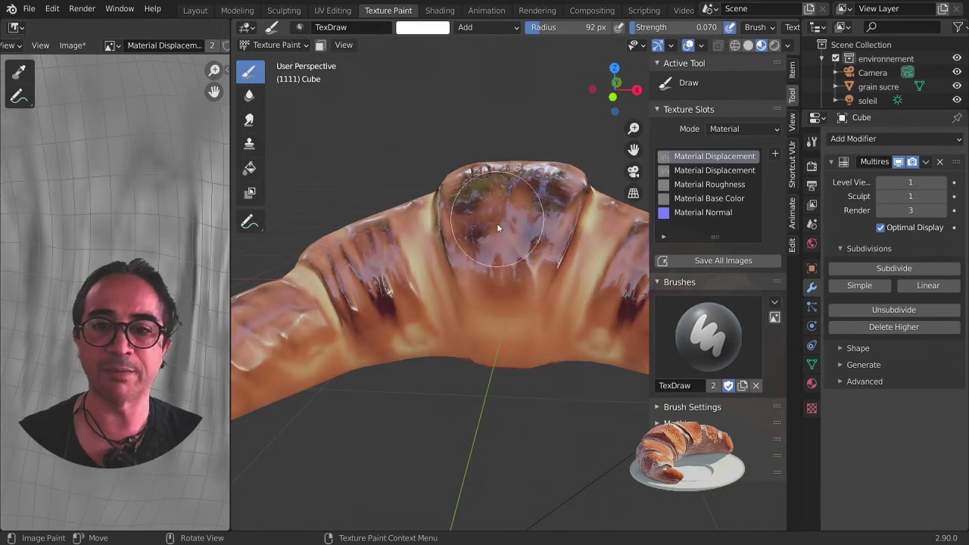
{"action": "middle_click_drag", "start_coordinate": [497, 223], "coordinate": [455, 262]}
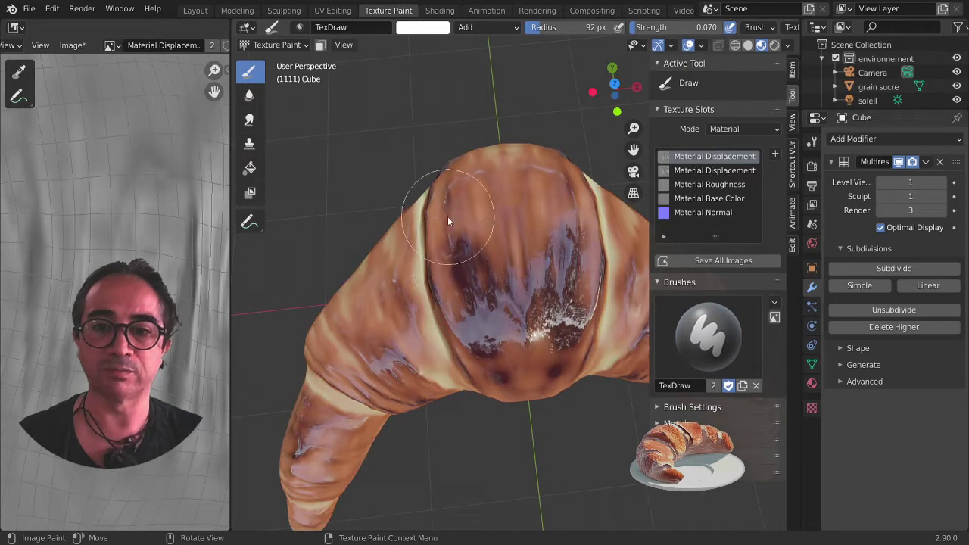
{"action": "mouse_move", "coordinate": [448, 216]}
{"action": "middle_mouse_down"}
{"action": "mouse_move", "coordinate": [468, 278]}
{"action": "mouse_move", "coordinate": [527, 261]}
{"action": "mouse_move", "coordinate": [453, 236]}
{"action": "middle_mouse_up"}
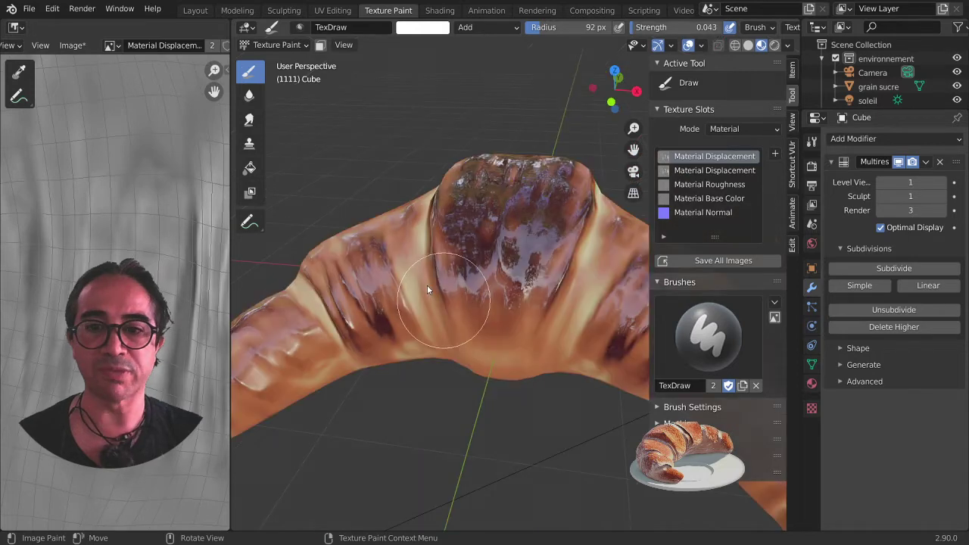
{"action": "mouse_move", "coordinate": [427, 285]}
{"action": "middle_mouse_down"}
{"action": "mouse_move", "coordinate": [428, 264]}
{"action": "mouse_move", "coordinate": [410, 254]}
{"action": "middle_mouse_up"}
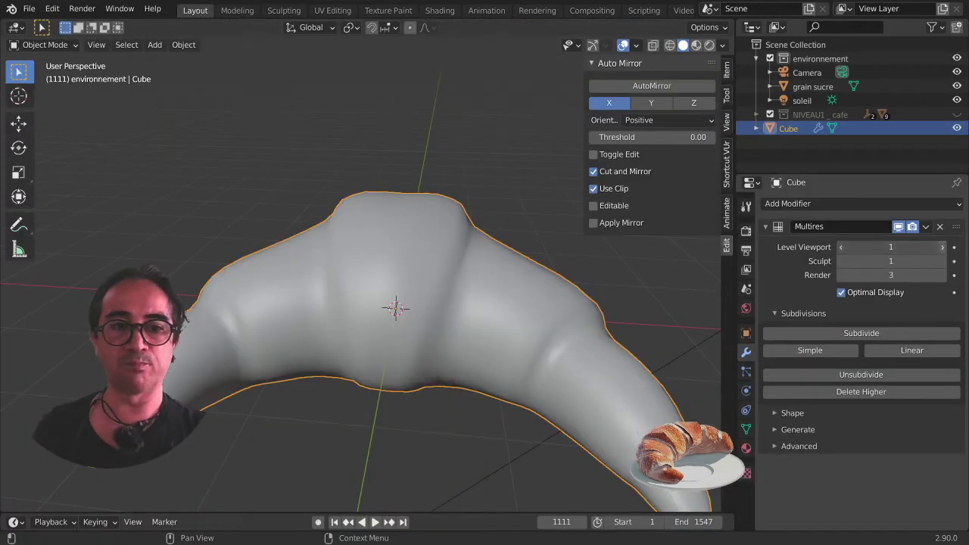
Step: Set the Multires viewport level to 2, apply the modifier, and move to the Shading workspace
{"action": "left_click", "coordinate": [942, 247]}
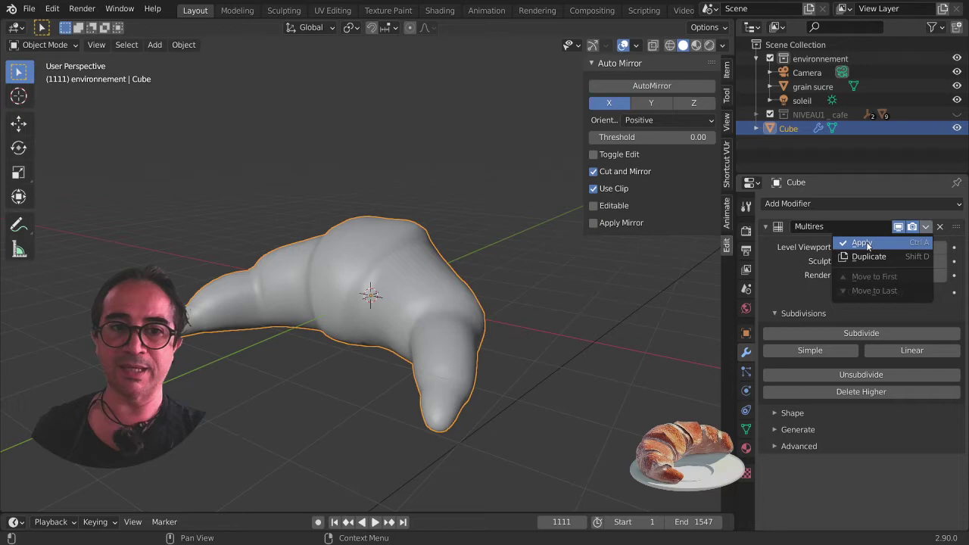
{"action": "left_click", "coordinate": [866, 241]}
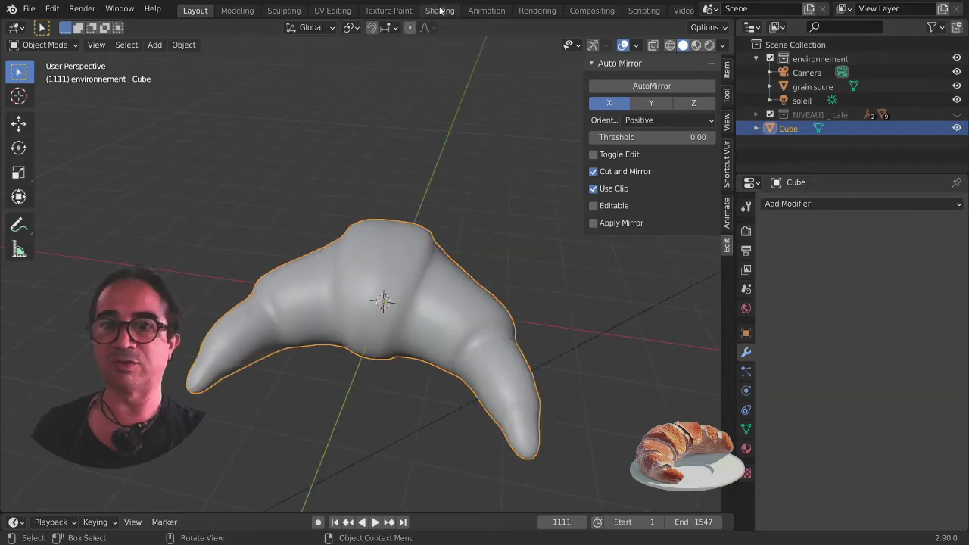
{"action": "left_click", "coordinate": [440, 9]}
{"action": "scroll", "coordinate": [513, 384], "scroll_direction": "down", "scroll_amount": 3}
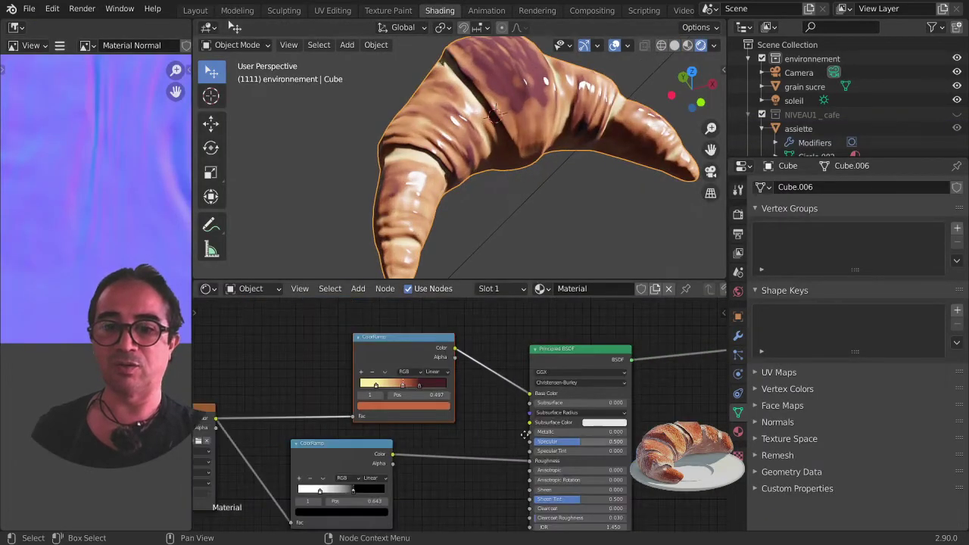
Step: Lower the Normal Map node's Strength to 1.100
{"action": "middle_click_drag", "start_coordinate": [524, 434], "coordinate": [484, 401]}
{"action": "scroll", "coordinate": [447, 373], "scroll_direction": "up", "scroll_amount": 3}
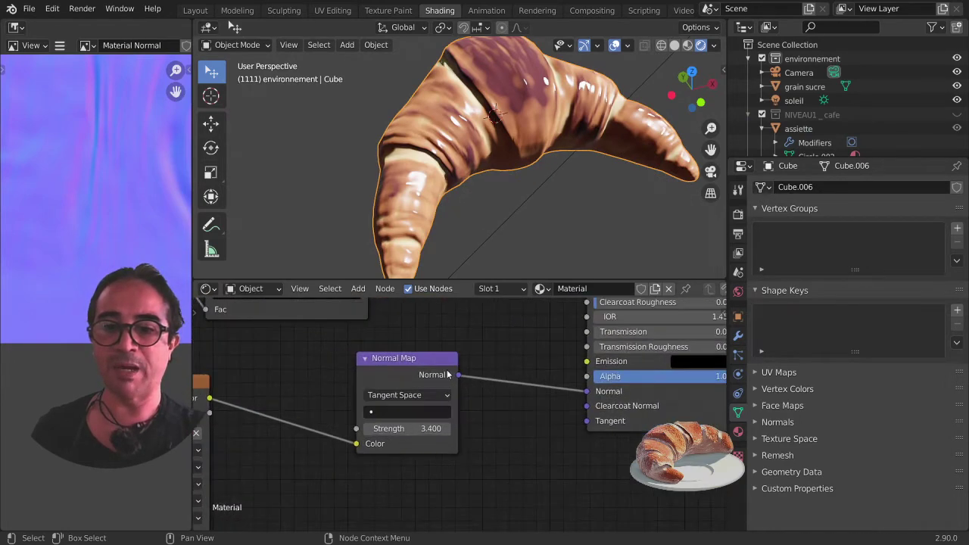
{"action": "scroll", "coordinate": [448, 374], "scroll_direction": "up", "scroll_amount": 2}
{"action": "mouse_move", "coordinate": [424, 438]}
{"action": "left_mouse_down", "text": "ctrl"}
{"action": "mouse_move", "coordinate": [363, 438]}
{"action": "mouse_move", "coordinate": [415, 437]}
{"action": "left_mouse_up", "text": "ctrl"}
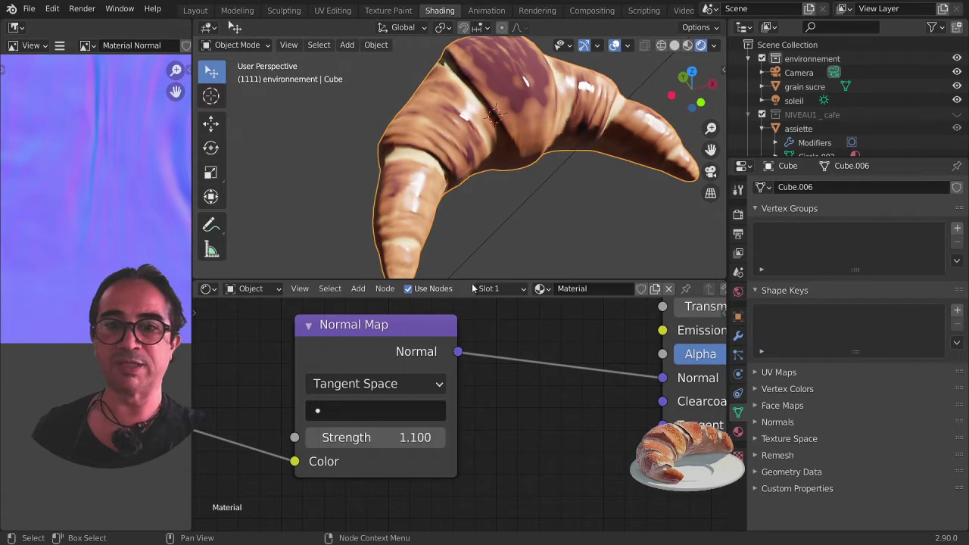
{"action": "middle_click_drag", "start_coordinate": [529, 205], "coordinate": [598, 111]}
{"action": "scroll", "coordinate": [493, 431], "scroll_direction": "down", "scroll_amount": 2}
{"action": "scroll", "coordinate": [493, 431], "scroll_direction": "down", "scroll_amount": 2}
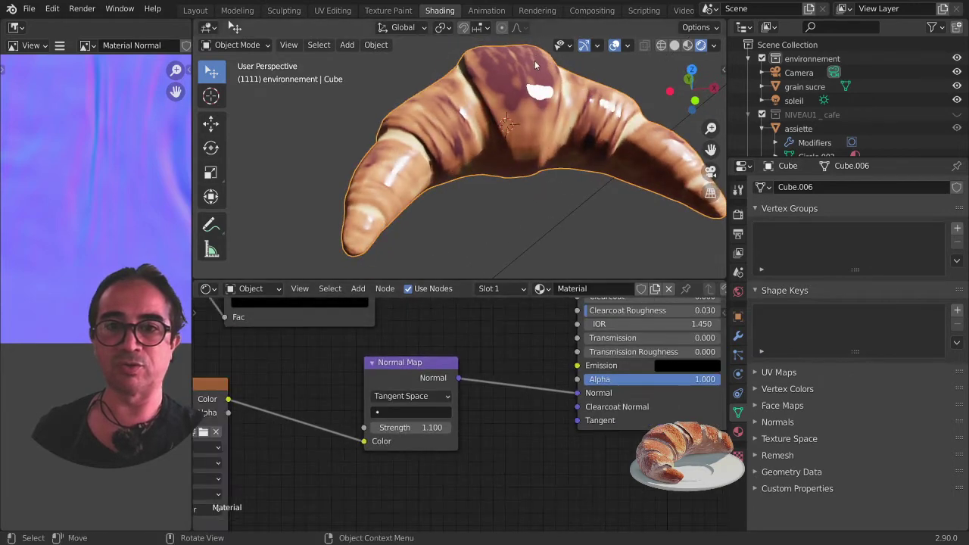
{"action": "middle_click_drag", "start_coordinate": [535, 65], "coordinate": [582, 192]}
{"action": "scroll", "coordinate": [582, 192], "scroll_direction": "down", "scroll_amount": 2}
{"action": "scroll", "coordinate": [582, 192], "scroll_direction": "down", "scroll_amount": 2}
{"action": "middle_click_drag", "start_coordinate": [549, 346], "coordinate": [373, 391]}
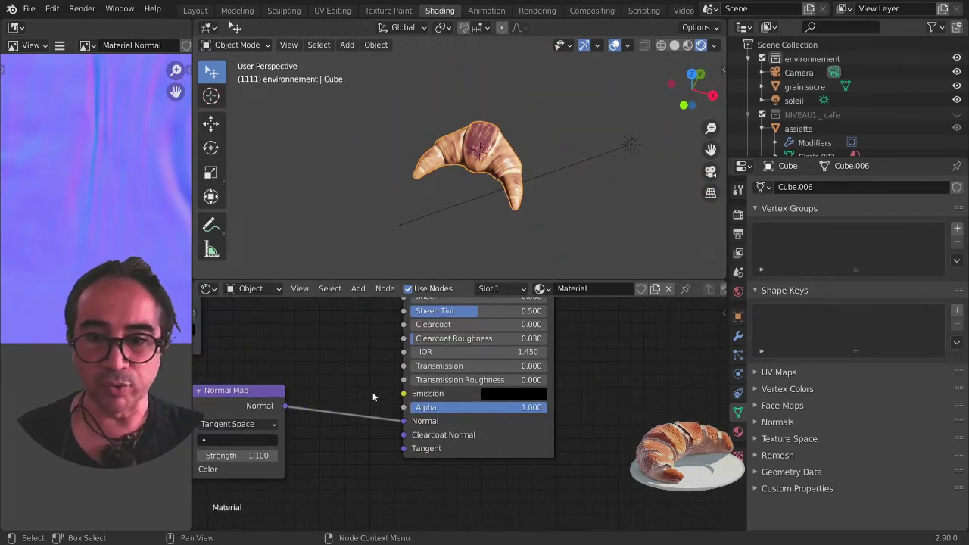
{"action": "scroll", "coordinate": [372, 392], "scroll_direction": "down", "scroll_amount": 3}
{"action": "middle_click_drag", "start_coordinate": [399, 453], "coordinate": [455, 416]}
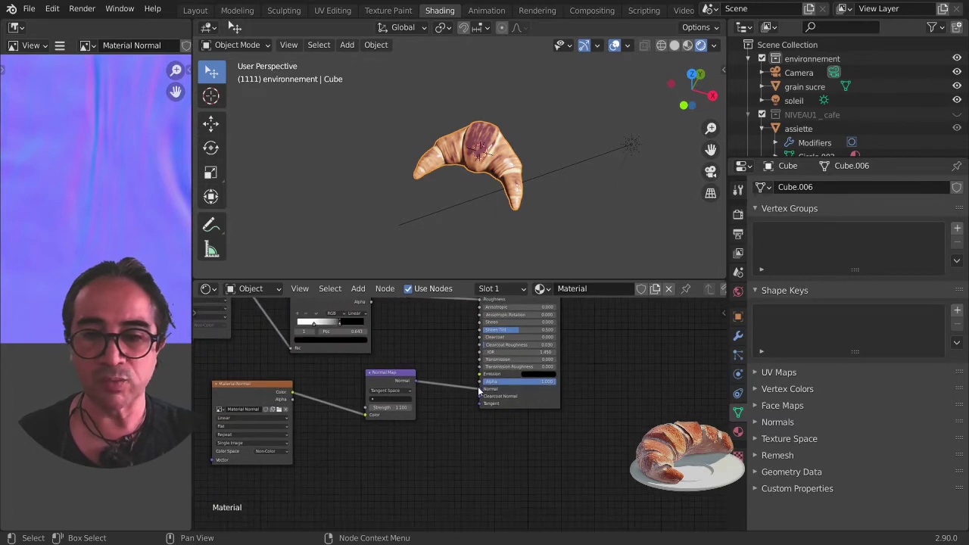
Step: Unlink the Normal Map from the Principled BSDF Normal input and reposition the nodes
{"action": "left_click_drag", "start_coordinate": [479, 390], "coordinate": [328, 375]}
{"action": "left_click_drag", "start_coordinate": [252, 392], "coordinate": [303, 435]}
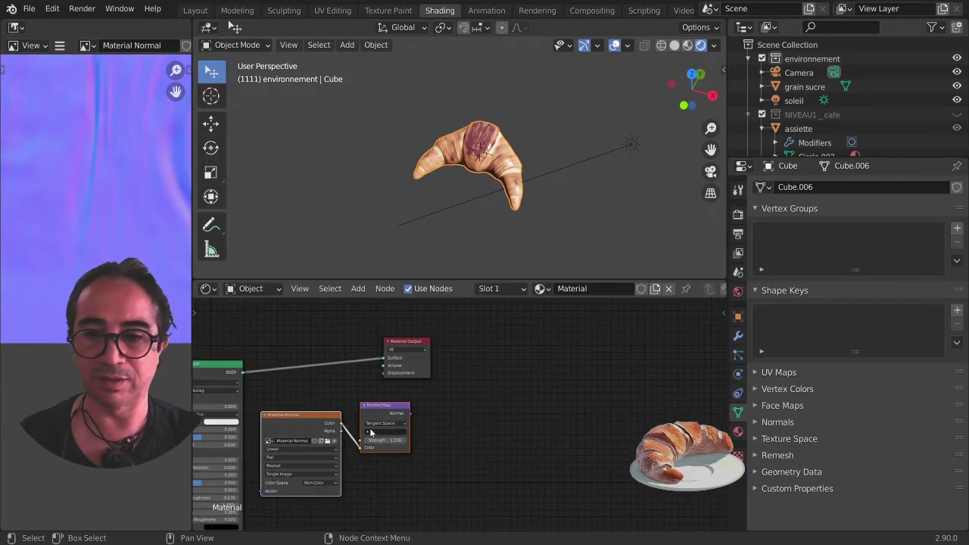
{"action": "scroll", "coordinate": [303, 435], "scroll_direction": "up", "scroll_amount": 2}
{"action": "left_click_drag", "start_coordinate": [393, 324], "coordinate": [455, 326]}
{"action": "scroll", "coordinate": [291, 507], "scroll_direction": "up", "scroll_amount": 3}
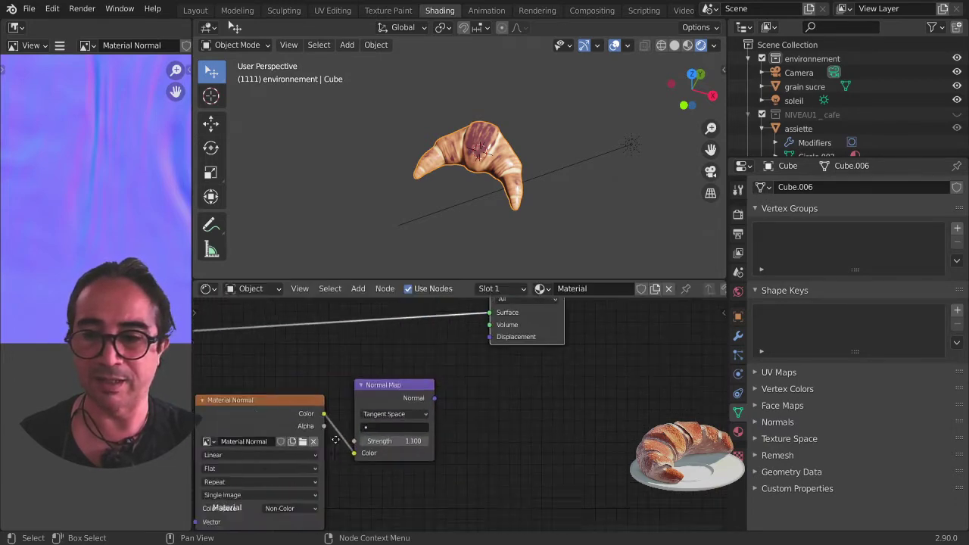
{"action": "scroll", "coordinate": [340, 433], "scroll_direction": "up", "scroll_amount": 2}
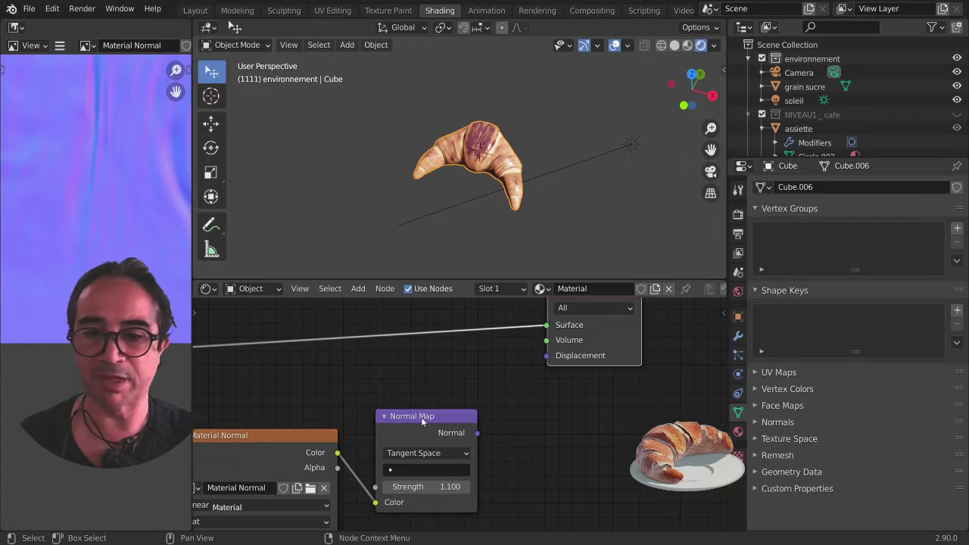
{"action": "left_click_drag", "start_coordinate": [454, 386], "coordinate": [457, 350]}
{"action": "scroll", "coordinate": [458, 427], "scroll_direction": "up", "scroll_amount": 2}
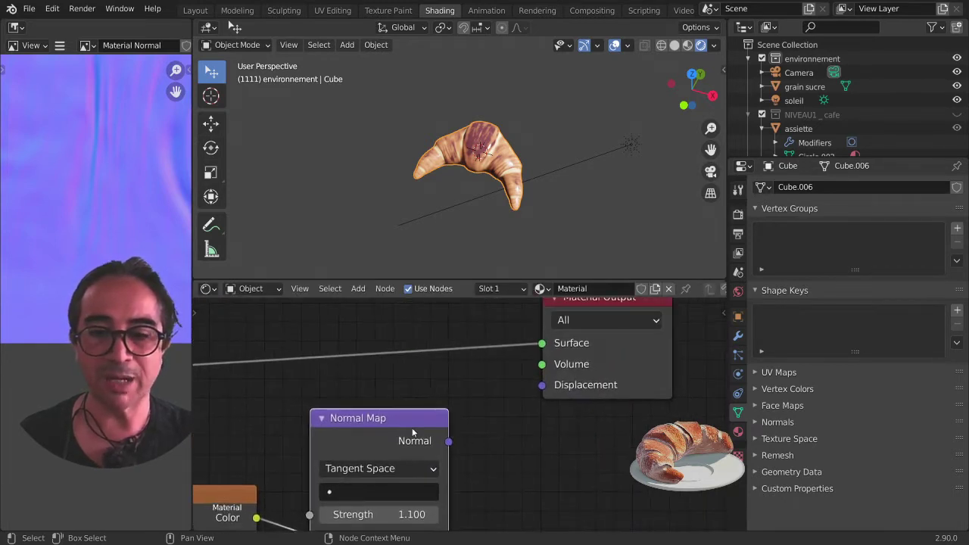
{"action": "left_click_drag", "start_coordinate": [377, 444], "coordinate": [415, 402]}
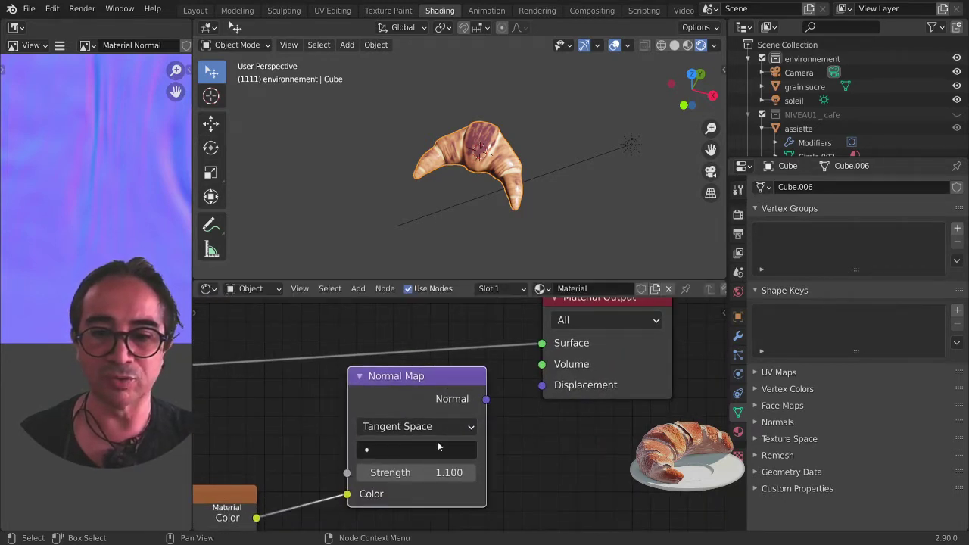
{"action": "middle_click_drag", "start_coordinate": [438, 447], "coordinate": [446, 433]}
Step: Connect the Normal Map output to the Material Output's Displacement input
{"action": "left_click_drag", "start_coordinate": [496, 389], "coordinate": [551, 371]}
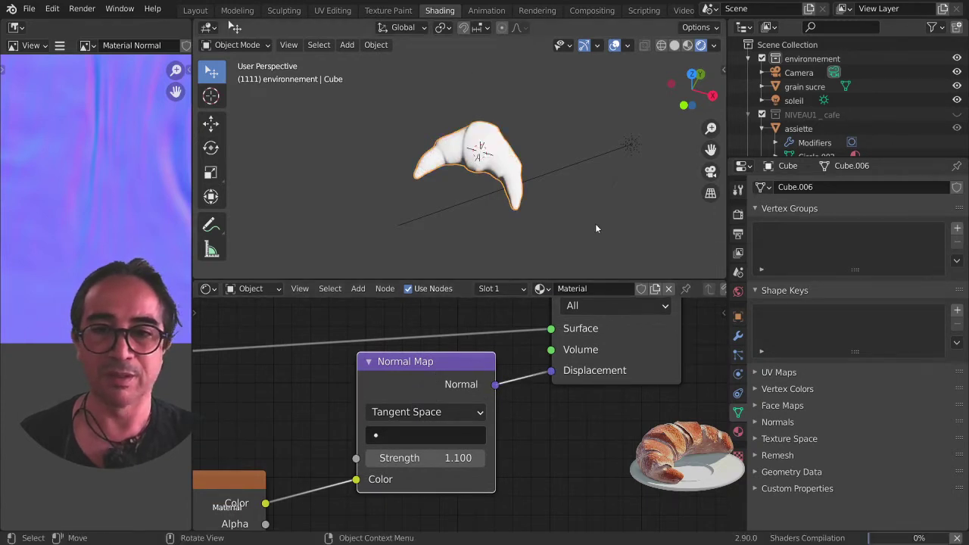
{"action": "scroll", "coordinate": [605, 201], "scroll_direction": "up", "scroll_amount": 4}
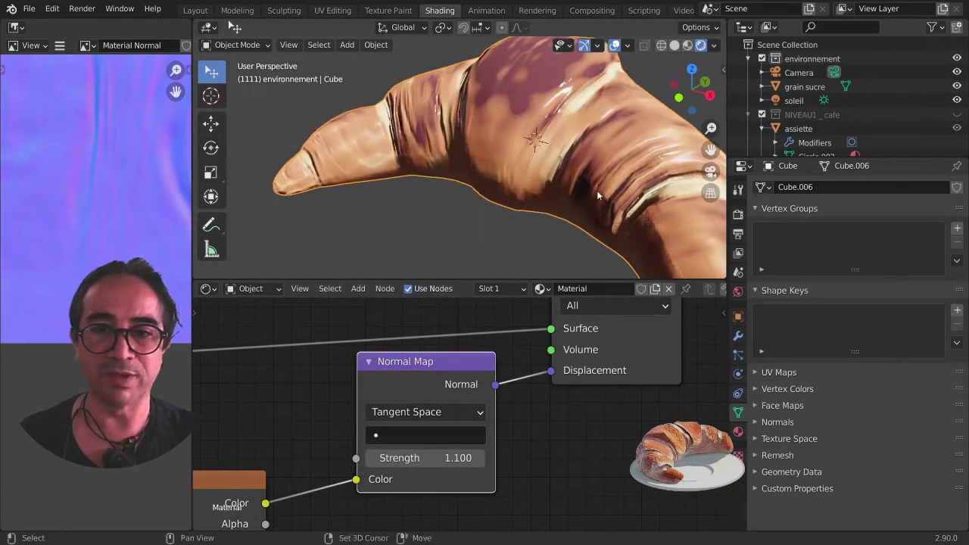
{"action": "mouse_move", "coordinate": [596, 190]}
{"action": "middle_mouse_down"}
{"action": "mouse_move", "coordinate": [477, 187]}
{"action": "mouse_move", "coordinate": [540, 187]}
{"action": "middle_mouse_up"}
{"action": "scroll", "coordinate": [476, 187], "scroll_direction": "down", "scroll_amount": 3}
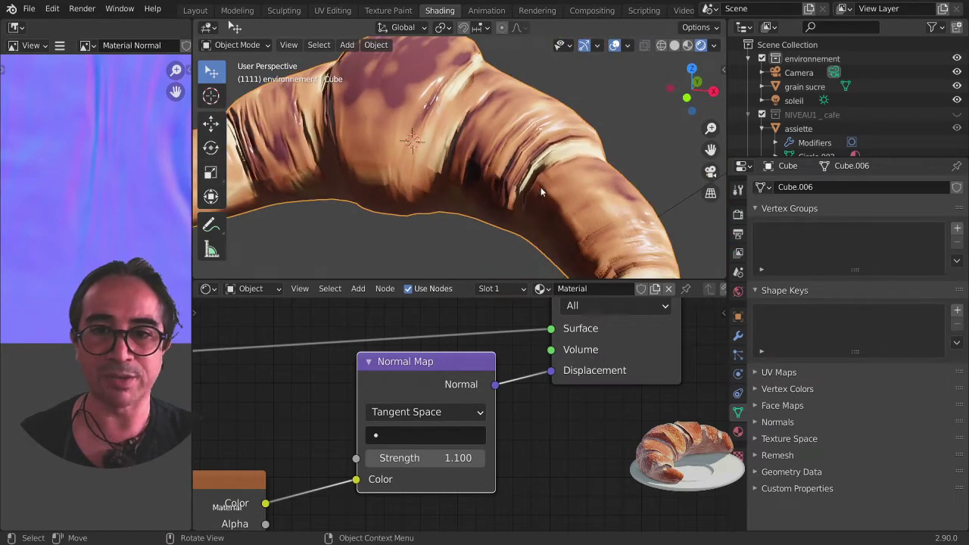
{"action": "scroll", "coordinate": [541, 187], "scroll_direction": "up", "scroll_amount": 5}
{"action": "scroll", "coordinate": [605, 182], "scroll_direction": "down", "scroll_amount": 4}
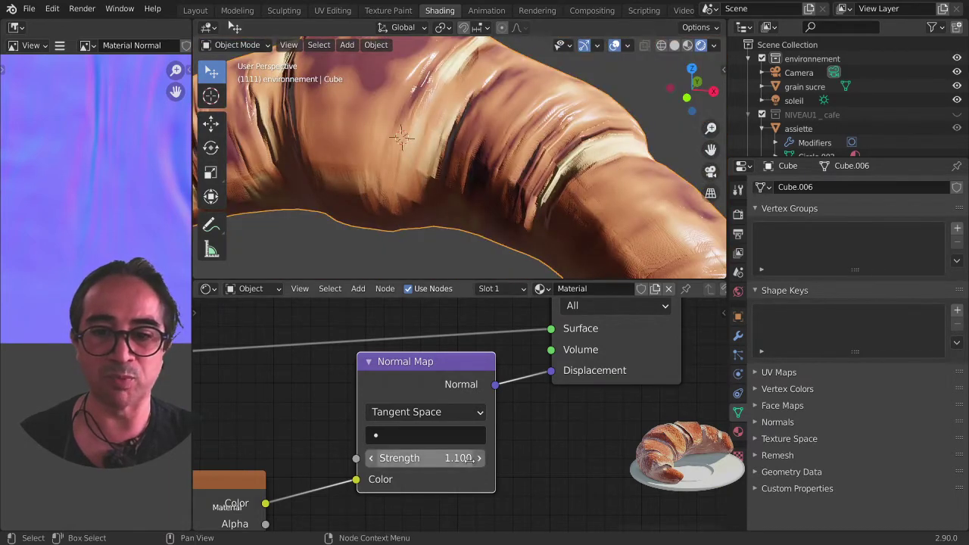
Step: Set the Normal Map Strength to 0.540
{"action": "left_click_drag", "start_coordinate": [458, 458], "coordinate": [408, 458]}
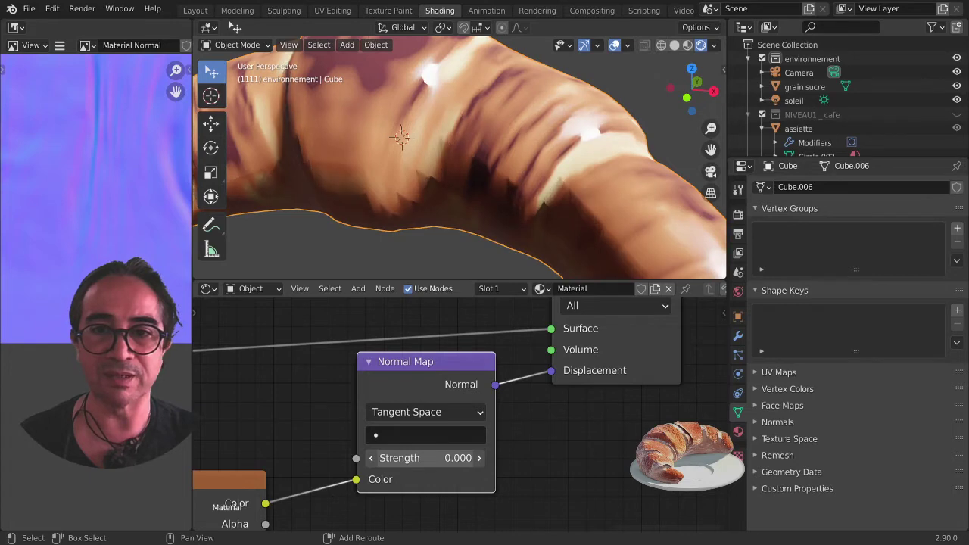
{"action": "left_click_drag", "start_coordinate": [458, 458], "coordinate": [469, 458]}
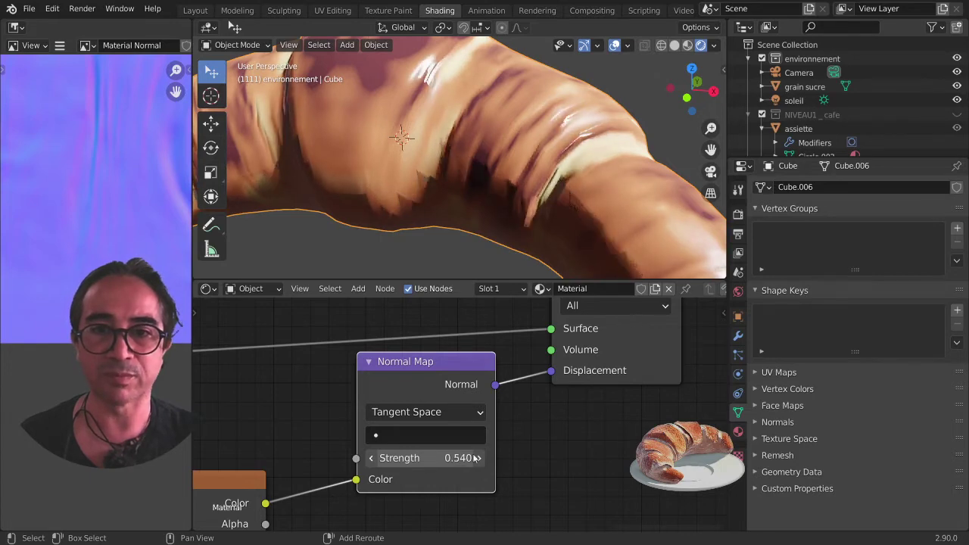
{"action": "mouse_move", "coordinate": [500, 182]}
{"action": "middle_mouse_down"}
{"action": "mouse_move", "coordinate": [512, 159]}
{"action": "mouse_move", "coordinate": [462, 189]}
{"action": "middle_mouse_up"}
{"action": "scroll", "coordinate": [535, 165], "scroll_direction": "down", "scroll_amount": 3}
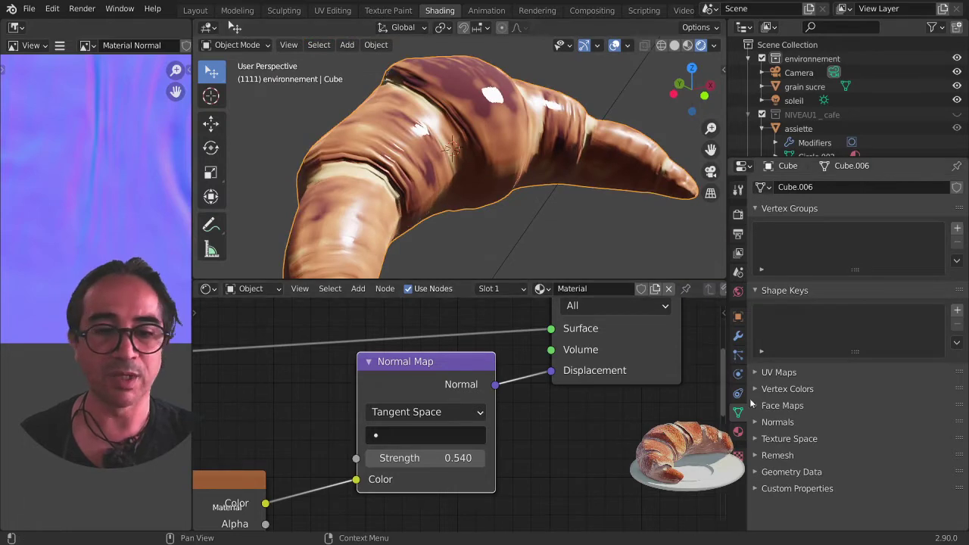
Step: Add a Catmull-Clark Subdivision Surface modifier (viewport 1, render 2) to the croissant
{"action": "left_click", "coordinate": [736, 337]}
{"action": "left_click", "coordinate": [813, 186]}
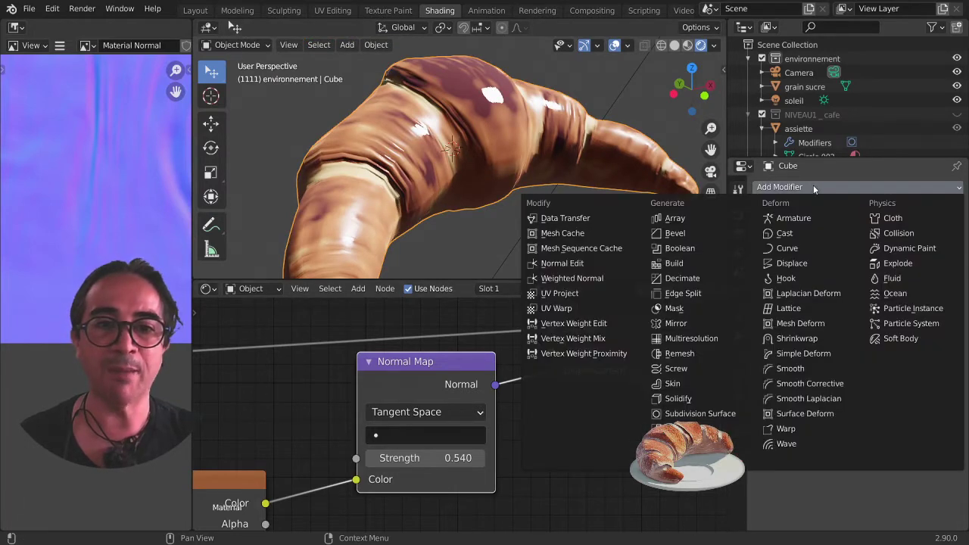
{"action": "left_click", "coordinate": [710, 415]}
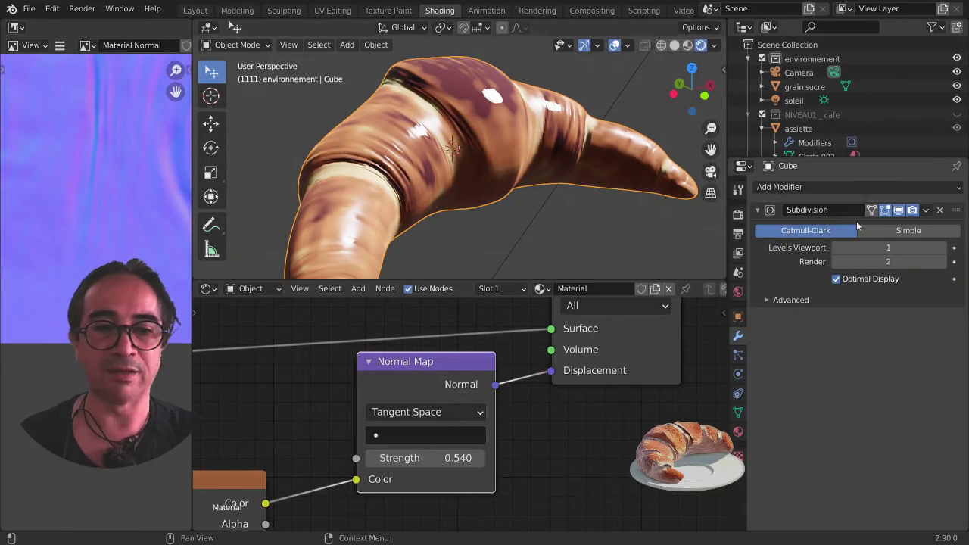
Step: Orbit and zoom the viewport to see the whole croissant from new angles
{"action": "mouse_move", "coordinate": [400, 206]}
{"action": "middle_mouse_down"}
{"action": "mouse_move", "coordinate": [387, 174]}
{"action": "mouse_move", "coordinate": [311, 170]}
{"action": "mouse_move", "coordinate": [493, 155]}
{"action": "mouse_move", "coordinate": [477, 149]}
{"action": "middle_mouse_up"}
{"action": "scroll", "coordinate": [492, 155], "scroll_direction": "up", "scroll_amount": 5}
{"action": "scroll", "coordinate": [477, 155], "scroll_direction": "down", "scroll_amount": 3}
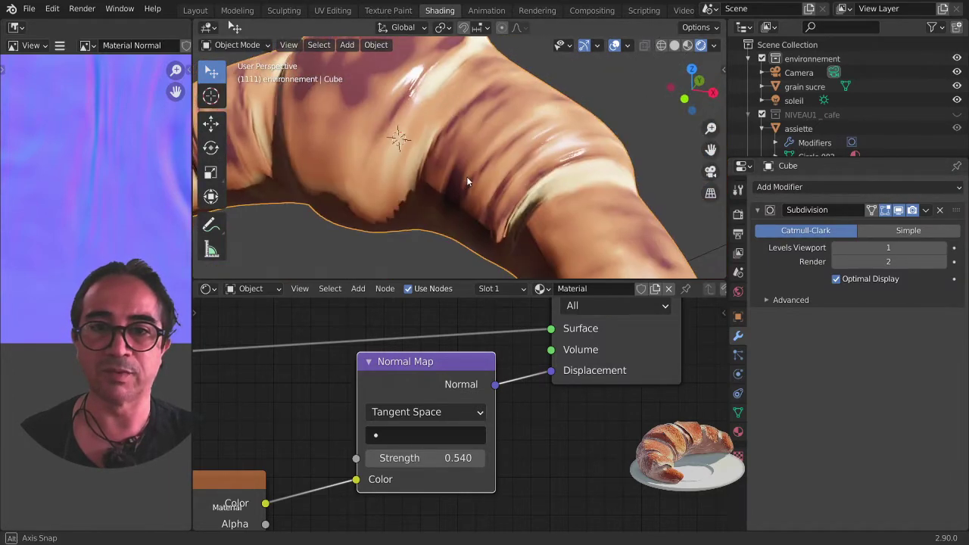
{"action": "scroll", "coordinate": [536, 200], "scroll_direction": "down", "scroll_amount": 2}
{"action": "mouse_move", "coordinate": [537, 199]}
{"action": "middle_mouse_down"}
{"action": "mouse_move", "coordinate": [464, 127]}
{"action": "mouse_move", "coordinate": [513, 148]}
{"action": "middle_mouse_up"}
{"action": "scroll", "coordinate": [424, 412], "scroll_direction": "down", "scroll_amount": 2}
Step: Pan the node tree past the Material Normal node to the Principled BSDF, then bring up the Add menu
{"action": "middle_click_drag", "start_coordinate": [307, 379], "coordinate": [427, 443]}
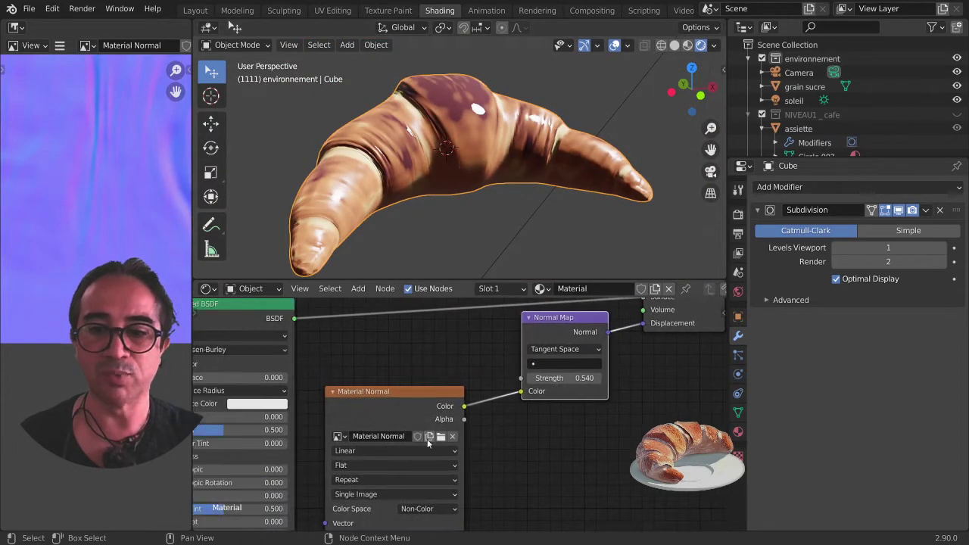
{"action": "scroll", "coordinate": [428, 443], "scroll_direction": "down", "scroll_amount": 1}
{"action": "scroll", "coordinate": [424, 446], "scroll_direction": "down", "scroll_amount": 2}
{"action": "mouse_move", "coordinate": [249, 476]}
{"action": "middle_mouse_down"}
{"action": "mouse_move", "coordinate": [463, 488]}
{"action": "mouse_move", "coordinate": [501, 363]}
{"action": "middle_mouse_up"}
{"action": "scroll", "coordinate": [463, 488], "scroll_direction": "up", "scroll_amount": 3}
{"action": "scroll", "coordinate": [501, 364], "scroll_direction": "up", "scroll_amount": 2}
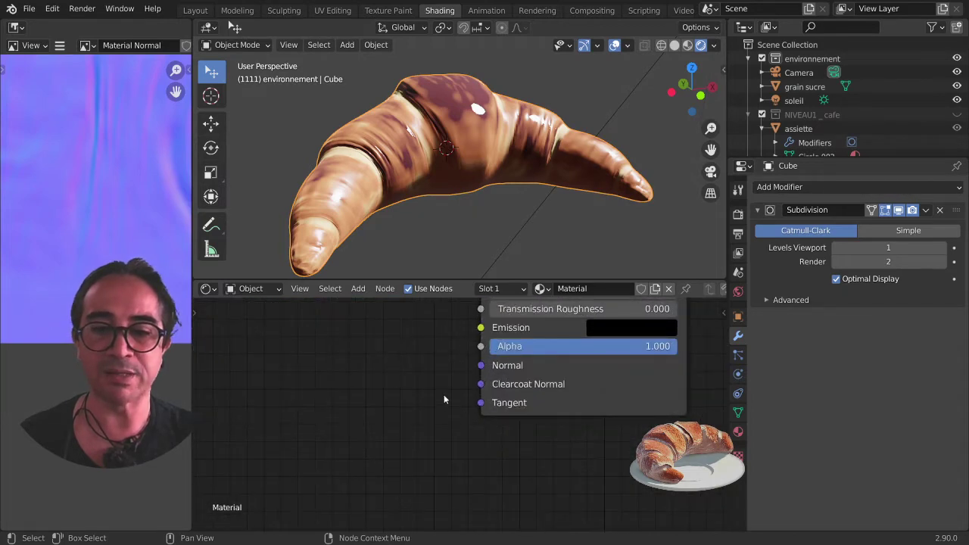
{"action": "scroll", "coordinate": [379, 412], "scroll_direction": "down", "scroll_amount": 2}
{"action": "scroll", "coordinate": [327, 424], "scroll_direction": "down", "scroll_amount": 2}
{"action": "middle_click_drag", "start_coordinate": [327, 423], "coordinate": [410, 432]}
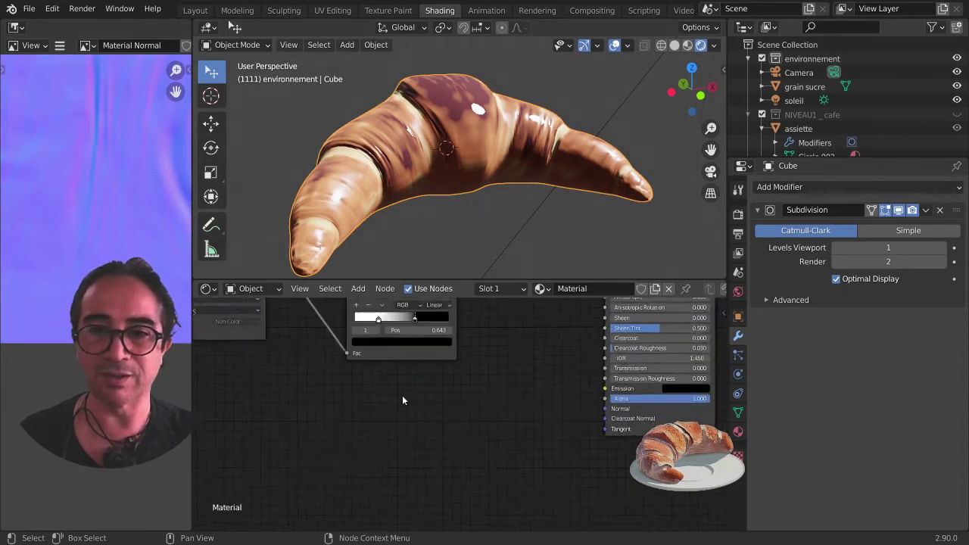
{"action": "scroll", "coordinate": [402, 400], "scroll_direction": "down", "scroll_amount": 1}
{"action": "key", "text": "shift+a"}
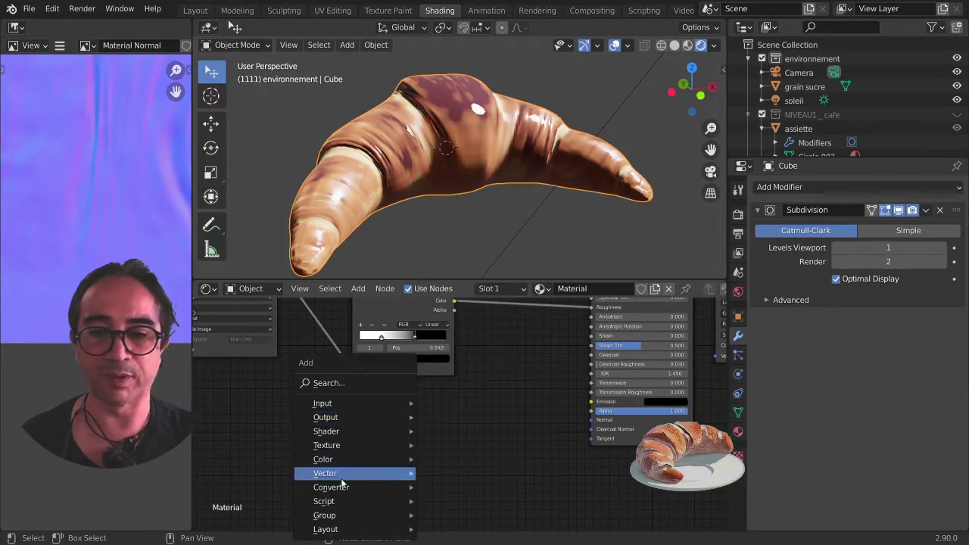
Step: Add a Vector > Bump node and wire its Normal output into the Principled BSDF Normal input
{"action": "mouse_move", "coordinate": [326, 473]}
{"action": "left_click", "coordinate": [446, 353]}
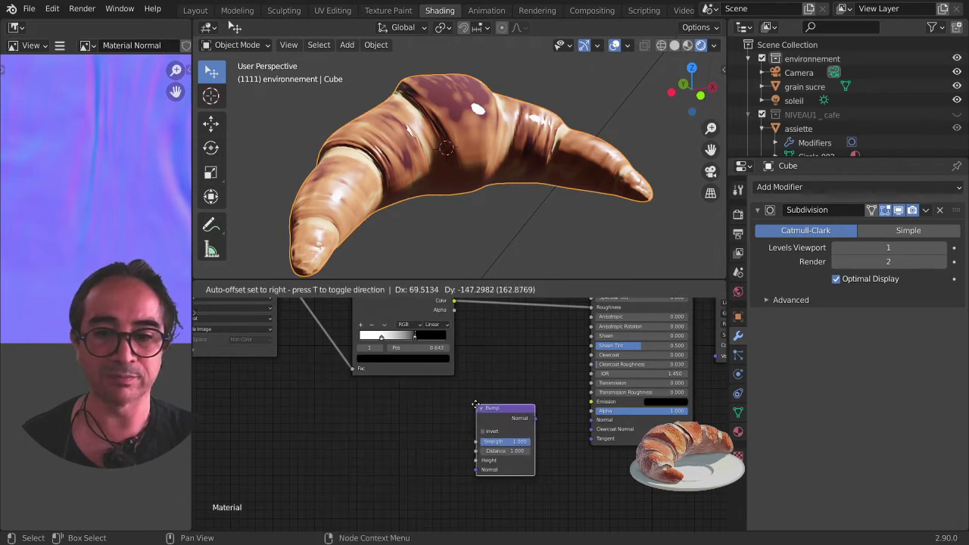
{"action": "left_click", "coordinate": [539, 423]}
{"action": "left_click_drag", "start_coordinate": [534, 420], "coordinate": [591, 419]}
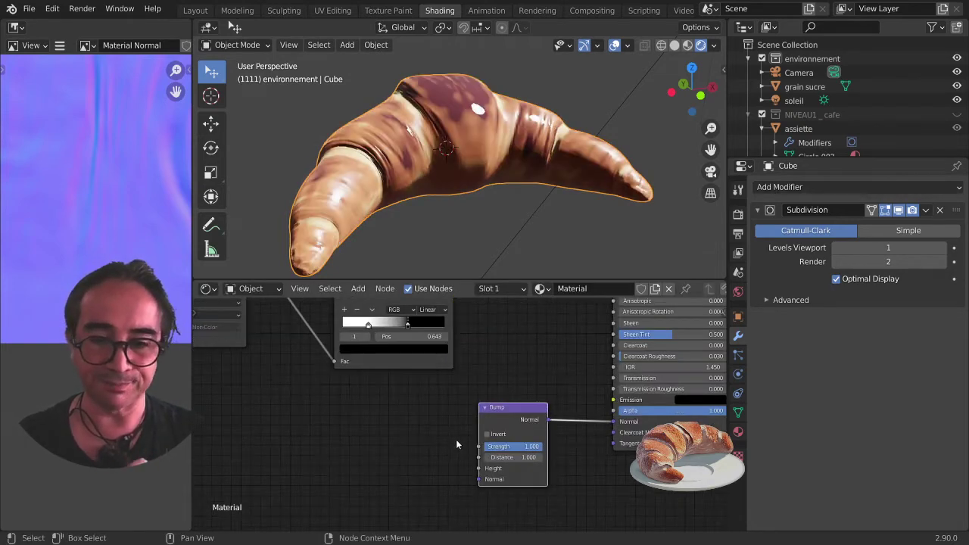
{"action": "scroll", "coordinate": [456, 439], "scroll_direction": "up", "scroll_amount": 3}
{"action": "scroll", "coordinate": [356, 432], "scroll_direction": "up", "scroll_amount": 2}
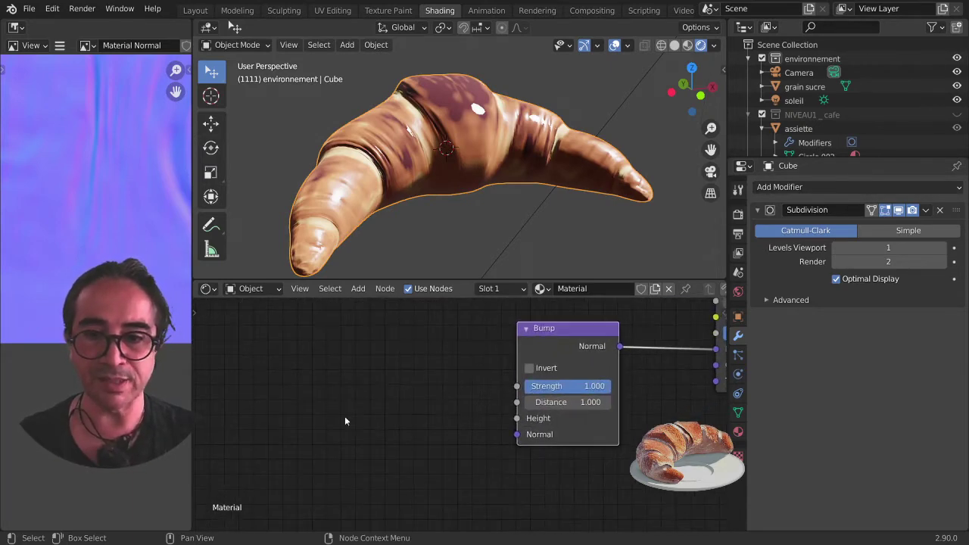
{"action": "key", "text": "shift+a"}
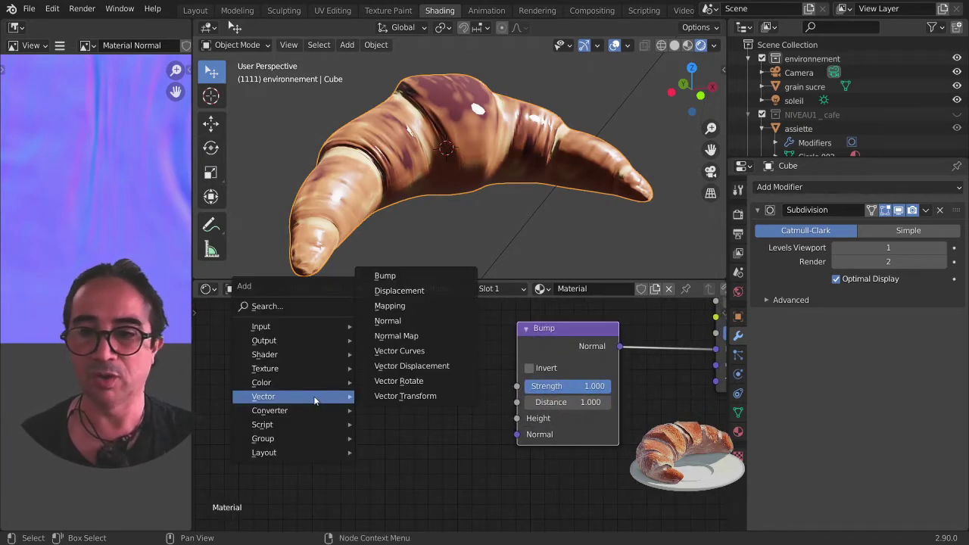
{"action": "mouse_move", "coordinate": [265, 368]}
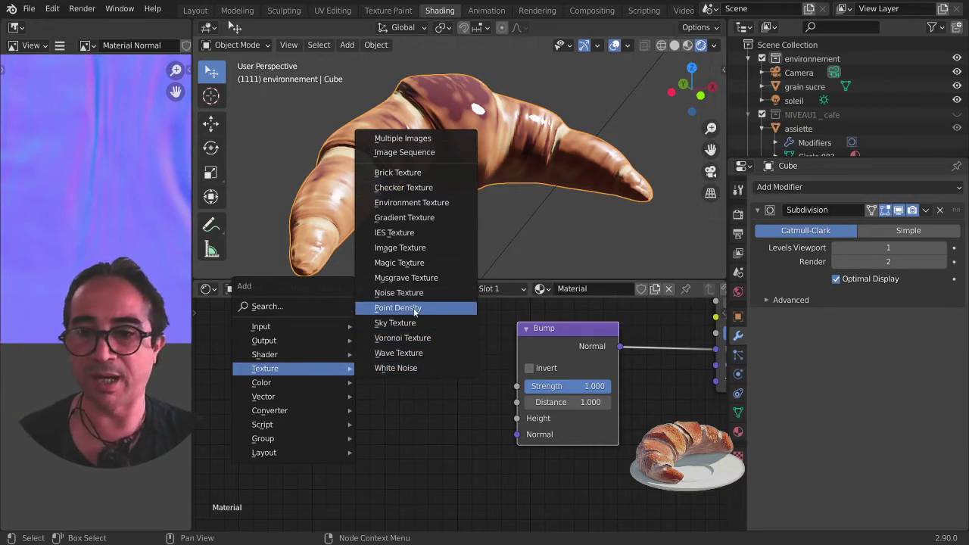
Step: Add a Noise Texture node and place it at the left of the tree
{"action": "left_click", "coordinate": [399, 293]}
{"action": "left_click", "coordinate": [242, 385]}
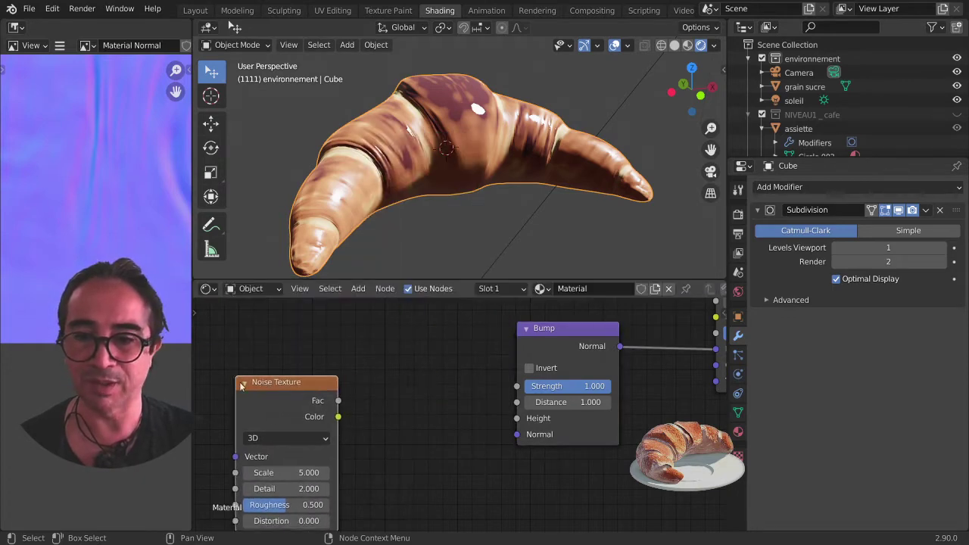
{"action": "middle_click_drag", "start_coordinate": [242, 385], "coordinate": [327, 408]}
{"action": "left_click_drag", "start_coordinate": [327, 408], "coordinate": [275, 408]}
{"action": "key", "text": "shift+a"}
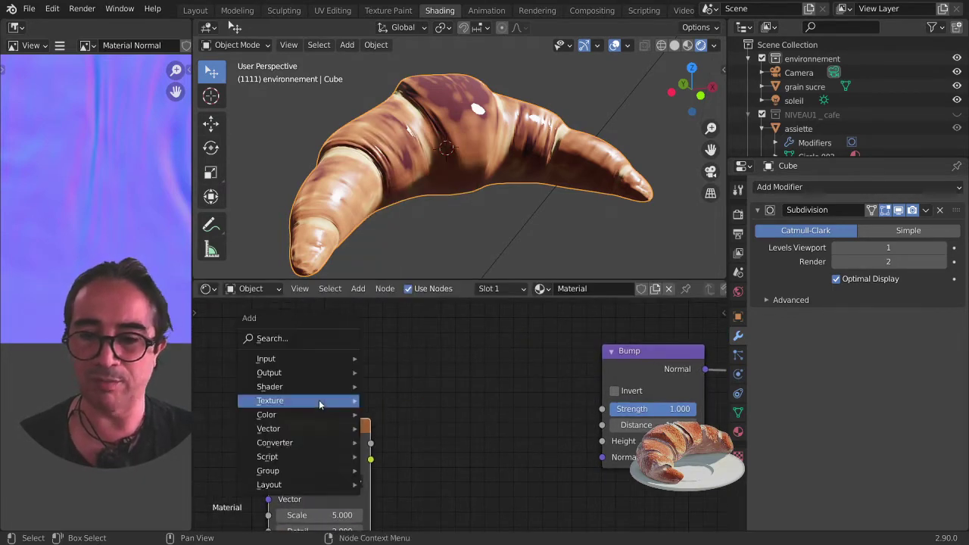
{"action": "mouse_move", "coordinate": [270, 400]}
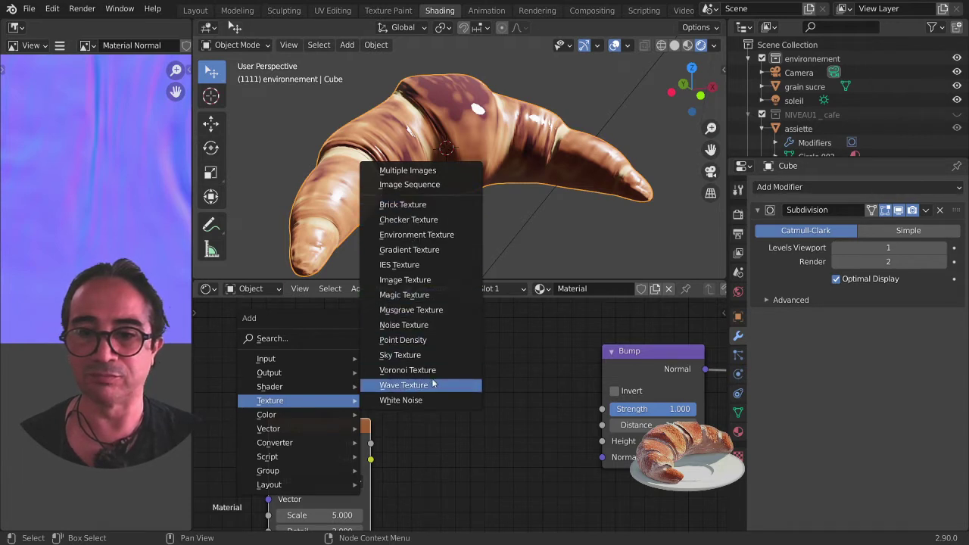
Step: Add a Musgrave Texture, preview its Height, set Scale to -100.1 and move it left
{"action": "left_click", "coordinate": [421, 313]}
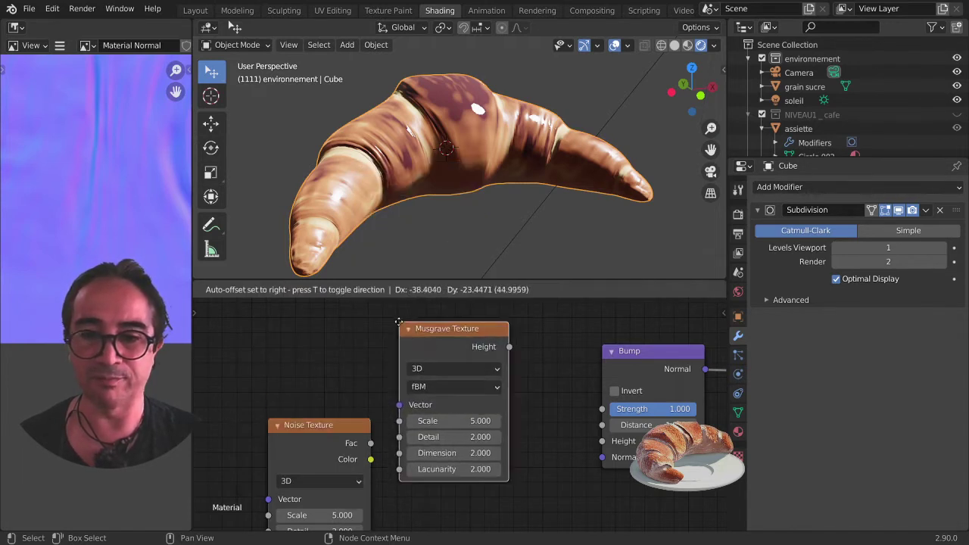
{"action": "left_click", "coordinate": [473, 333]}
{"action": "left_click", "coordinate": [472, 333], "text": "ctrl+shift"}
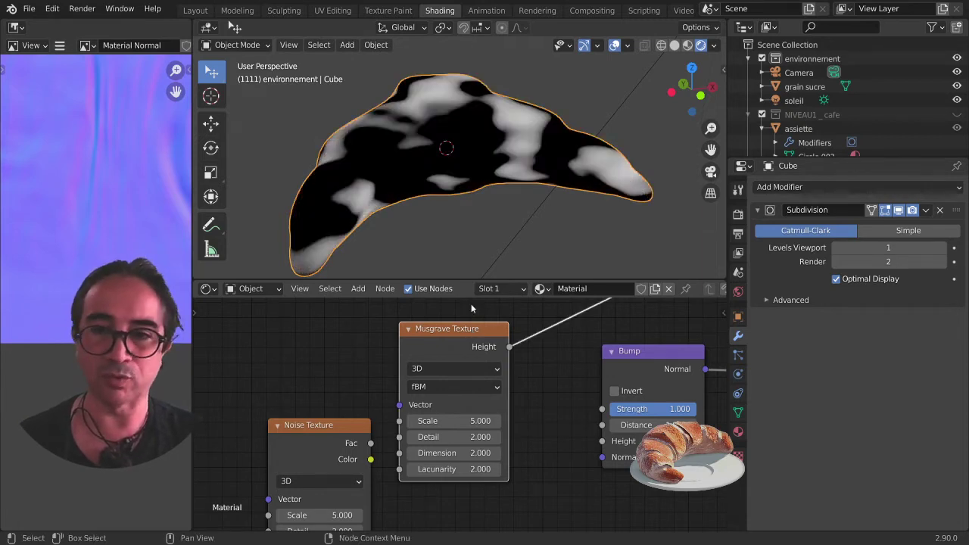
{"action": "mouse_move", "coordinate": [454, 420]}
{"action": "left_mouse_down"}
{"action": "mouse_move", "coordinate": [409, 421]}
{"action": "mouse_move", "coordinate": [424, 421]}
{"action": "left_mouse_up"}
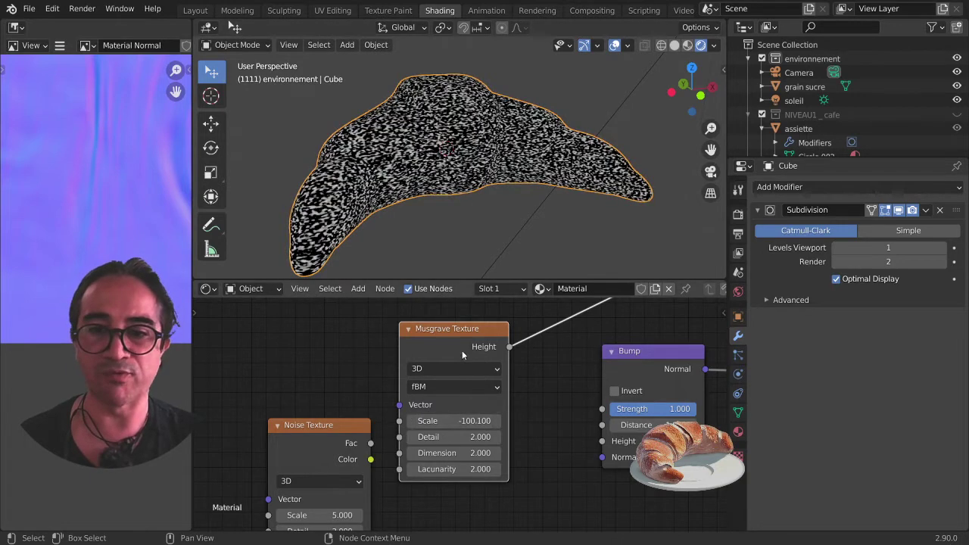
{"action": "left_click_drag", "start_coordinate": [462, 351], "coordinate": [318, 341]}
{"action": "left_click_drag", "start_coordinate": [344, 430], "coordinate": [457, 445]}
{"action": "left_click_drag", "start_coordinate": [275, 347], "coordinate": [321, 344]}
Step: Preview the Noise Texture Fac, set its Scale to 8.9, and arrange Noise below Musgrave
{"action": "left_click", "coordinate": [446, 440], "text": "ctrl+shift"}
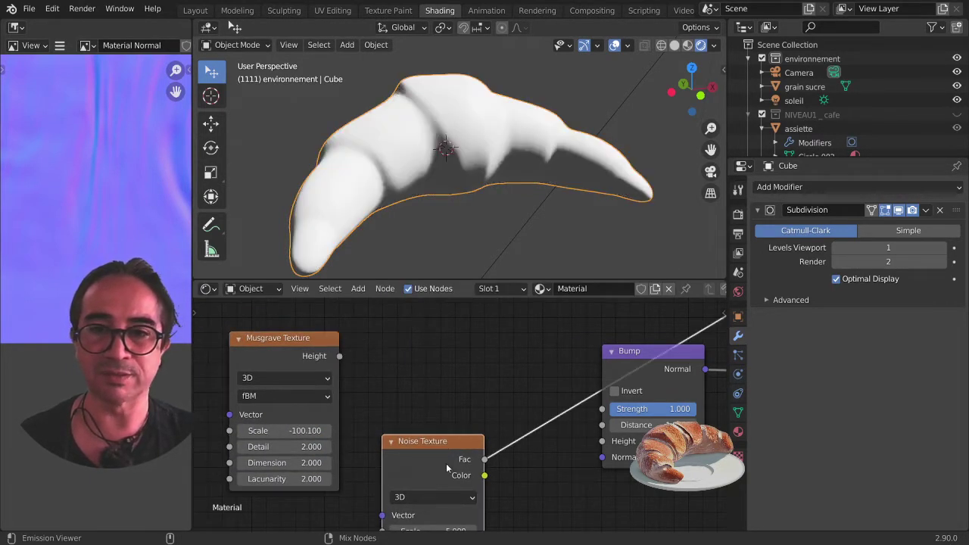
{"action": "middle_click_drag", "start_coordinate": [450, 503], "coordinate": [445, 434]}
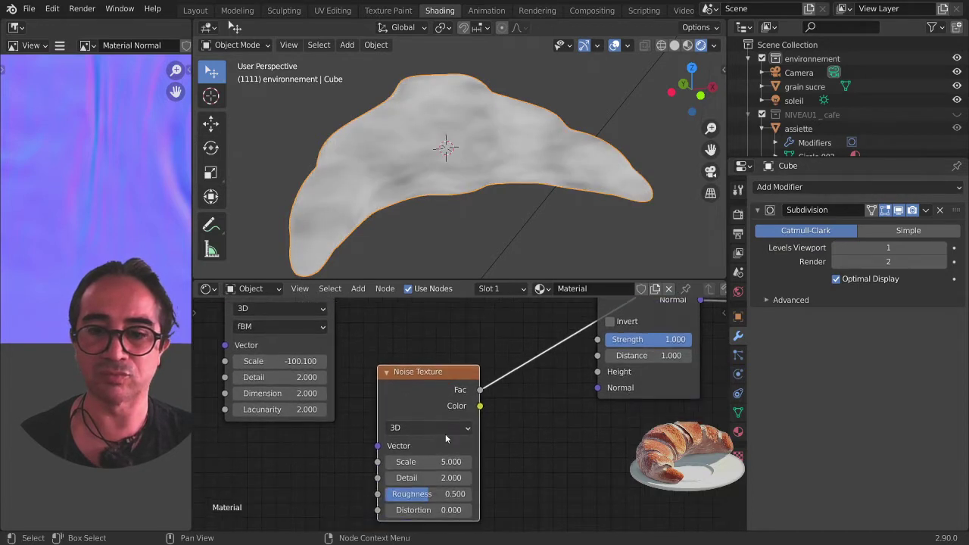
{"action": "left_click_drag", "start_coordinate": [435, 462], "coordinate": [459, 461]}
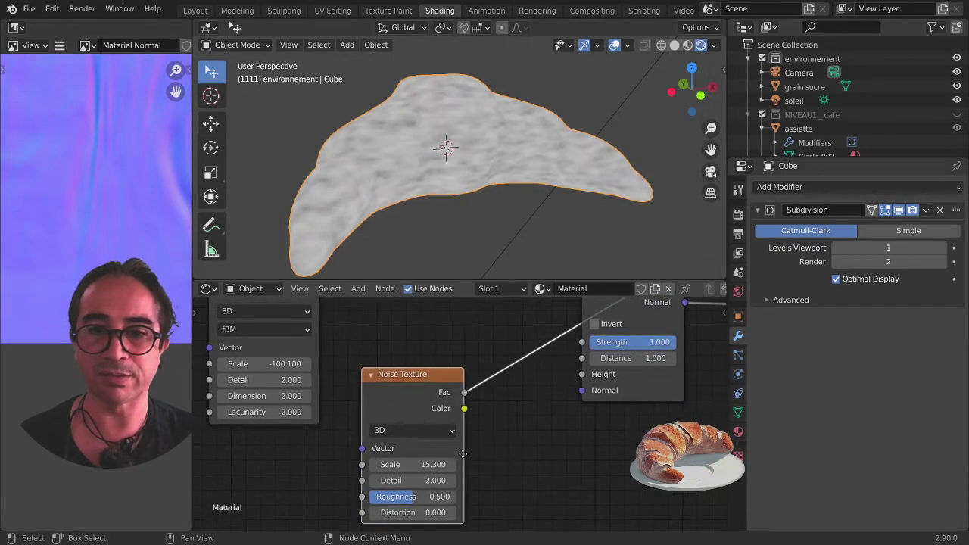
{"action": "middle_click_drag", "start_coordinate": [459, 462], "coordinate": [426, 481]}
{"action": "left_click_drag", "start_coordinate": [427, 480], "coordinate": [422, 482]}
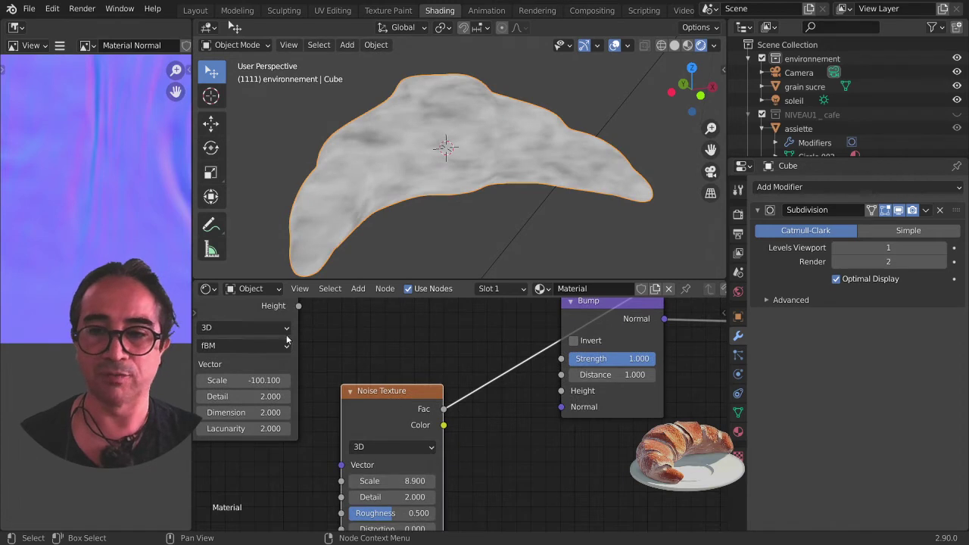
{"action": "mouse_move", "coordinate": [286, 340]}
{"action": "left_mouse_down"}
{"action": "mouse_move", "coordinate": [336, 428]}
{"action": "mouse_move", "coordinate": [296, 506]}
{"action": "mouse_move", "coordinate": [247, 504]}
{"action": "left_mouse_up"}
{"action": "middle_click_drag", "start_coordinate": [439, 359], "coordinate": [483, 318]}
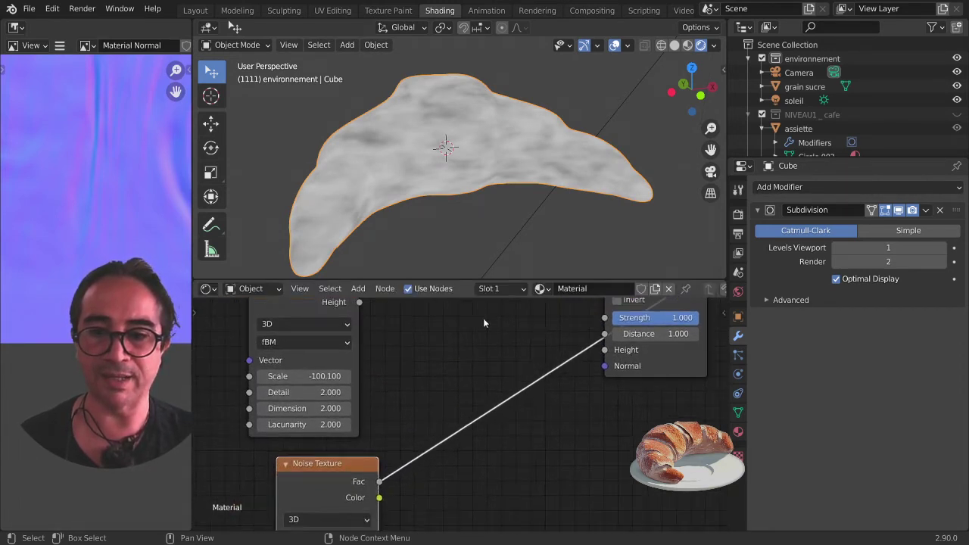
{"action": "key", "text": "shift+a"}
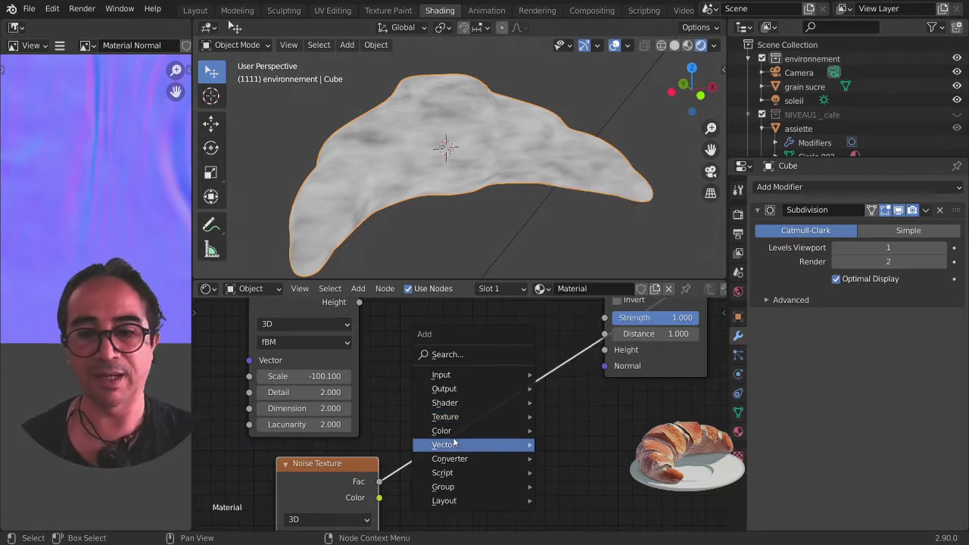
Step: Insert a Mix node combining Musgrave Height and Noise, feeding its output into the Bump node
{"action": "left_click", "coordinate": [567, 415]}
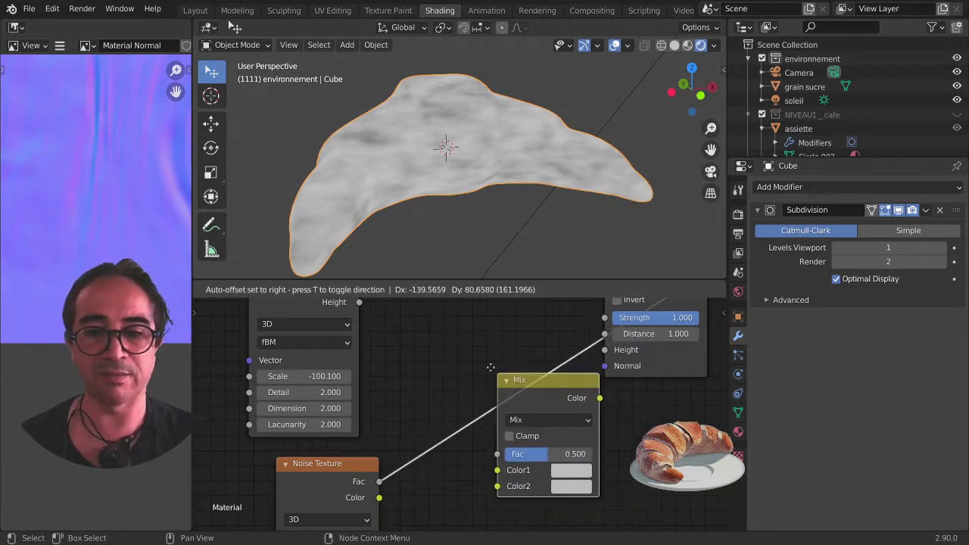
{"action": "left_click", "coordinate": [453, 316]}
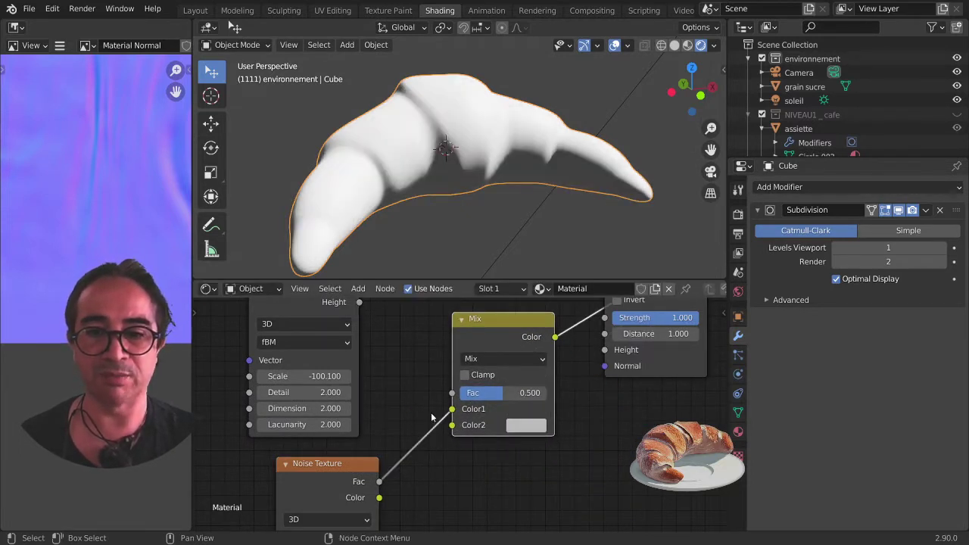
{"action": "mouse_move", "coordinate": [360, 305]}
{"action": "left_mouse_down"}
{"action": "mouse_move", "coordinate": [446, 442]}
{"action": "mouse_move", "coordinate": [452, 425]}
{"action": "left_mouse_up"}
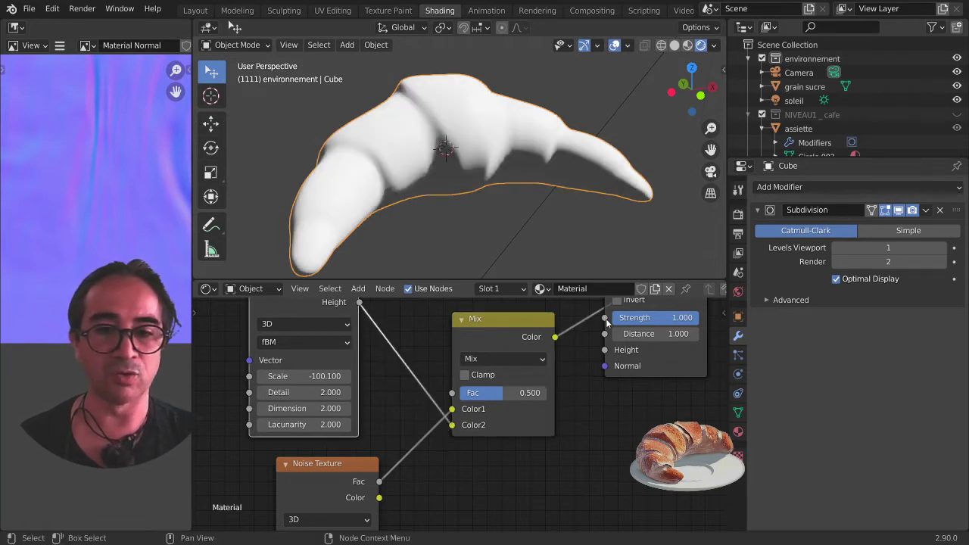
{"action": "left_click_drag", "start_coordinate": [557, 339], "coordinate": [606, 319]}
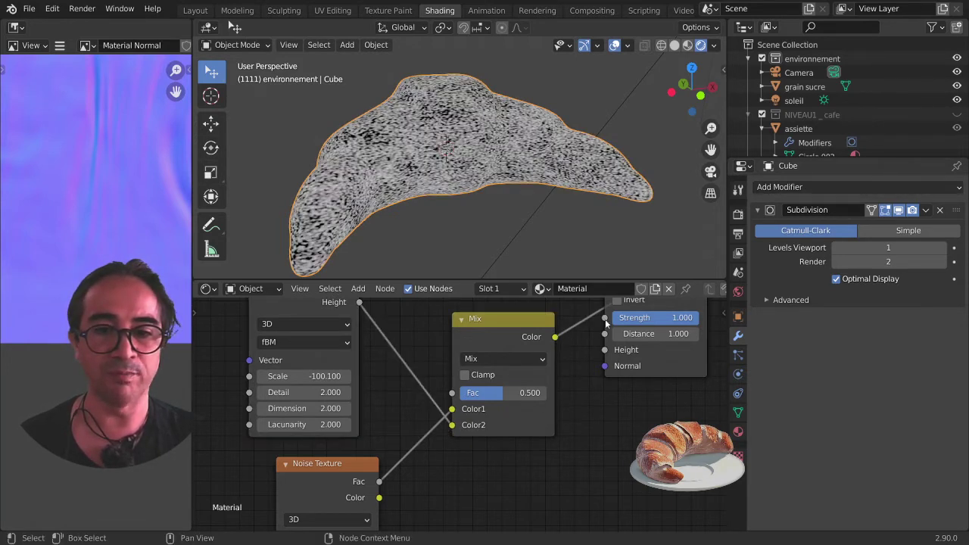
{"action": "left_click", "coordinate": [517, 320], "text": "ctrl+shift"}
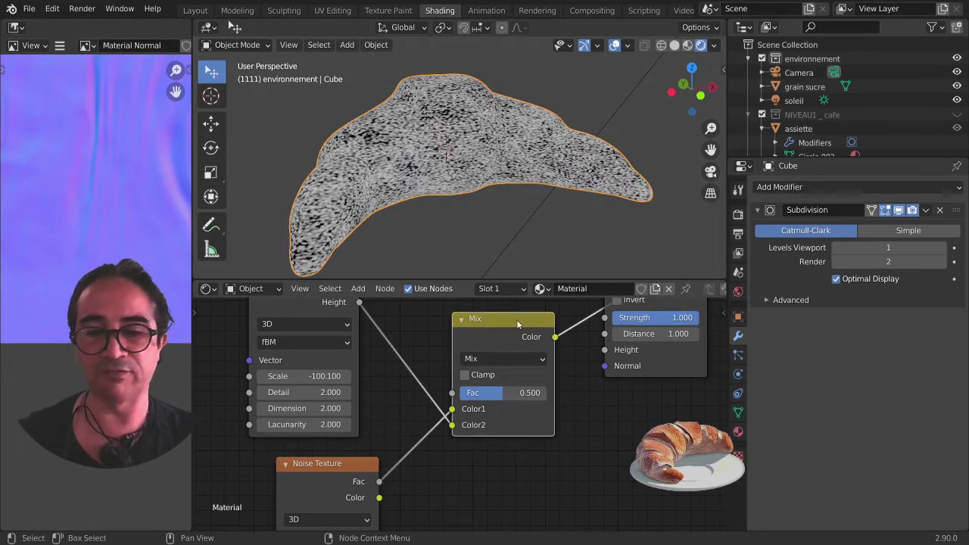
Step: Lower the Mix factor to 0.267 and check the croissant from a lower frontal view
{"action": "middle_click_drag", "start_coordinate": [507, 196], "coordinate": [511, 141]}
{"action": "scroll", "coordinate": [515, 151], "scroll_direction": "up", "scroll_amount": 3}
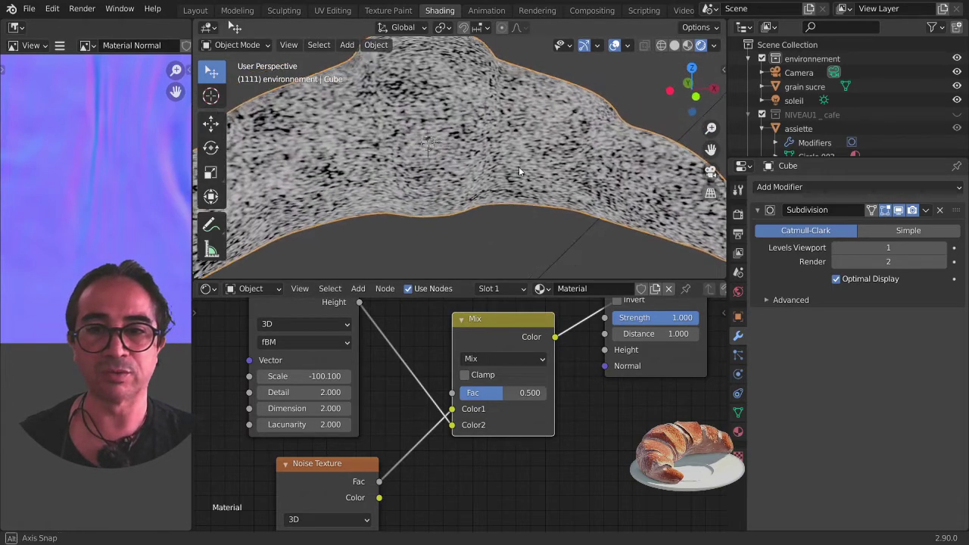
{"action": "mouse_move", "coordinate": [496, 400]}
{"action": "left_mouse_down"}
{"action": "mouse_move", "coordinate": [520, 400]}
{"action": "mouse_move", "coordinate": [491, 392]}
{"action": "left_mouse_up"}
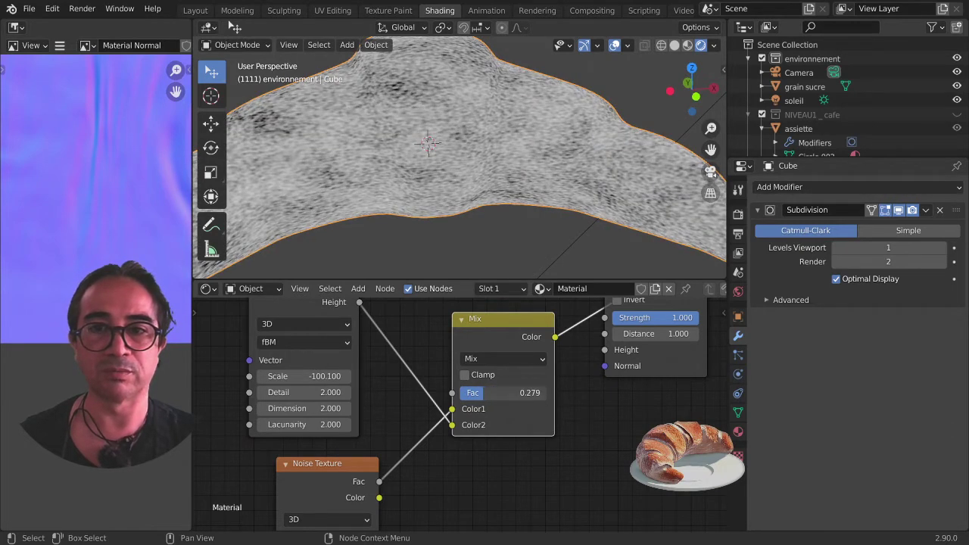
{"action": "middle_click_drag", "start_coordinate": [584, 390], "coordinate": [423, 466]}
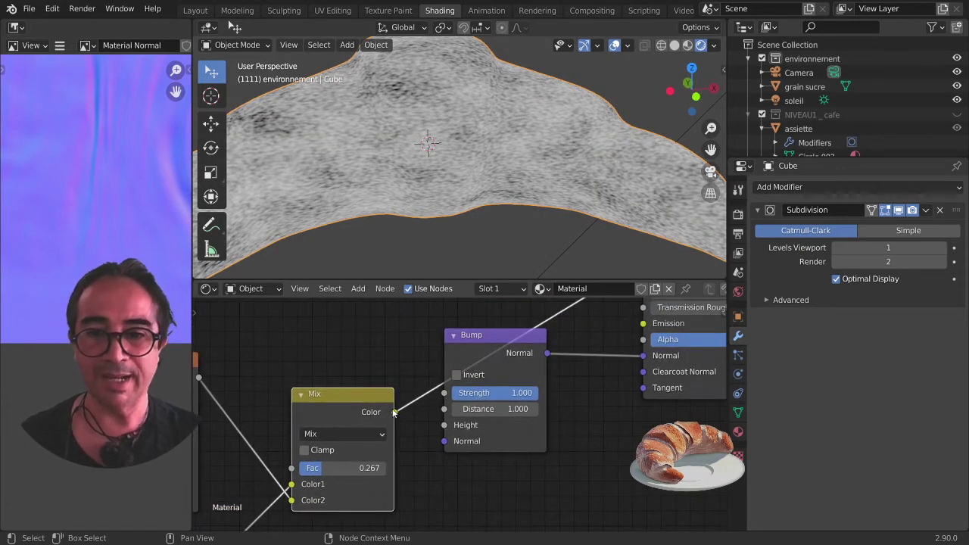
Step: Connect the Mix Color output to Bump Height and restore the full croissant material preview
{"action": "left_click_drag", "start_coordinate": [393, 411], "coordinate": [455, 429]}
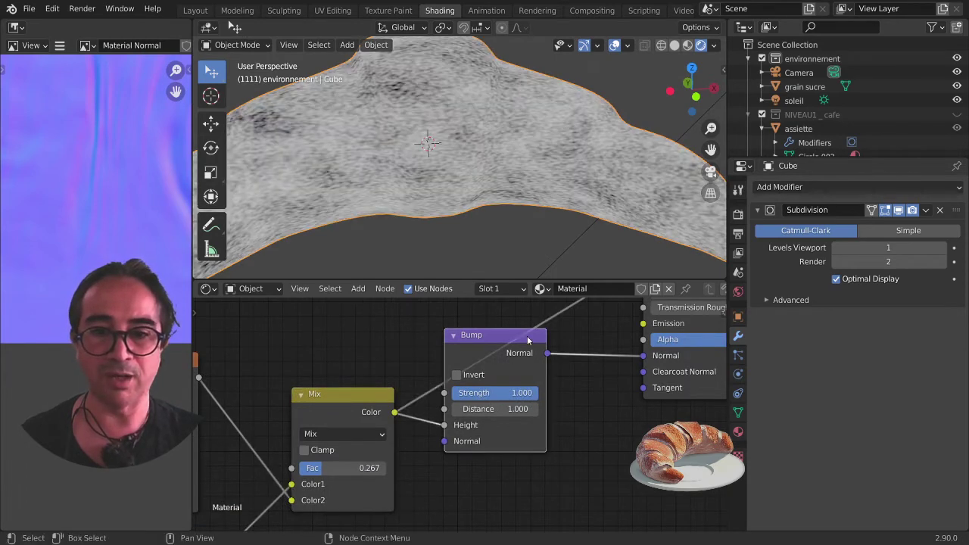
{"action": "key", "text": "ctrl+z"}
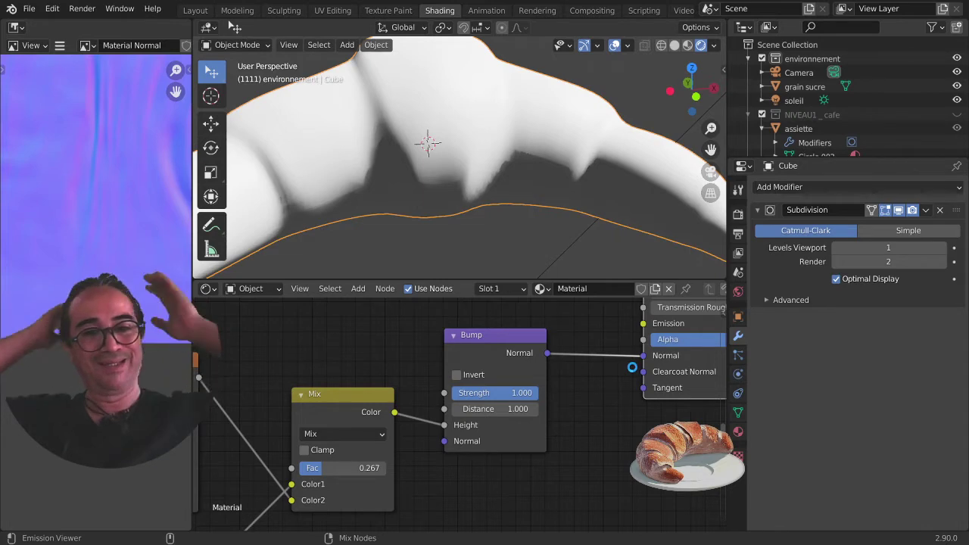
{"action": "left_click", "coordinate": [632, 367], "text": "ctrl+shift"}
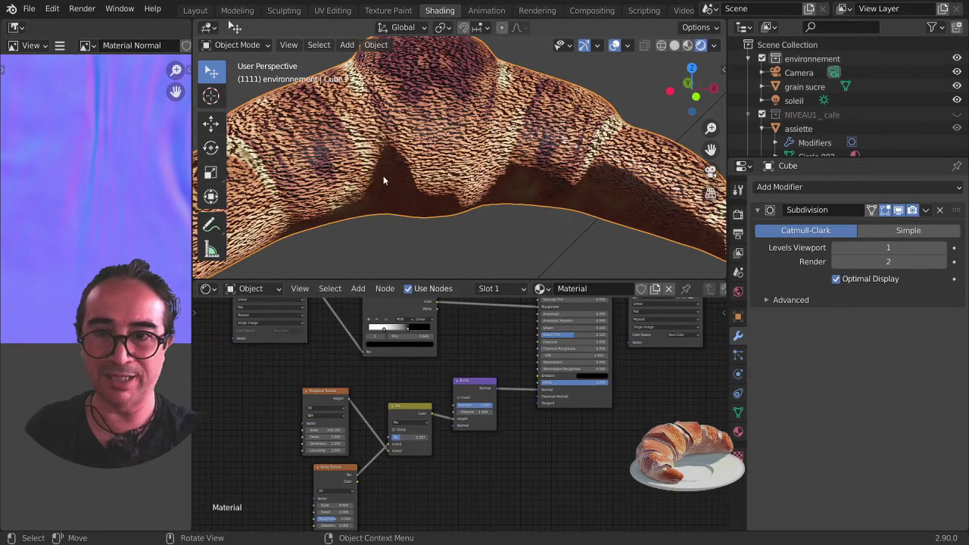
Step: Reduce the Bump Strength to about 0.1 and orbit to inspect the relief
{"action": "middle_click_drag", "start_coordinate": [383, 175], "coordinate": [454, 197]}
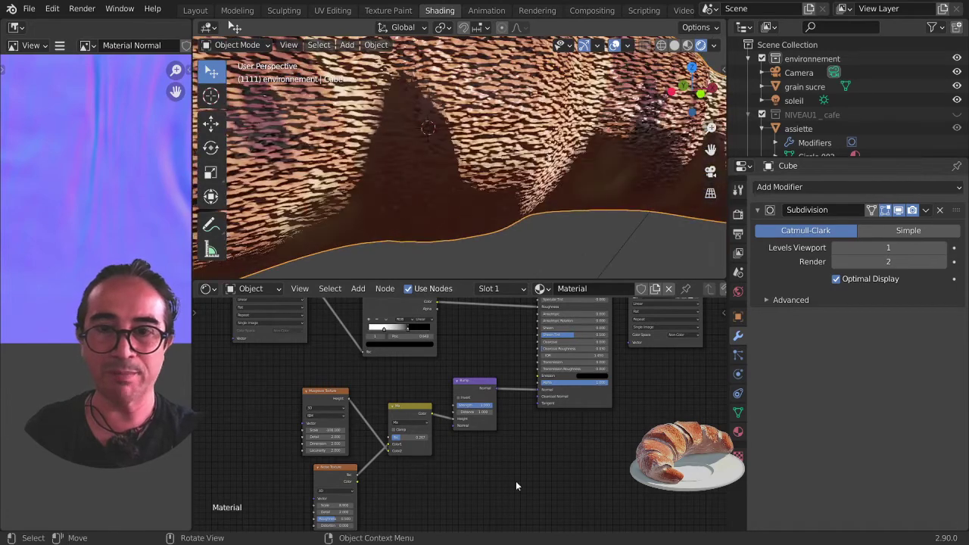
{"action": "scroll", "coordinate": [509, 482], "scroll_direction": "up", "scroll_amount": 3}
{"action": "scroll", "coordinate": [515, 447], "scroll_direction": "up", "scroll_amount": 4}
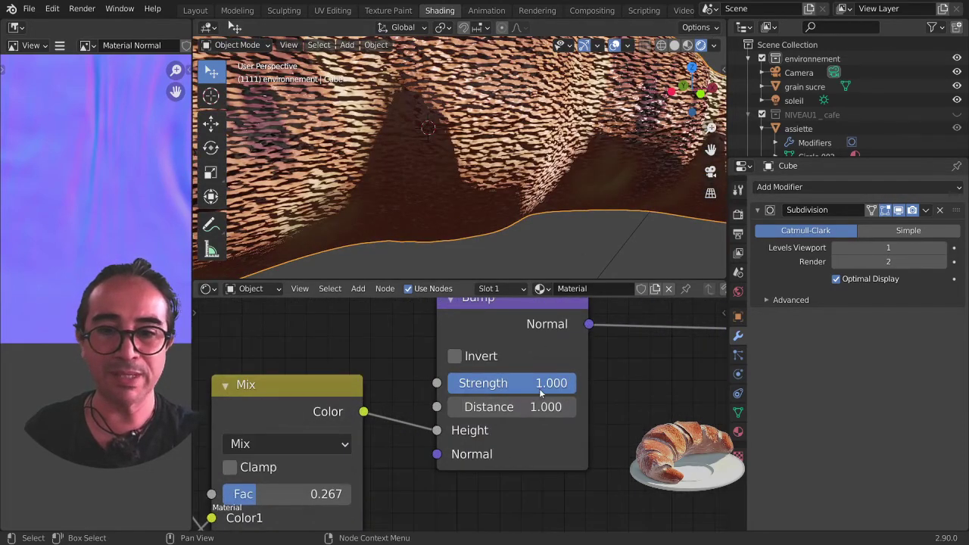
{"action": "left_click_drag", "start_coordinate": [515, 382], "coordinate": [454, 383]}
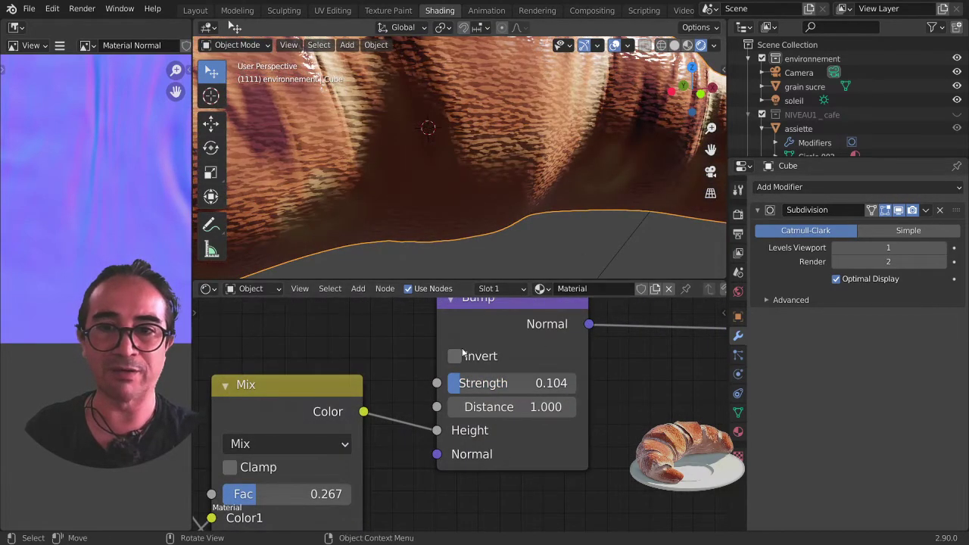
{"action": "scroll", "coordinate": [459, 416], "scroll_direction": "down", "scroll_amount": 2}
{"action": "scroll", "coordinate": [469, 195], "scroll_direction": "down", "scroll_amount": 5}
{"action": "mouse_move", "coordinate": [468, 175]}
{"action": "middle_mouse_down"}
{"action": "mouse_move", "coordinate": [488, 188]}
{"action": "mouse_move", "coordinate": [438, 202]}
{"action": "mouse_move", "coordinate": [475, 164]}
{"action": "mouse_move", "coordinate": [504, 164]}
{"action": "mouse_move", "coordinate": [484, 175]}
{"action": "middle_mouse_up"}
{"action": "scroll", "coordinate": [487, 188], "scroll_direction": "up", "scroll_amount": 3}
{"action": "scroll", "coordinate": [475, 164], "scroll_direction": "up", "scroll_amount": 3}
{"action": "scroll", "coordinate": [492, 166], "scroll_direction": "down", "scroll_amount": 2}
{"action": "scroll", "coordinate": [457, 413], "scroll_direction": "up", "scroll_amount": 1}
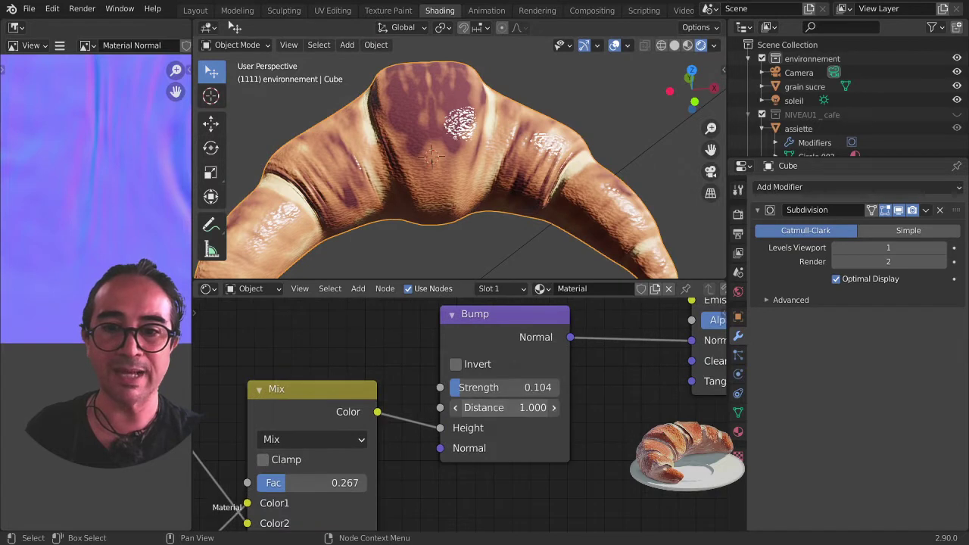
Step: Set the Bump Distance to 1 and fine-tune Strength to 0.172
{"action": "key", "text": "BackSpace"}
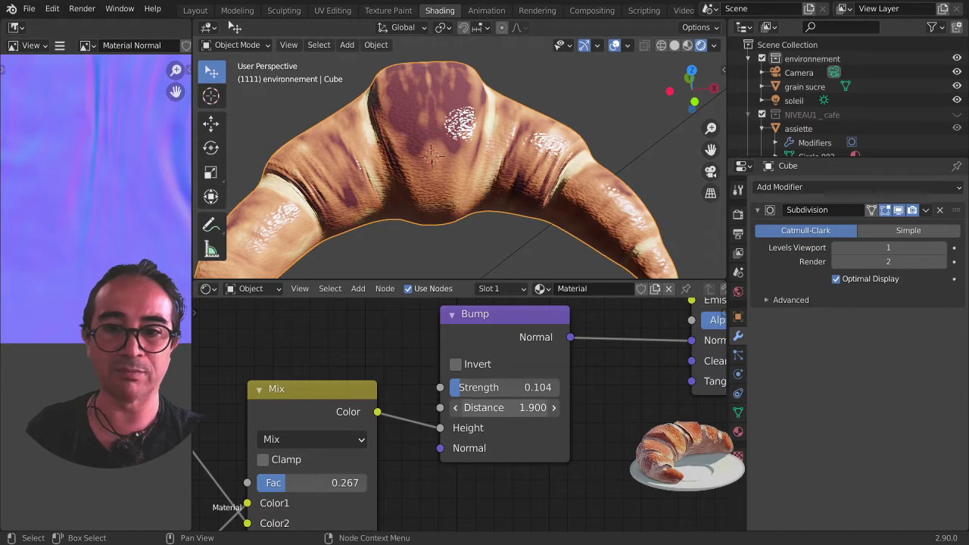
{"action": "left_click", "coordinate": [533, 408]}
{"action": "left_click", "coordinate": [529, 413]}
{"action": "type", "text": "1"}
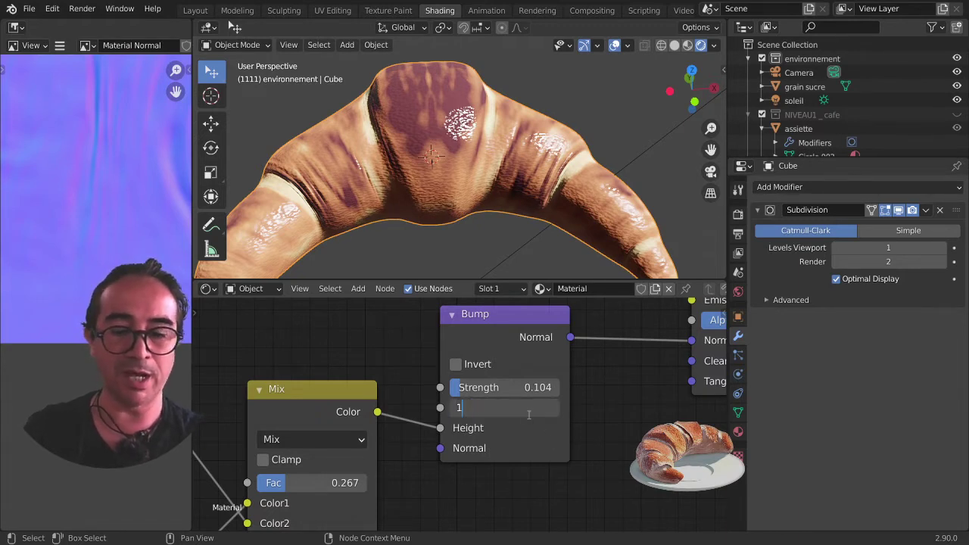
{"action": "key", "text": "Return"}
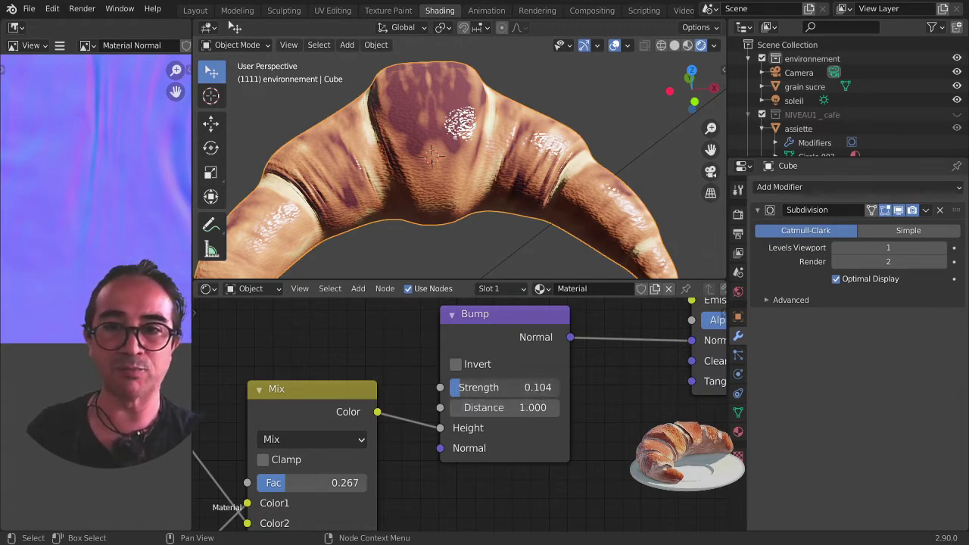
{"action": "left_click_drag", "start_coordinate": [539, 387], "coordinate": [529, 386]}
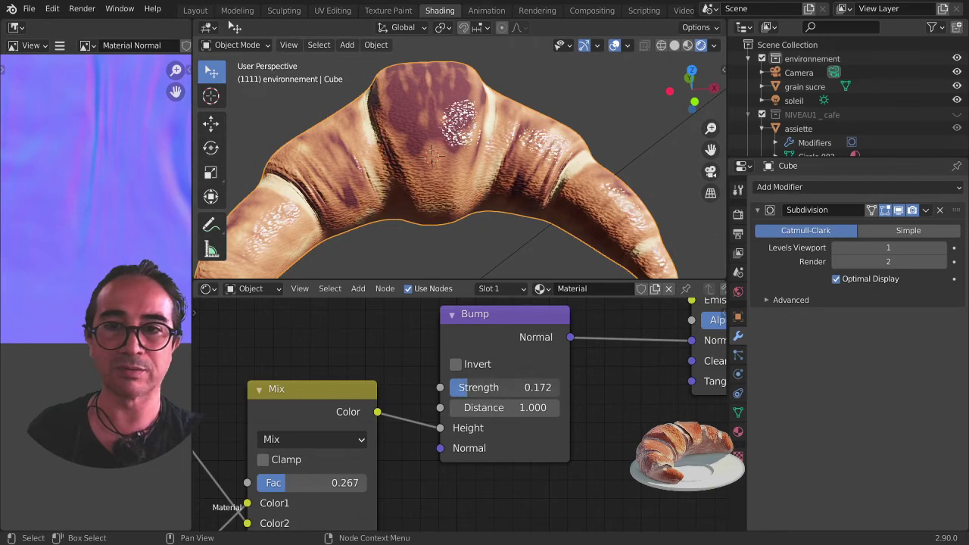
{"action": "scroll", "coordinate": [437, 226], "scroll_direction": "down", "scroll_amount": 4}
{"action": "mouse_move", "coordinate": [437, 226]}
{"action": "middle_mouse_down"}
{"action": "mouse_move", "coordinate": [553, 174]}
{"action": "mouse_move", "coordinate": [549, 321]}
{"action": "middle_mouse_up"}
{"action": "mouse_move", "coordinate": [643, 397]}
{"action": "middle_mouse_down"}
{"action": "mouse_move", "coordinate": [394, 388]}
{"action": "mouse_move", "coordinate": [501, 315]}
{"action": "middle_mouse_up"}
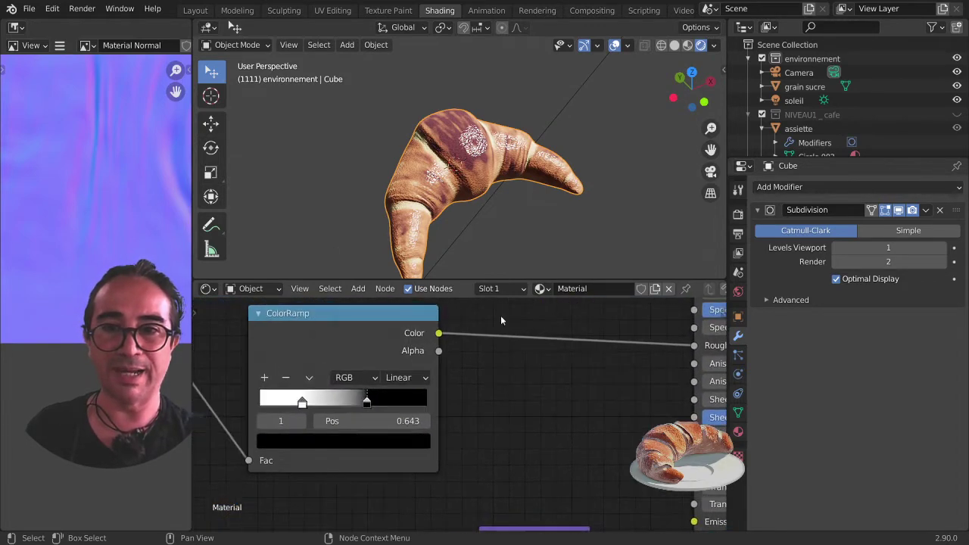
Step: Set the Principled BSDF Sheen to 0.224
{"action": "scroll", "coordinate": [506, 217], "scroll_direction": "up", "scroll_amount": 3}
{"action": "mouse_move", "coordinate": [505, 218]}
{"action": "middle_mouse_down"}
{"action": "mouse_move", "coordinate": [504, 186]}
{"action": "mouse_move", "coordinate": [496, 227]}
{"action": "middle_mouse_up"}
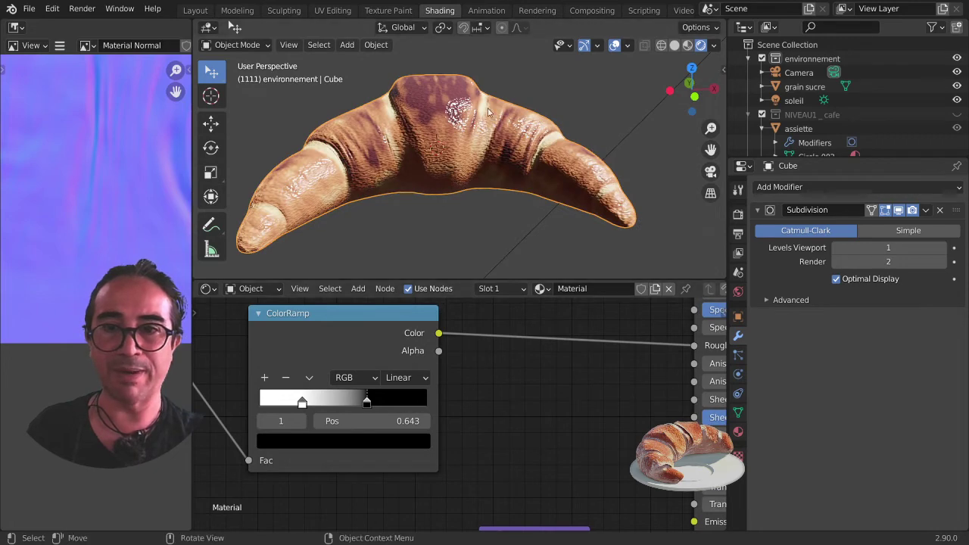
{"action": "mouse_move", "coordinate": [566, 390]}
{"action": "middle_mouse_down"}
{"action": "mouse_move", "coordinate": [355, 426]}
{"action": "mouse_move", "coordinate": [456, 385]}
{"action": "middle_mouse_up"}
{"action": "scroll", "coordinate": [356, 425], "scroll_direction": "down", "scroll_amount": 1}
{"action": "scroll", "coordinate": [456, 385], "scroll_direction": "up", "scroll_amount": 2}
{"action": "left_click_drag", "start_coordinate": [389, 374], "coordinate": [496, 374]}
{"action": "middle_click_drag", "start_coordinate": [451, 195], "coordinate": [482, 115]}
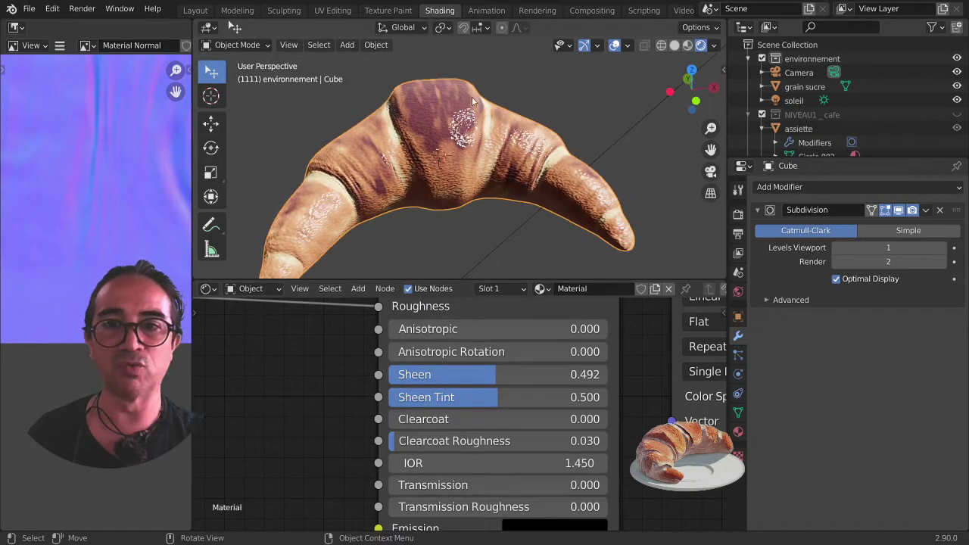
{"action": "left_click_drag", "start_coordinate": [496, 374], "coordinate": [436, 374]}
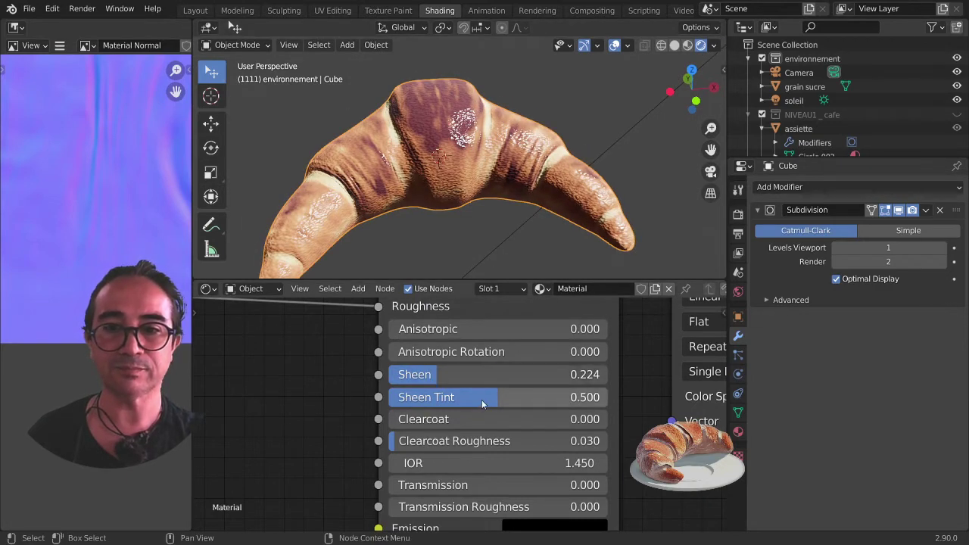
Step: Lower Sheen Tint to 0.433 and raise Specular to 0.684
{"action": "left_click_drag", "start_coordinate": [495, 397], "coordinate": [482, 397]}
{"action": "middle_click_drag", "start_coordinate": [469, 318], "coordinate": [475, 408]}
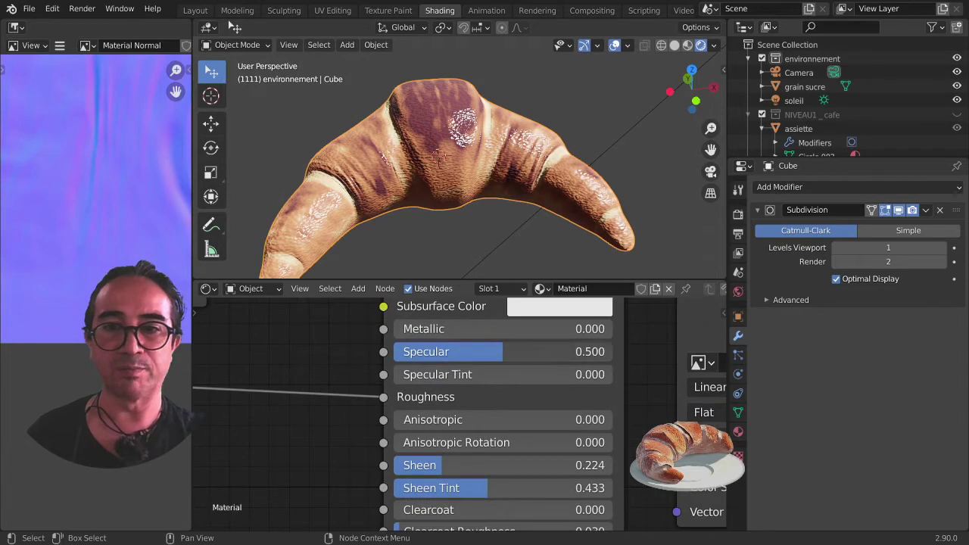
{"action": "mouse_move", "coordinate": [459, 352]}
{"action": "left_mouse_down"}
{"action": "mouse_move", "coordinate": [406, 352]}
{"action": "mouse_move", "coordinate": [490, 352]}
{"action": "left_mouse_up"}
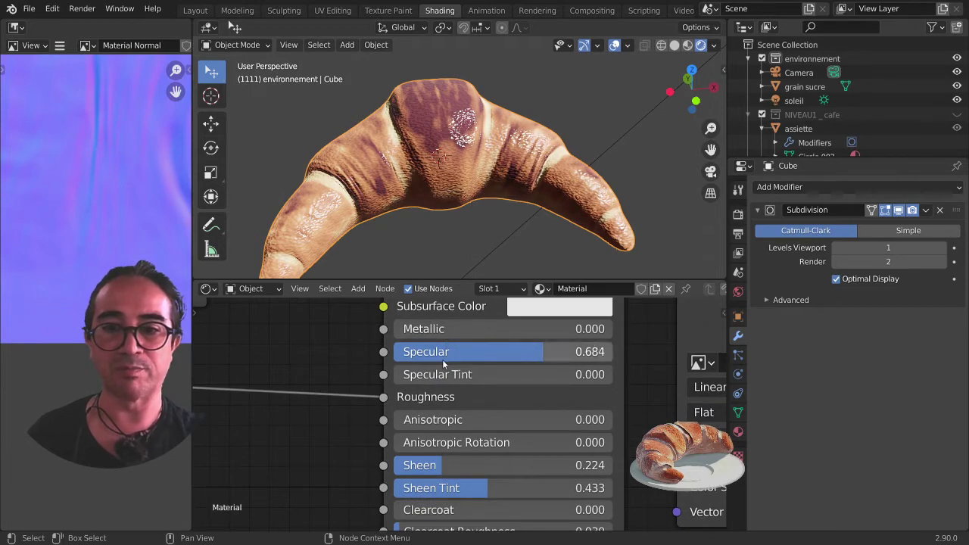
{"action": "middle_click_drag", "start_coordinate": [442, 359], "coordinate": [473, 428]}
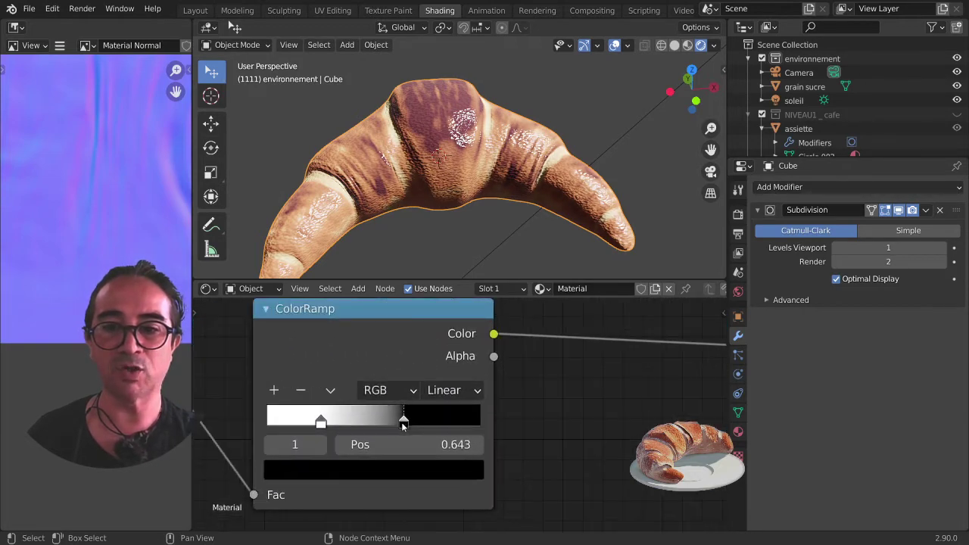
Step: Push the black ramp stop right toward 0.94, then pull it back and nudge the white stop
{"action": "left_click_drag", "start_coordinate": [402, 422], "coordinate": [469, 425]}
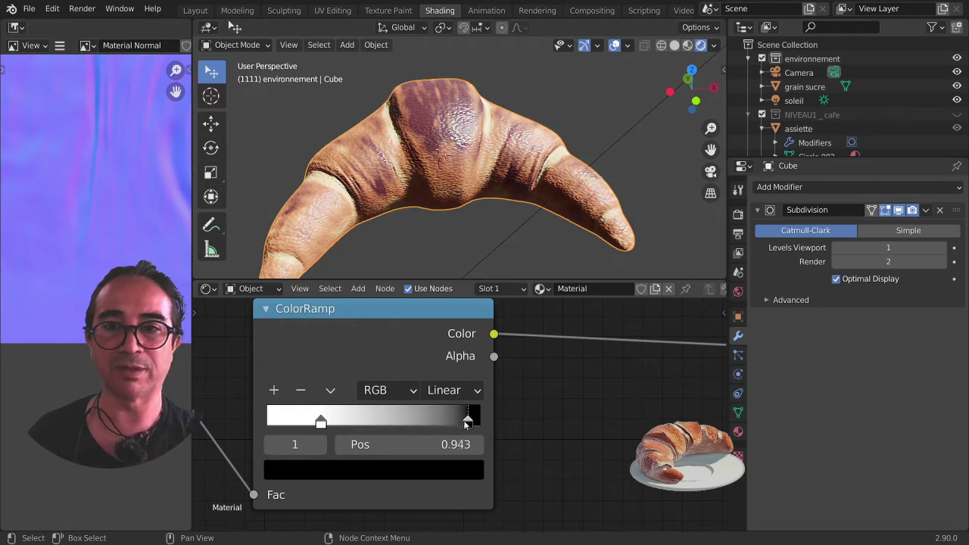
{"action": "middle_click_drag", "start_coordinate": [423, 242], "coordinate": [395, 280]}
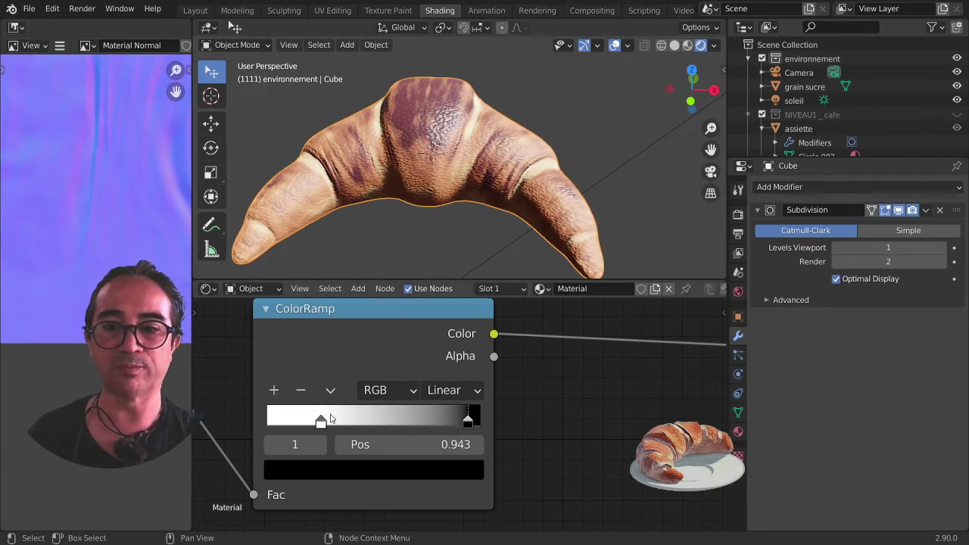
{"action": "left_click", "coordinate": [321, 421]}
{"action": "left_click_drag", "start_coordinate": [331, 426], "coordinate": [333, 426]}
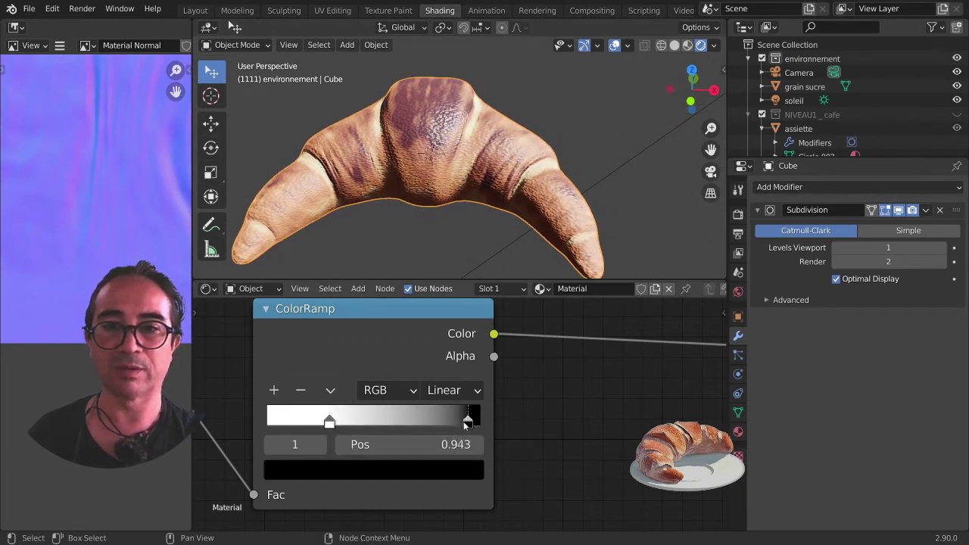
{"action": "left_click_drag", "start_coordinate": [468, 421], "coordinate": [444, 424]}
{"action": "left_click", "coordinate": [331, 421]}
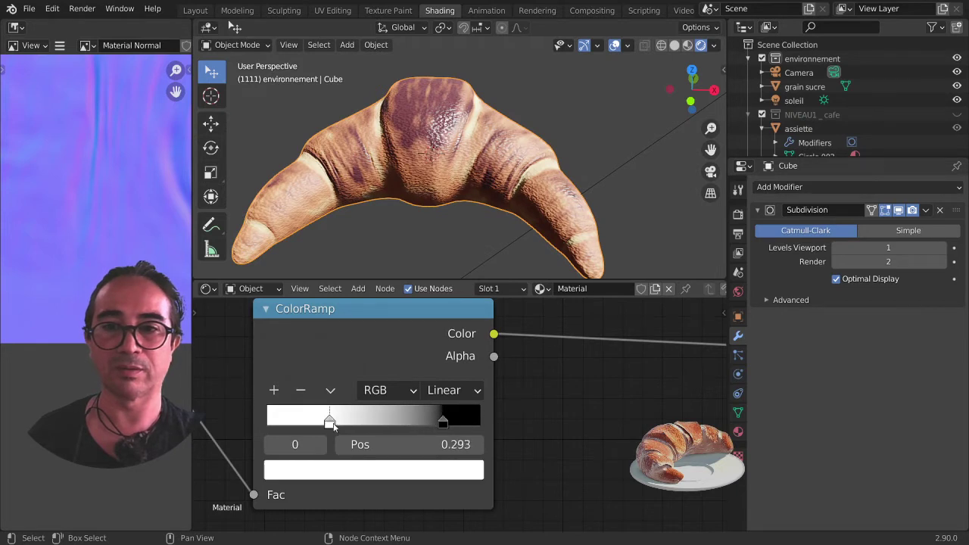
Step: Try black stop positions from 0.703 to 0.900 and orbit to inspect the croissant's shading
{"action": "middle_click_drag", "start_coordinate": [483, 189], "coordinate": [454, 200]}
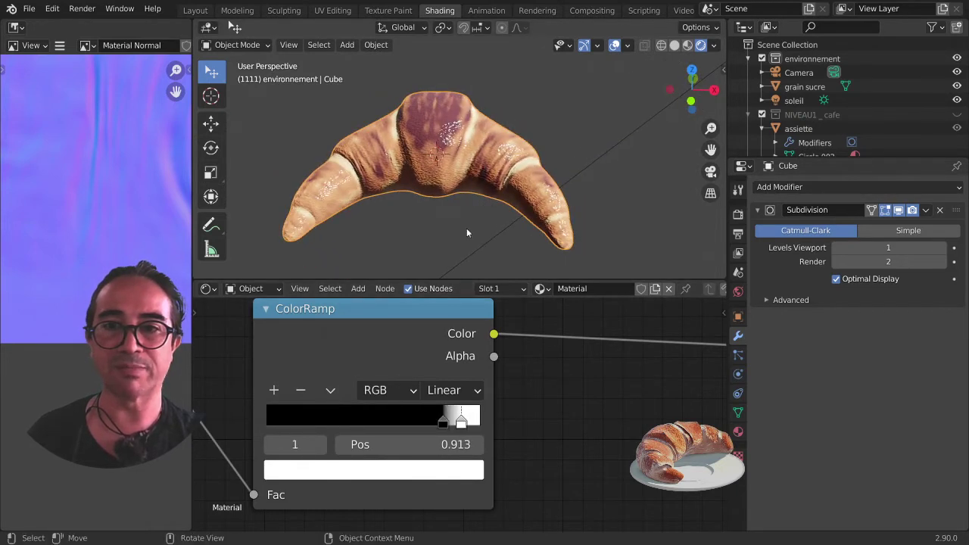
{"action": "left_click_drag", "start_coordinate": [443, 422], "coordinate": [234, 433]}
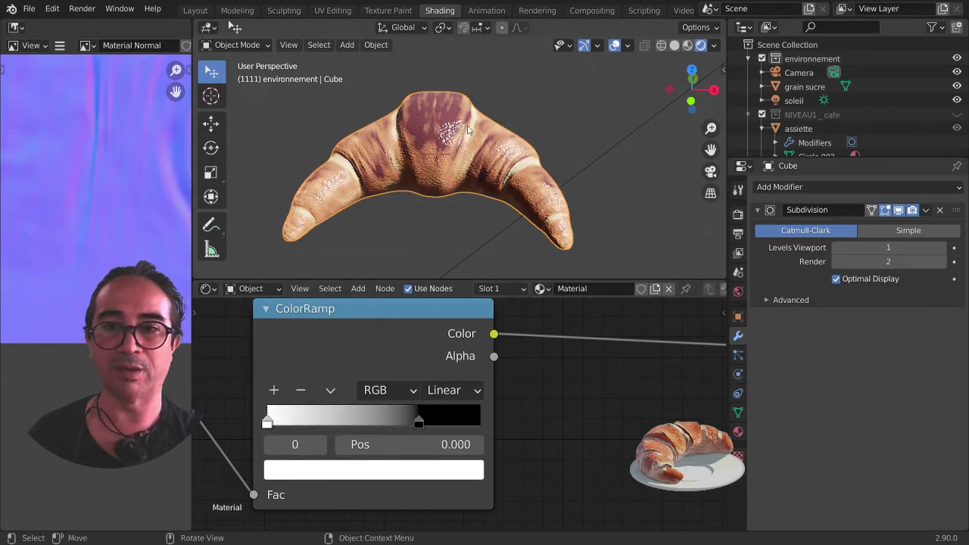
{"action": "mouse_move", "coordinate": [424, 427]}
{"action": "left_mouse_down"}
{"action": "mouse_move", "coordinate": [463, 426]}
{"action": "mouse_move", "coordinate": [402, 427]}
{"action": "mouse_move", "coordinate": [477, 426]}
{"action": "mouse_move", "coordinate": [447, 426]}
{"action": "left_mouse_up"}
{"action": "middle_click_drag", "start_coordinate": [443, 152], "coordinate": [485, 166]}
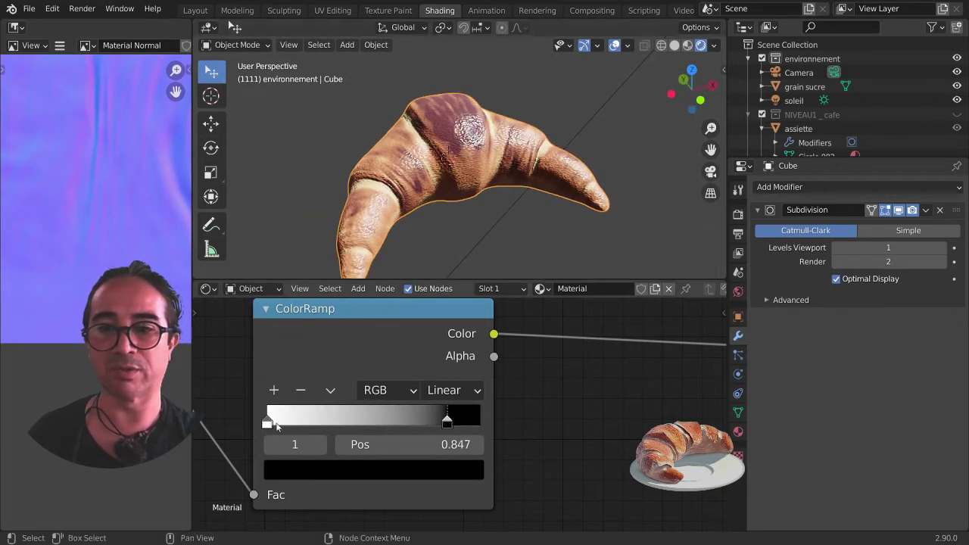
{"action": "left_click", "coordinate": [268, 424]}
{"action": "mouse_move", "coordinate": [578, 118]}
{"action": "middle_mouse_down"}
{"action": "mouse_move", "coordinate": [563, 170]}
{"action": "mouse_move", "coordinate": [449, 184]}
{"action": "mouse_move", "coordinate": [484, 198]}
{"action": "middle_mouse_up"}
{"action": "scroll", "coordinate": [496, 203], "scroll_direction": "up", "scroll_amount": 4}
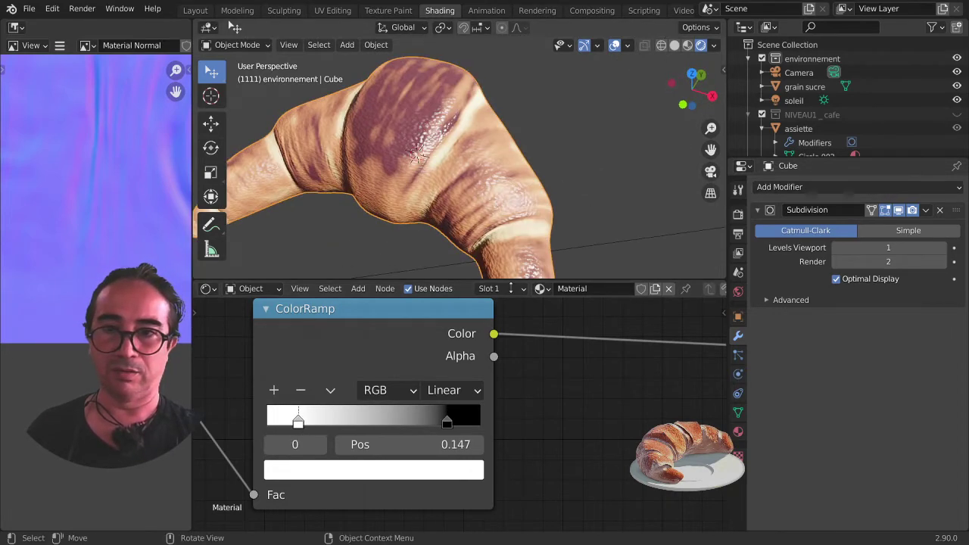
{"action": "scroll", "coordinate": [519, 375], "scroll_direction": "down", "scroll_amount": 4}
{"action": "middle_click_drag", "start_coordinate": [492, 353], "coordinate": [582, 362]}
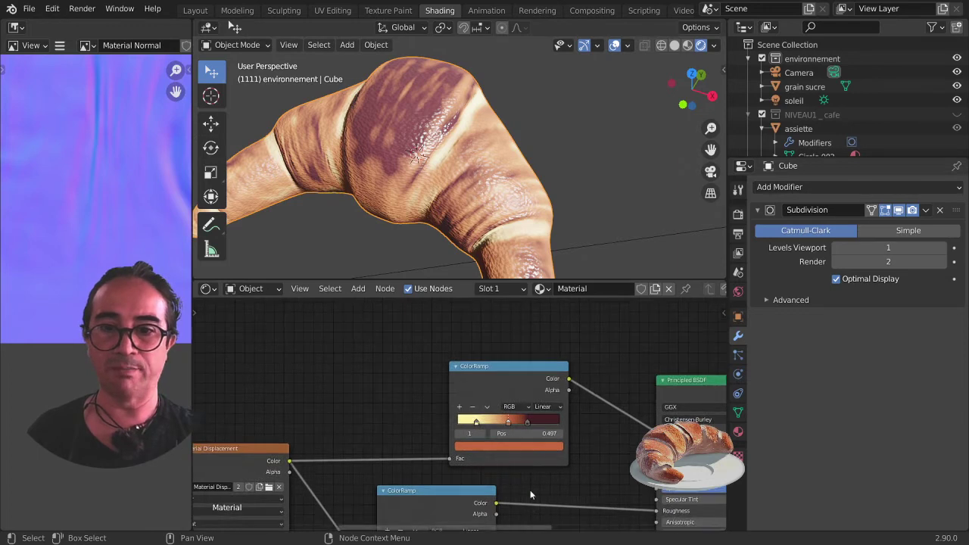
Step: Add an orange stop to the Base Color ramp and move the darkest stop to 0.853
{"action": "scroll", "coordinate": [541, 465], "scroll_direction": "up", "scroll_amount": 2}
{"action": "left_click_drag", "start_coordinate": [552, 426], "coordinate": [563, 424]}
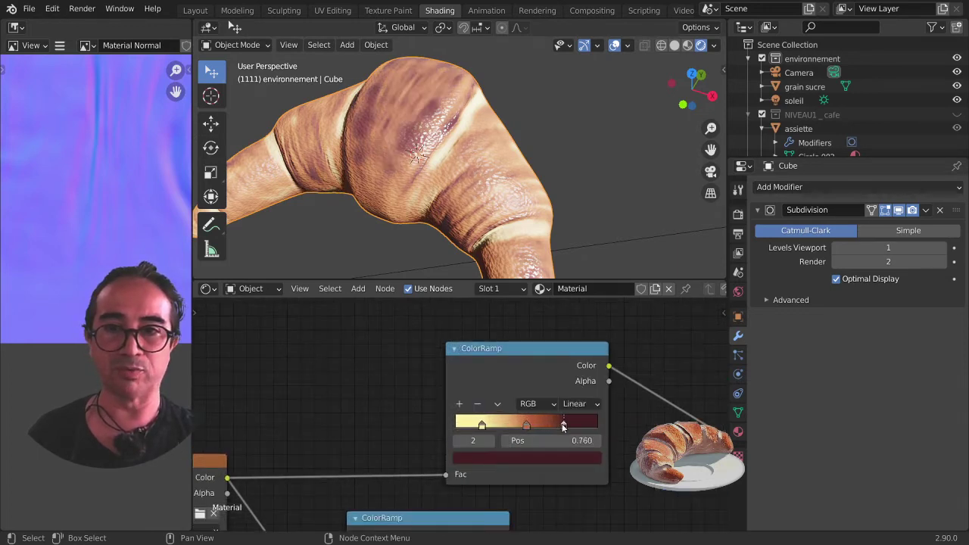
{"action": "middle_click_drag", "start_coordinate": [547, 432], "coordinate": [443, 391]}
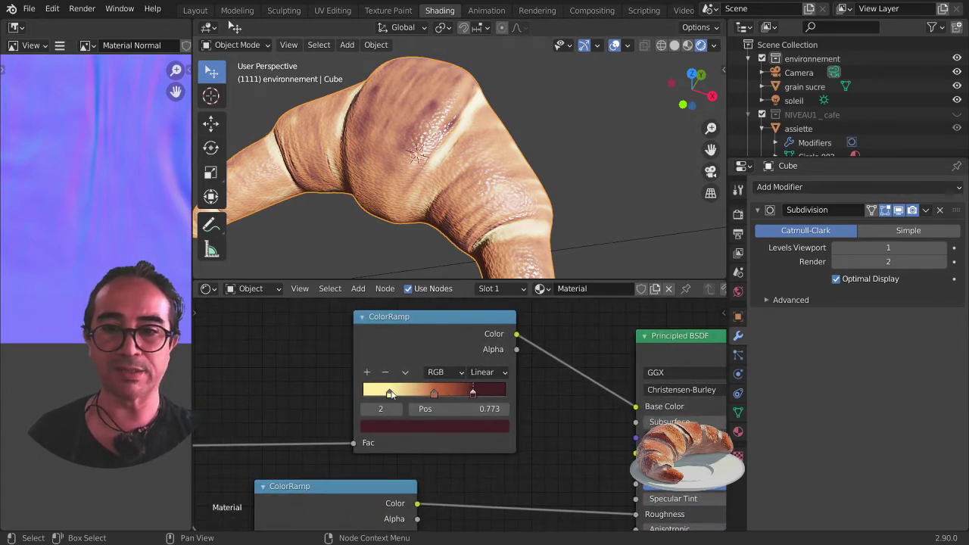
{"action": "left_click", "coordinate": [367, 374]}
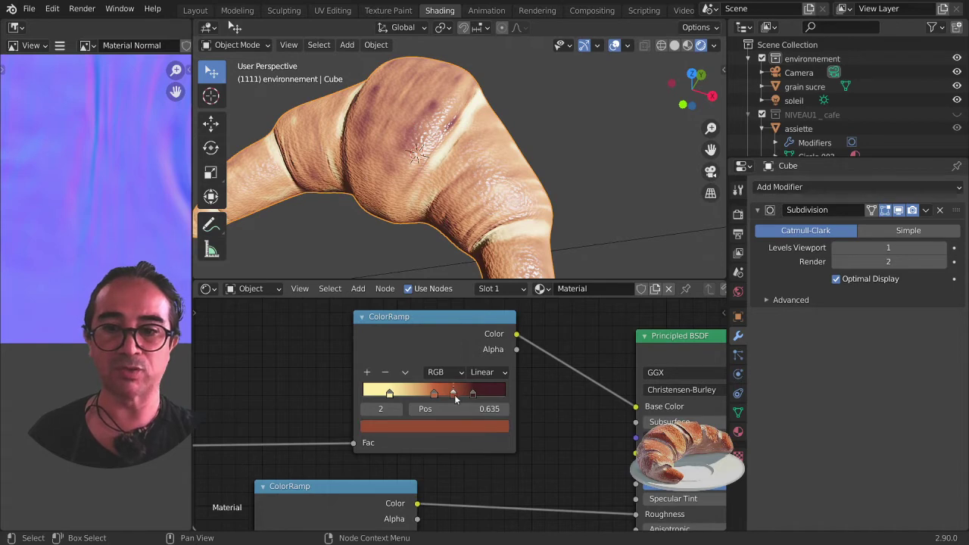
{"action": "left_click_drag", "start_coordinate": [475, 395], "coordinate": [485, 393]}
{"action": "middle_click_drag", "start_coordinate": [446, 182], "coordinate": [480, 188]}
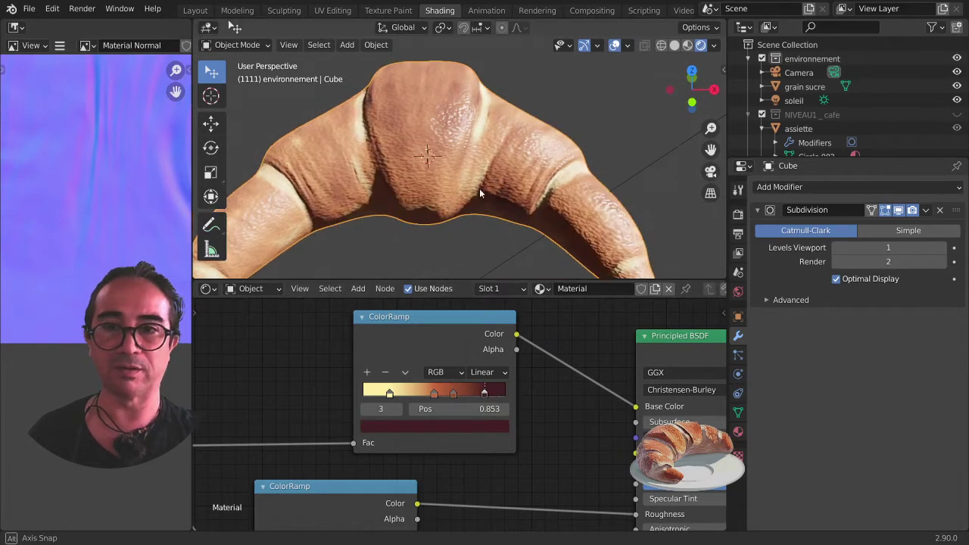
{"action": "scroll", "coordinate": [477, 424], "scroll_direction": "up", "scroll_amount": 2}
{"action": "scroll", "coordinate": [422, 391], "scroll_direction": "up", "scroll_amount": 1}
{"action": "key", "text": "g"}
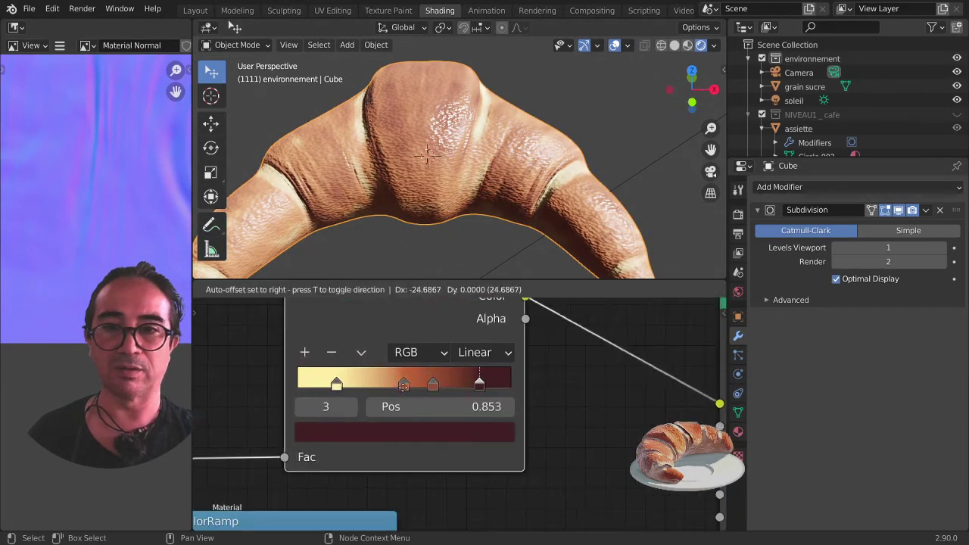
{"action": "left_click", "coordinate": [397, 386]}
Step: Rebalance the ramp stops: pale yellow at 0.247, orange near 0.418, third stop at 0.570
{"action": "left_click_drag", "start_coordinate": [396, 385], "coordinate": [371, 386]}
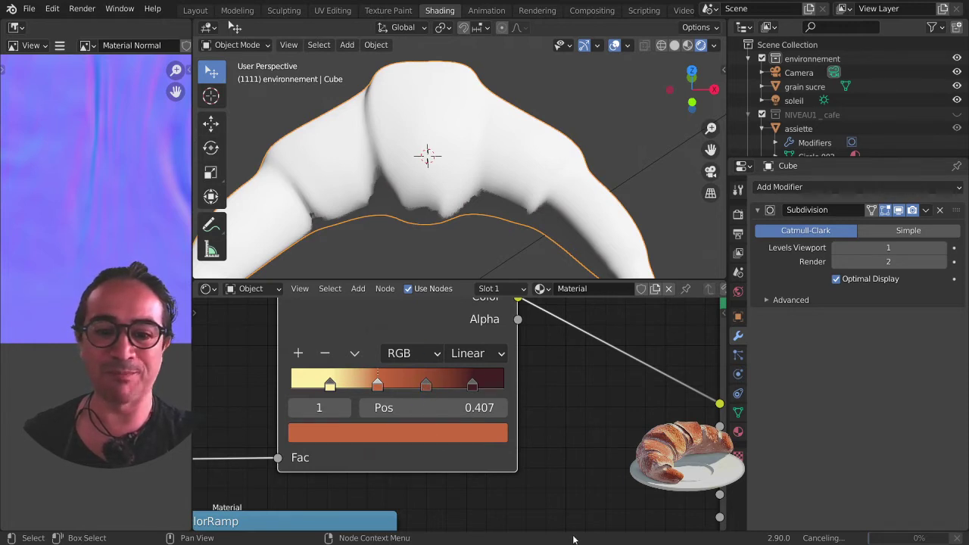
{"action": "mouse_move", "coordinate": [408, 408]}
{"action": "left_mouse_down"}
{"action": "mouse_move", "coordinate": [435, 408]}
{"action": "mouse_move", "coordinate": [410, 384]}
{"action": "left_mouse_up"}
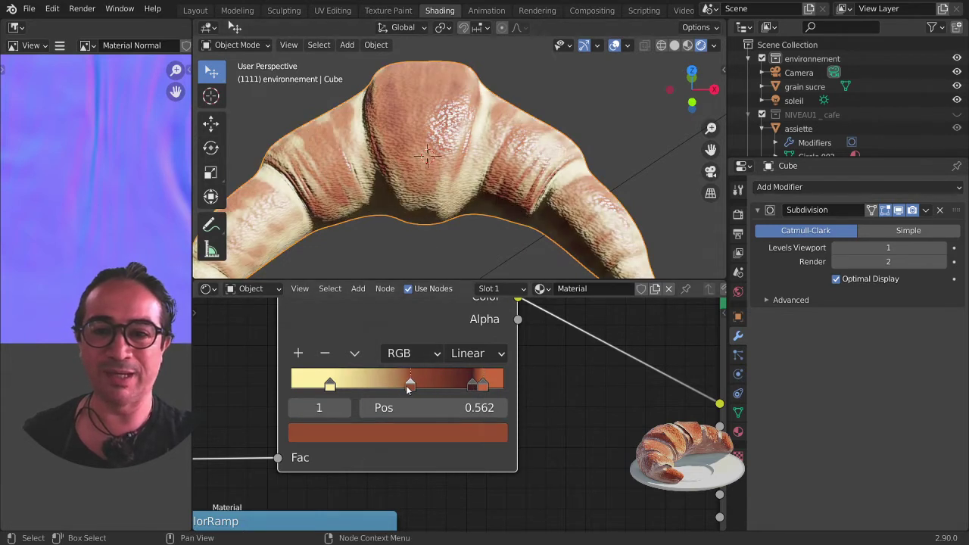
{"action": "mouse_move", "coordinate": [474, 385]}
{"action": "left_mouse_down"}
{"action": "mouse_move", "coordinate": [530, 383]}
{"action": "mouse_move", "coordinate": [465, 387]}
{"action": "mouse_move", "coordinate": [479, 389]}
{"action": "left_mouse_up"}
{"action": "mouse_move", "coordinate": [411, 394]}
{"action": "left_mouse_down"}
{"action": "mouse_move", "coordinate": [407, 381]}
{"action": "mouse_move", "coordinate": [364, 384]}
{"action": "left_mouse_up"}
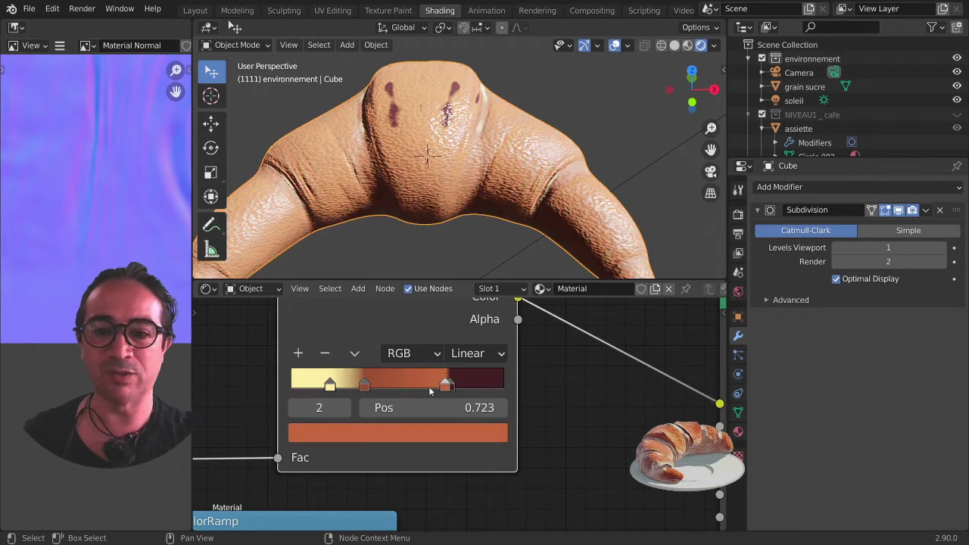
{"action": "mouse_move", "coordinate": [441, 387]}
{"action": "left_mouse_down"}
{"action": "mouse_move", "coordinate": [399, 389]}
{"action": "mouse_move", "coordinate": [435, 387]}
{"action": "left_mouse_up"}
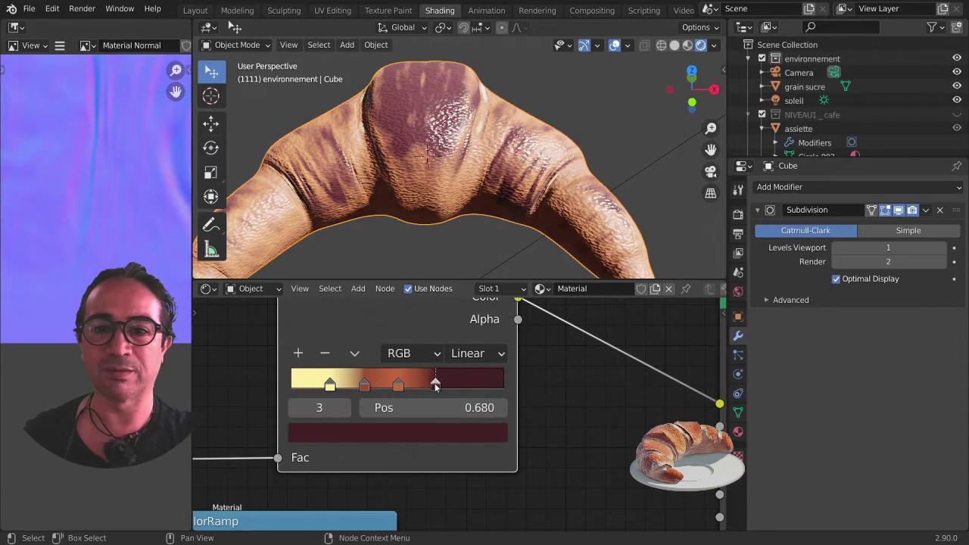
{"action": "left_click", "coordinate": [330, 385]}
{"action": "left_click_drag", "start_coordinate": [330, 385], "coordinate": [344, 384]}
{"action": "mouse_move", "coordinate": [386, 182]}
{"action": "middle_mouse_down"}
{"action": "mouse_move", "coordinate": [421, 196]}
{"action": "mouse_move", "coordinate": [409, 208]}
{"action": "middle_mouse_up"}
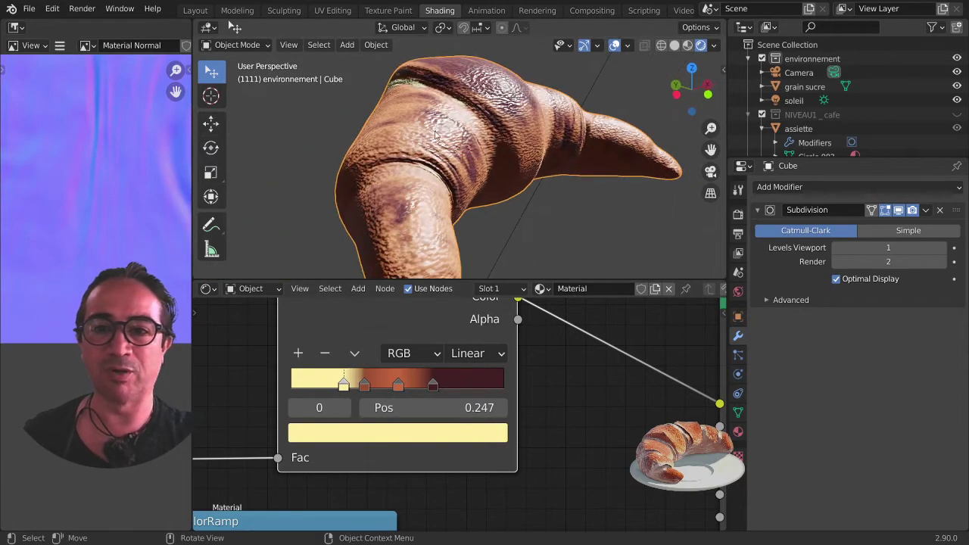
{"action": "mouse_move", "coordinate": [363, 387]}
{"action": "left_mouse_down"}
{"action": "mouse_move", "coordinate": [449, 386]}
{"action": "mouse_move", "coordinate": [358, 388]}
{"action": "left_mouse_up"}
{"action": "left_click", "coordinate": [352, 388]}
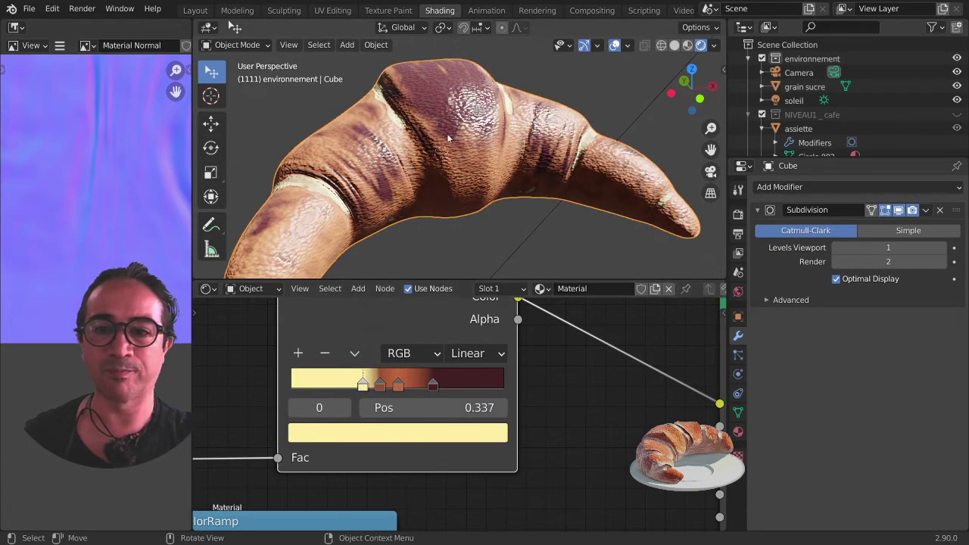
Step: Switch the colour ramp interpolation to Ease
{"action": "left_click", "coordinate": [473, 354]}
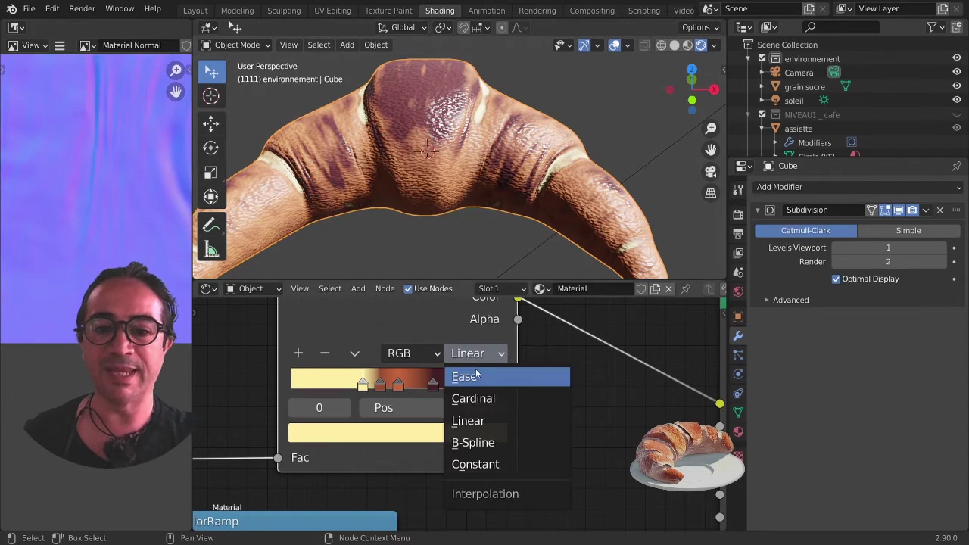
{"action": "left_click", "coordinate": [474, 377]}
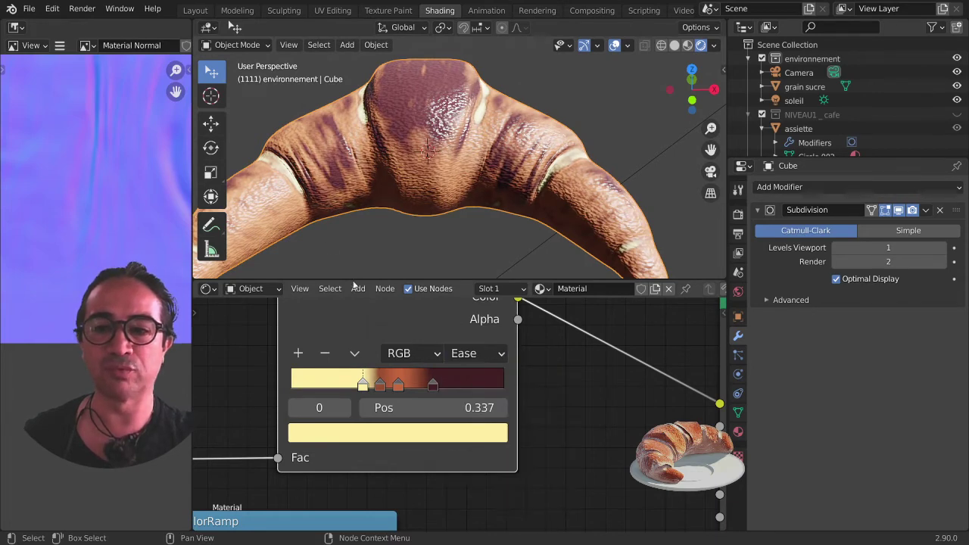
{"action": "middle_click_drag", "start_coordinate": [302, 190], "coordinate": [329, 182]}
{"action": "scroll", "coordinate": [329, 182], "scroll_direction": "up", "scroll_amount": 2}
{"action": "scroll", "coordinate": [330, 182], "scroll_direction": "up", "scroll_amount": 2}
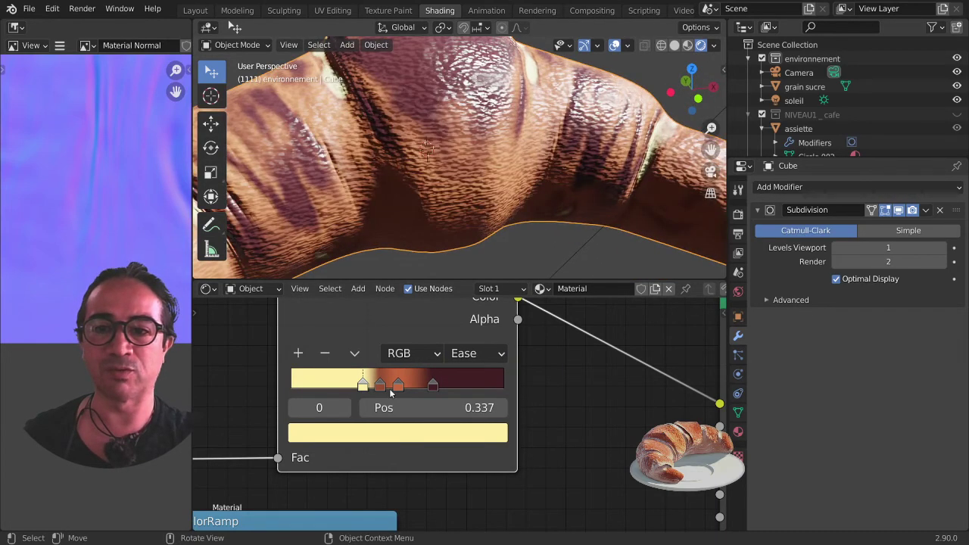
Step: Slide the orange stops to about 0.568 and 0.558
{"action": "mouse_move", "coordinate": [381, 385]}
{"action": "left_mouse_down"}
{"action": "mouse_move", "coordinate": [424, 389]}
{"action": "mouse_move", "coordinate": [383, 393]}
{"action": "mouse_move", "coordinate": [439, 389]}
{"action": "left_mouse_up"}
{"action": "scroll", "coordinate": [480, 201], "scroll_direction": "down", "scroll_amount": 5}
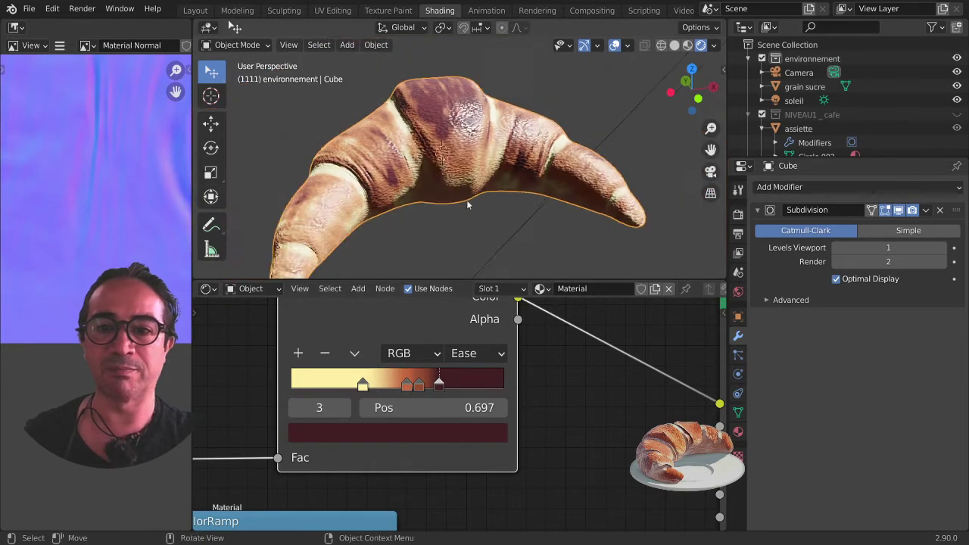
{"action": "middle_click_drag", "start_coordinate": [466, 200], "coordinate": [438, 205]}
{"action": "left_click_drag", "start_coordinate": [418, 388], "coordinate": [426, 387]}
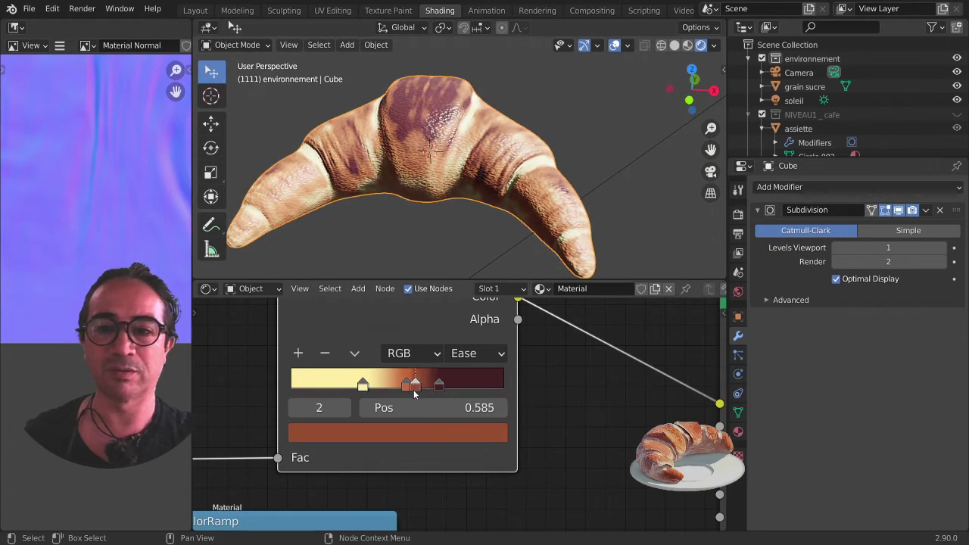
{"action": "left_click_drag", "start_coordinate": [411, 394], "coordinate": [409, 394]}
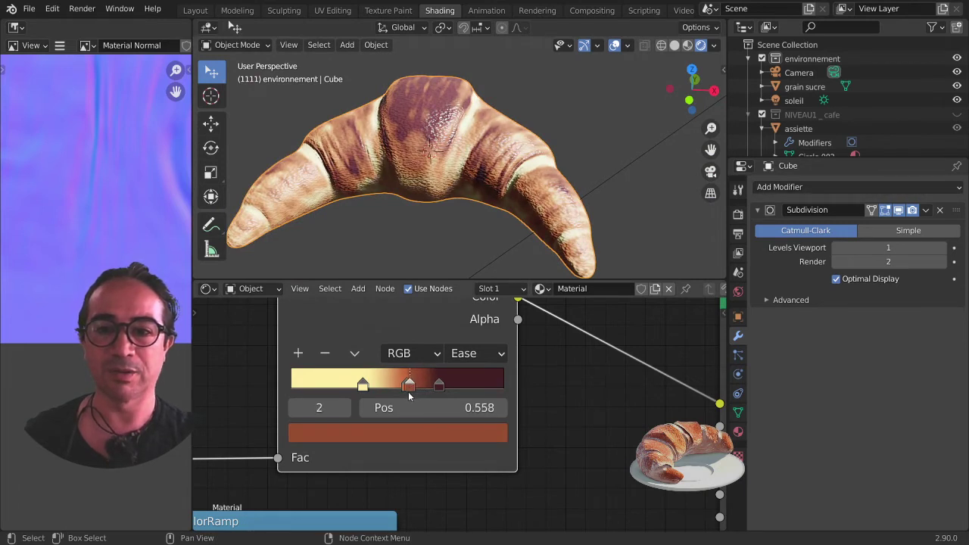
{"action": "mouse_move", "coordinate": [485, 212]}
{"action": "middle_mouse_down"}
{"action": "mouse_move", "coordinate": [412, 200]}
{"action": "mouse_move", "coordinate": [446, 203]}
{"action": "middle_mouse_up"}
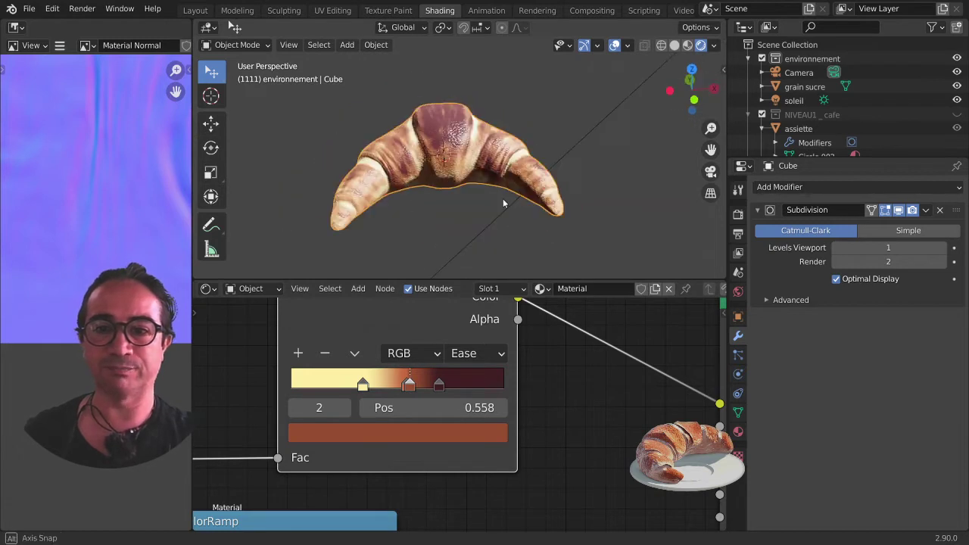
{"action": "scroll", "coordinate": [437, 383], "scroll_direction": "up", "scroll_amount": 1}
Step: Move the darkest stop to 0.657 and give it a deeper red colour
{"action": "left_click", "coordinate": [437, 380]}
{"action": "left_click_drag", "start_coordinate": [436, 383], "coordinate": [424, 387]}
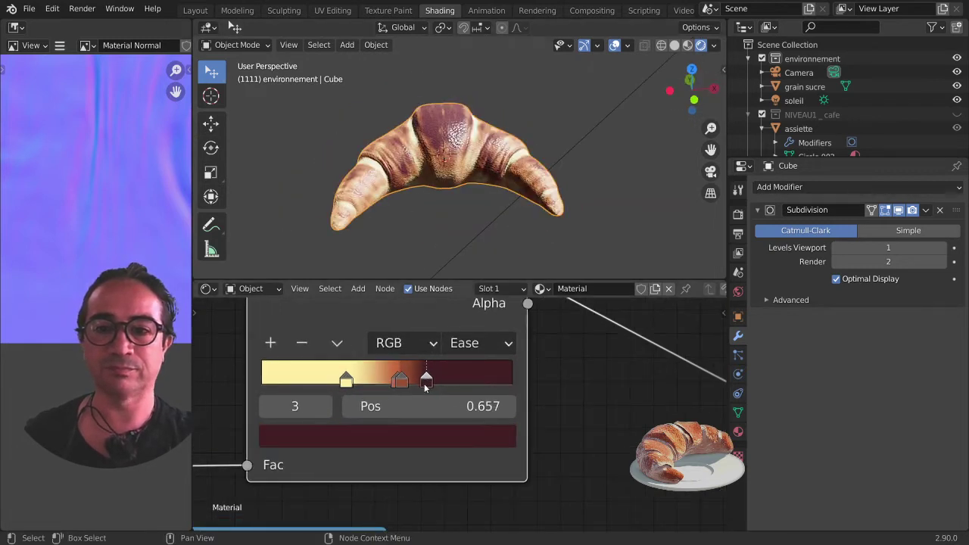
{"action": "left_click", "coordinate": [277, 442]}
{"action": "left_click", "coordinate": [355, 243]}
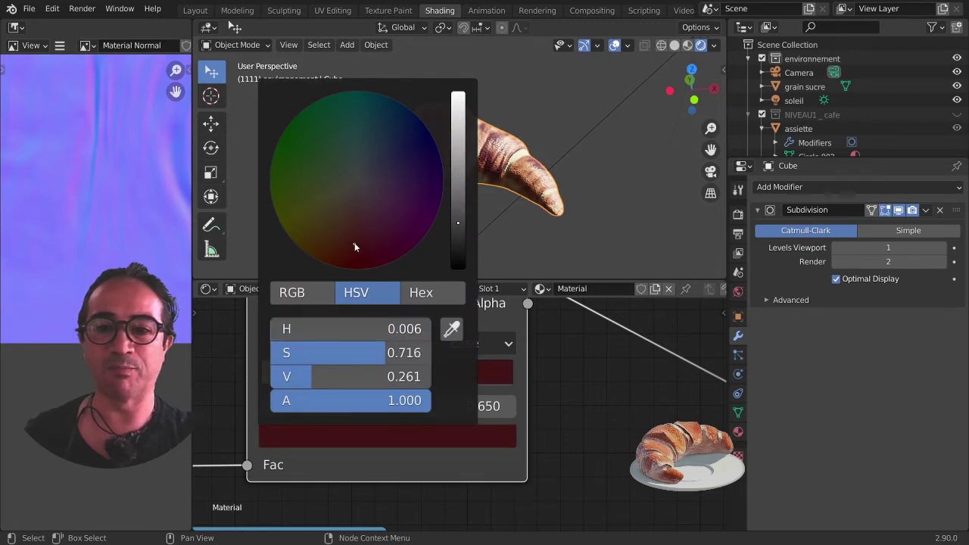
{"action": "mouse_move", "coordinate": [354, 243]}
{"action": "middle_mouse_down"}
{"action": "mouse_move", "coordinate": [437, 182]}
{"action": "mouse_move", "coordinate": [371, 389]}
{"action": "middle_mouse_up"}
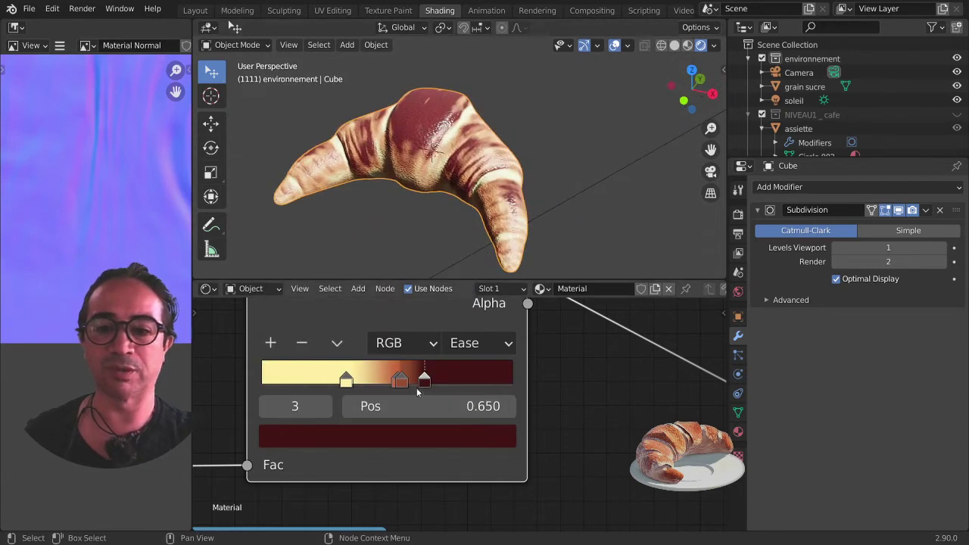
{"action": "left_click_drag", "start_coordinate": [402, 386], "coordinate": [448, 380]}
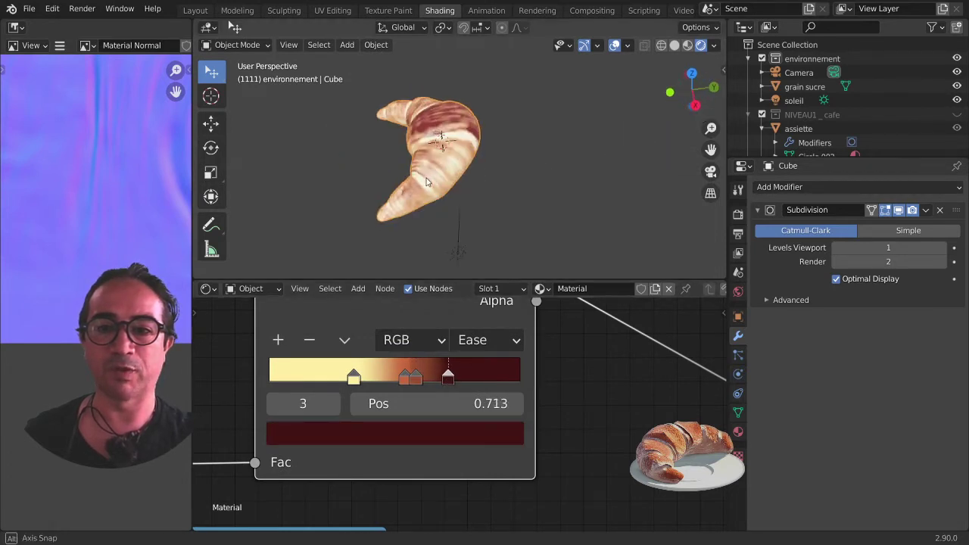
Step: Move the grayscale color ramp's black stop slightly to the left
{"action": "scroll", "coordinate": [507, 426], "scroll_direction": "down", "scroll_amount": 3}
{"action": "scroll", "coordinate": [525, 437], "scroll_direction": "down", "scroll_amount": 2}
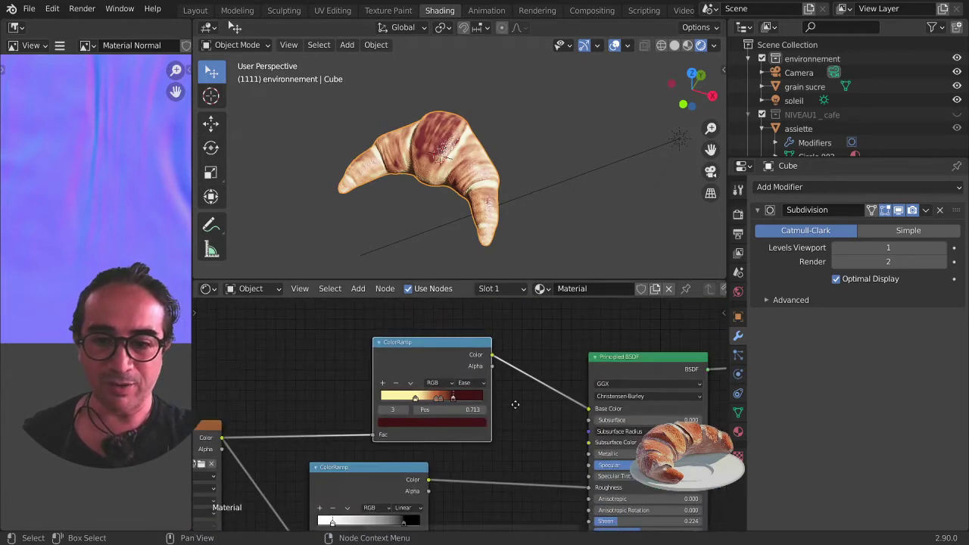
{"action": "scroll", "coordinate": [400, 432], "scroll_direction": "up", "scroll_amount": 2}
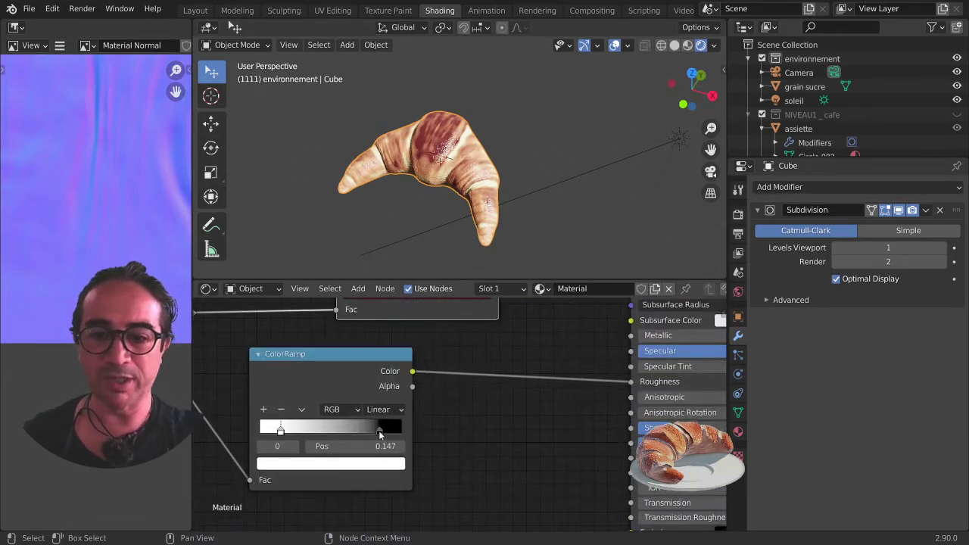
{"action": "left_click_drag", "start_coordinate": [379, 430], "coordinate": [356, 431]}
Step: Raise the Mix node's blend factor to 0.825
{"action": "middle_click_drag", "start_coordinate": [418, 482], "coordinate": [459, 380]}
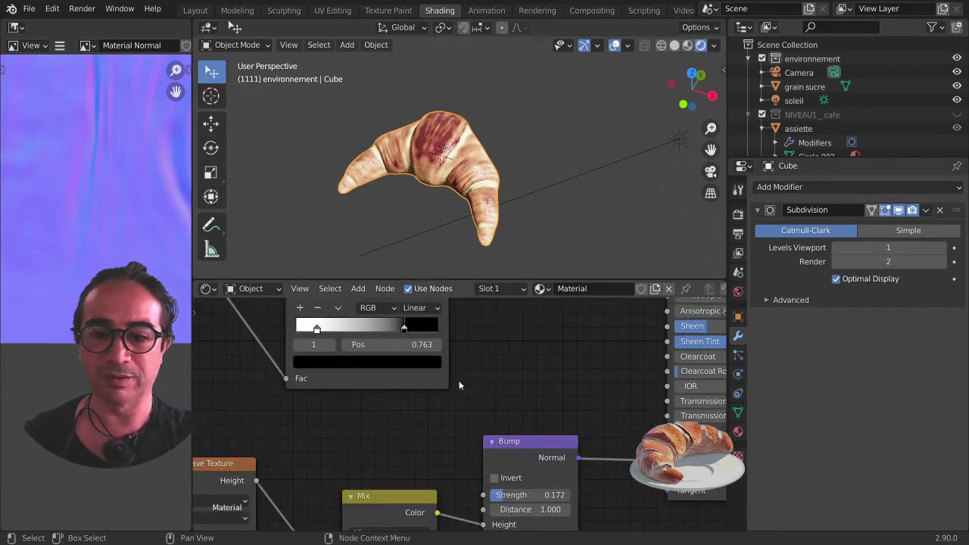
{"action": "scroll", "coordinate": [458, 460], "scroll_direction": "down", "scroll_amount": 2}
{"action": "middle_click_drag", "start_coordinate": [457, 460], "coordinate": [433, 370]}
{"action": "scroll", "coordinate": [433, 371], "scroll_direction": "up", "scroll_amount": 2}
{"action": "scroll", "coordinate": [434, 374], "scroll_direction": "up", "scroll_amount": 2}
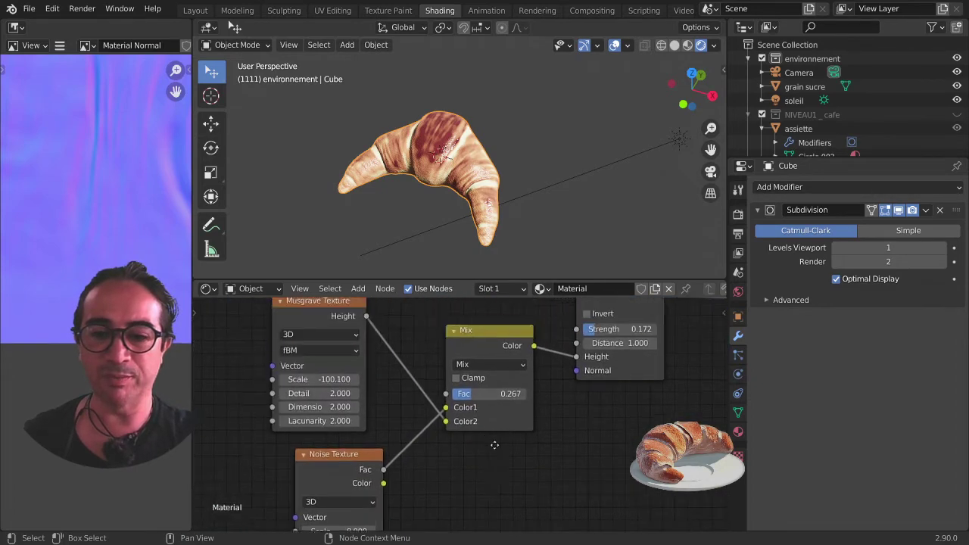
{"action": "scroll", "coordinate": [459, 225], "scroll_direction": "up", "scroll_amount": 3}
{"action": "middle_click_drag", "start_coordinate": [458, 225], "coordinate": [500, 227]}
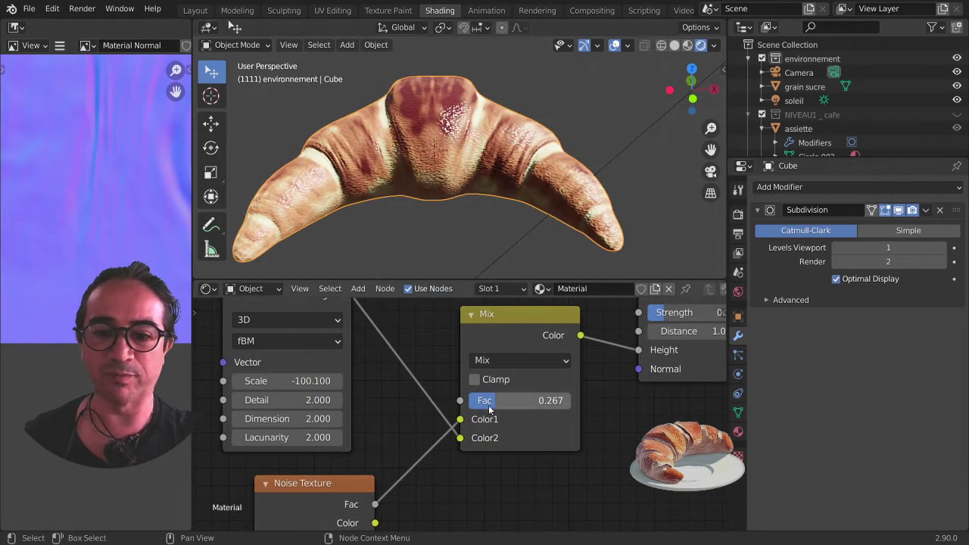
{"action": "left_click_drag", "start_coordinate": [499, 408], "coordinate": [528, 399]}
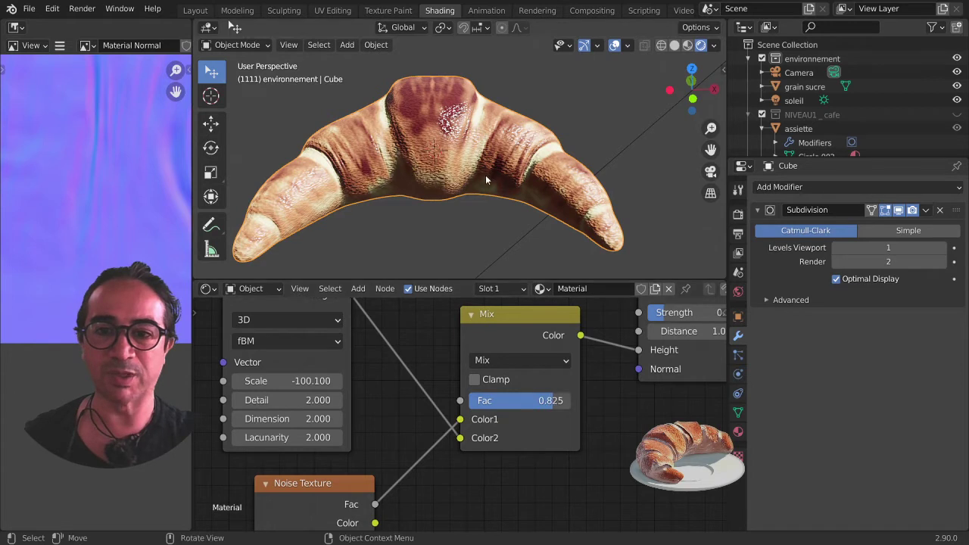
{"action": "middle_click_drag", "start_coordinate": [315, 438], "coordinate": [362, 437]}
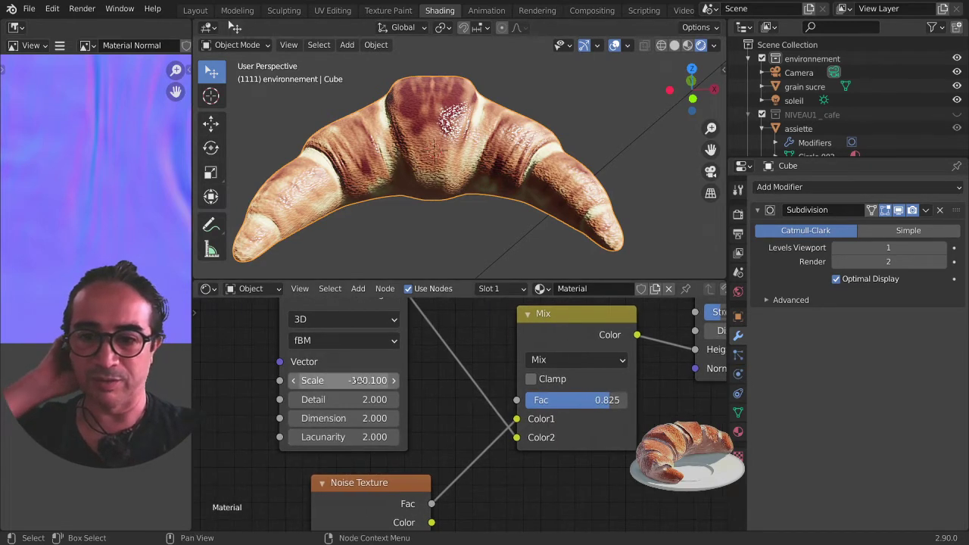
Step: Set the Musgrave Texture to Scale -136.8, Detail 4.4 and Lacunarity 4.3
{"action": "middle_click_drag", "start_coordinate": [357, 382], "coordinate": [370, 449]}
{"action": "mouse_move", "coordinate": [370, 430]}
{"action": "left_mouse_down"}
{"action": "mouse_move", "coordinate": [283, 429]}
{"action": "mouse_move", "coordinate": [376, 429]}
{"action": "mouse_move", "coordinate": [333, 429]}
{"action": "left_mouse_up"}
{"action": "middle_click_drag", "start_coordinate": [362, 467], "coordinate": [363, 412]}
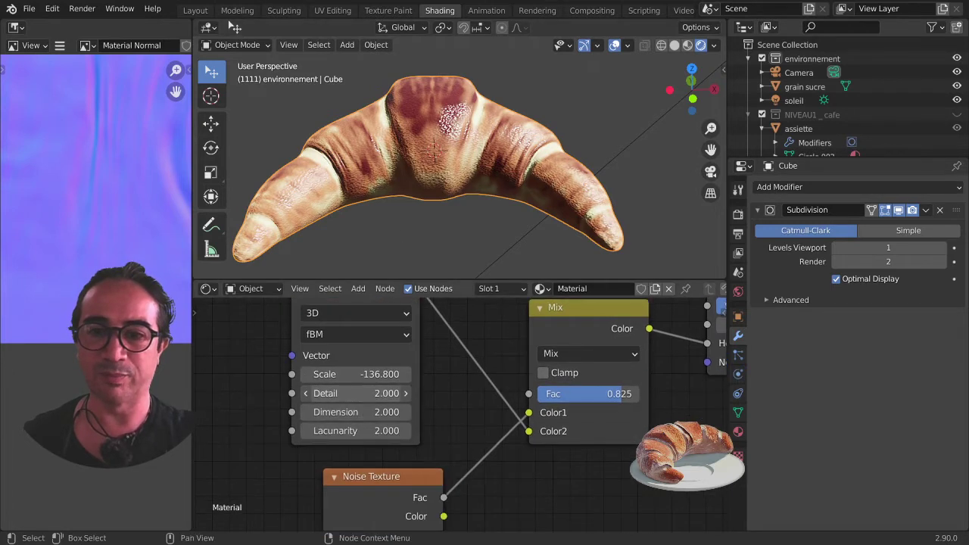
{"action": "left_click_drag", "start_coordinate": [356, 393], "coordinate": [363, 393]}
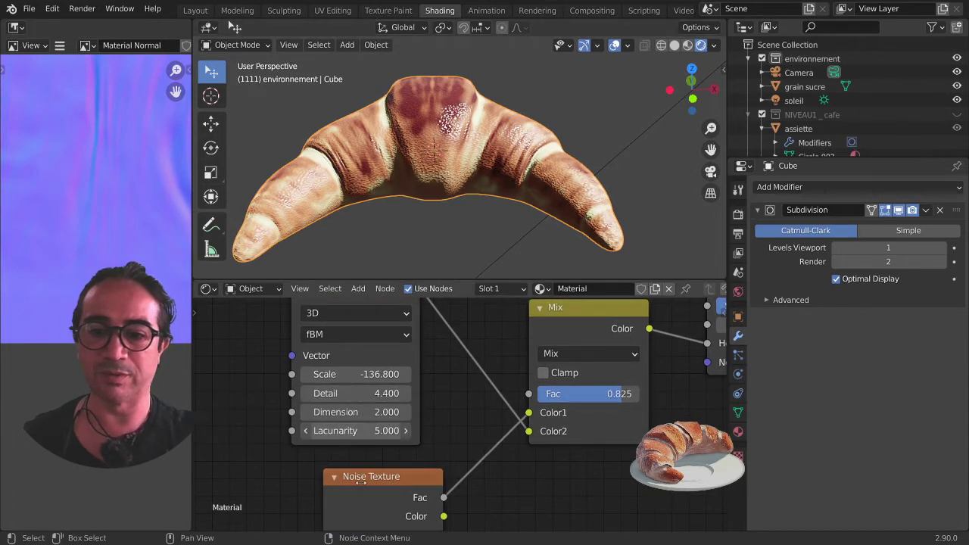
{"action": "left_click_drag", "start_coordinate": [356, 430], "coordinate": [333, 430]}
{"action": "scroll", "coordinate": [402, 446], "scroll_direction": "down", "scroll_amount": 4, "text": "shift"}
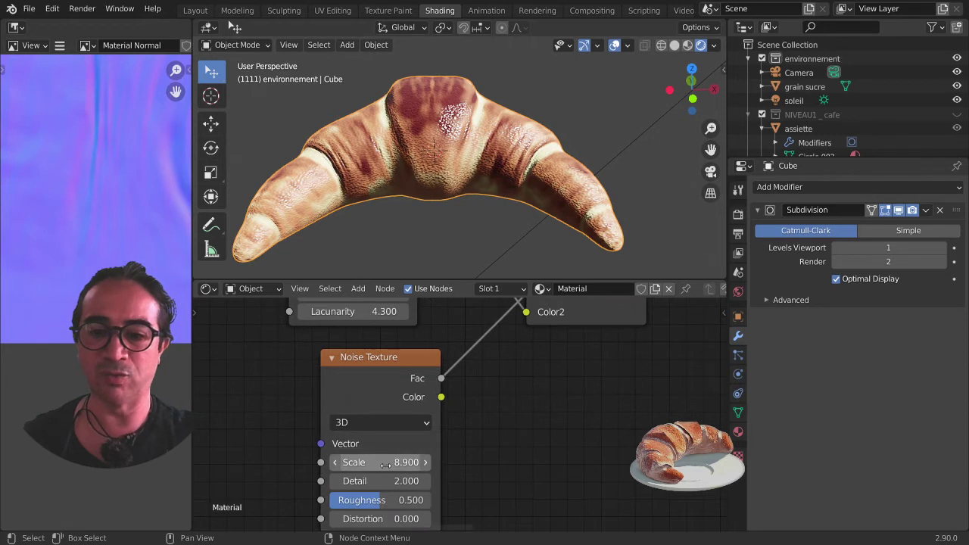
Step: Lower the Mix node's blend factor
{"action": "left_click_drag", "start_coordinate": [385, 466], "coordinate": [386, 466]}
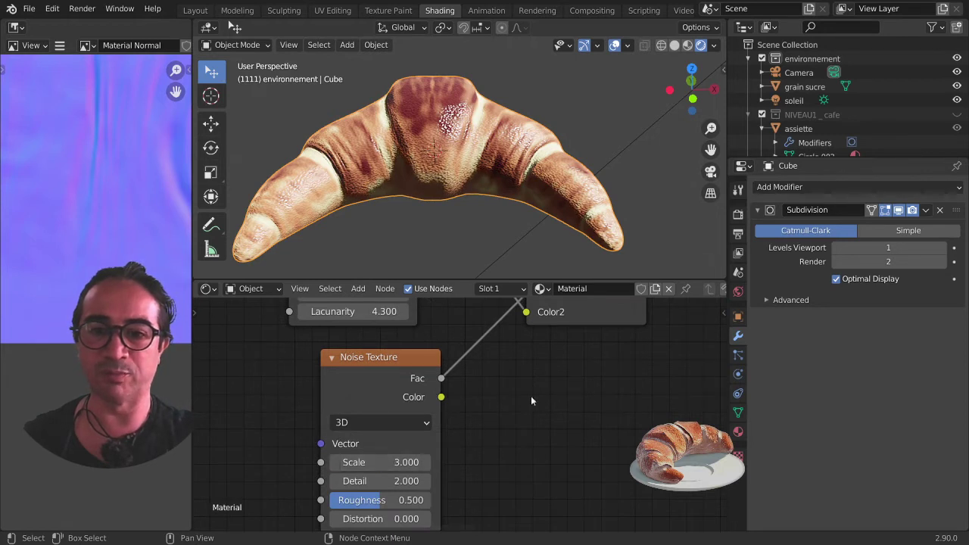
{"action": "middle_click_drag", "start_coordinate": [530, 401], "coordinate": [473, 444]}
{"action": "mouse_move", "coordinate": [536, 336]}
{"action": "left_mouse_down"}
{"action": "mouse_move", "coordinate": [486, 336]}
{"action": "mouse_move", "coordinate": [509, 336]}
{"action": "left_mouse_up"}
Step: Set the Noise Texture to Scale -24.6, Detail 0, Roughness 1.0 and Distortion 3.4
{"action": "middle_click_drag", "start_coordinate": [352, 462], "coordinate": [376, 374]}
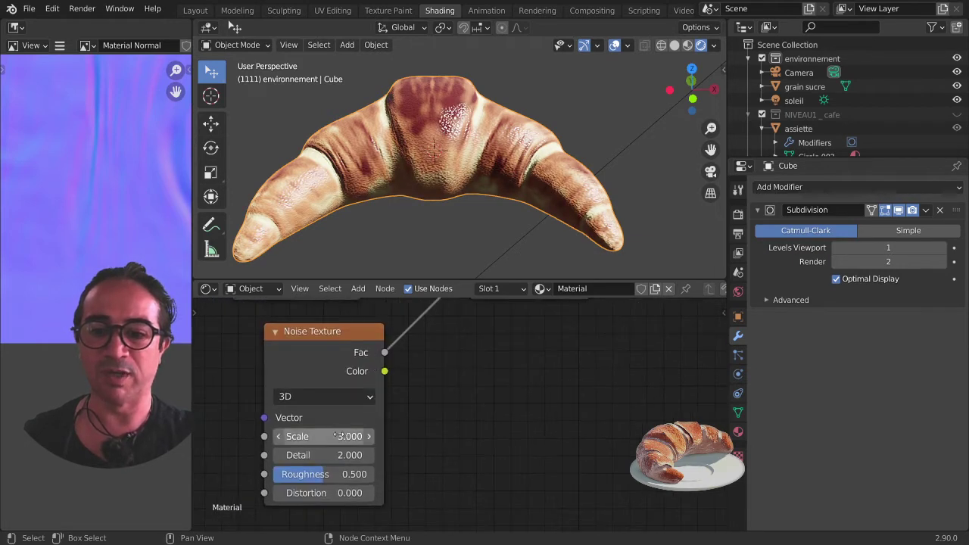
{"action": "left_click_drag", "start_coordinate": [345, 436], "coordinate": [379, 430]}
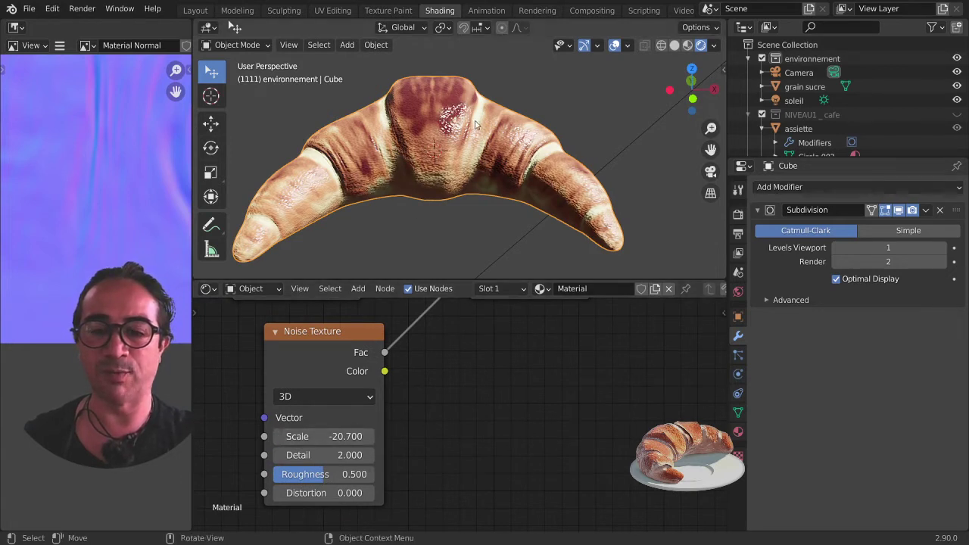
{"action": "scroll", "coordinate": [431, 166], "scroll_direction": "up", "scroll_amount": 2}
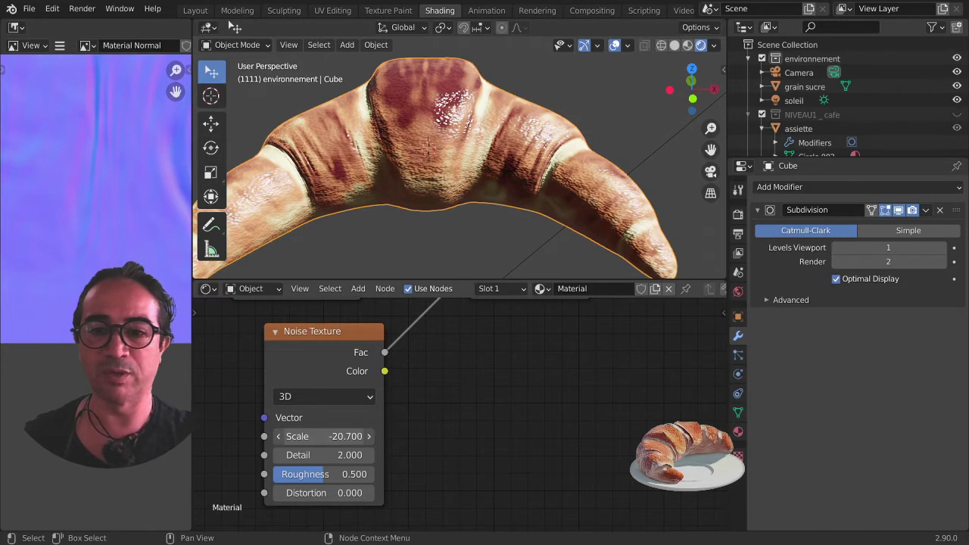
{"action": "mouse_move", "coordinate": [327, 436]}
{"action": "left_mouse_down"}
{"action": "mouse_move", "coordinate": [312, 436]}
{"action": "mouse_move", "coordinate": [333, 436]}
{"action": "mouse_move", "coordinate": [355, 455]}
{"action": "left_mouse_up"}
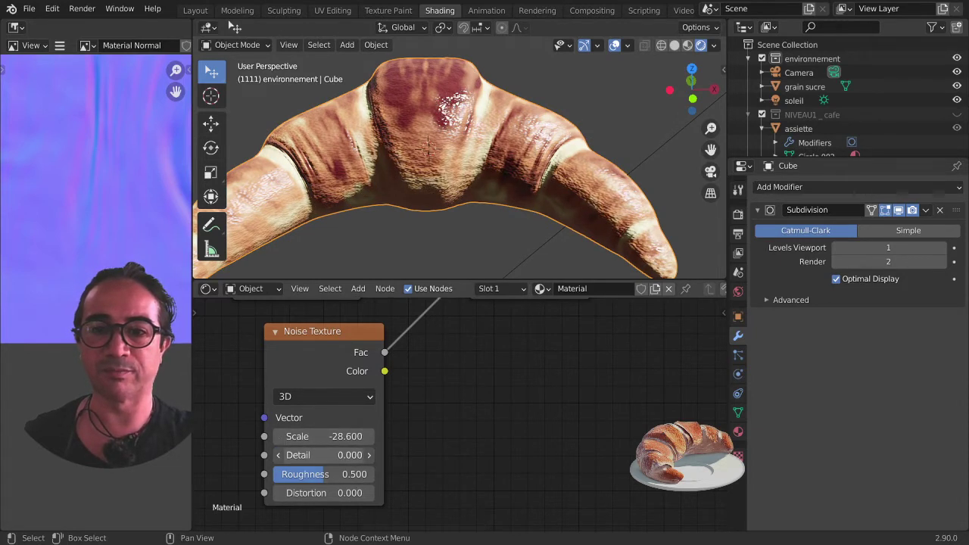
{"action": "middle_click_drag", "start_coordinate": [433, 215], "coordinate": [477, 220]}
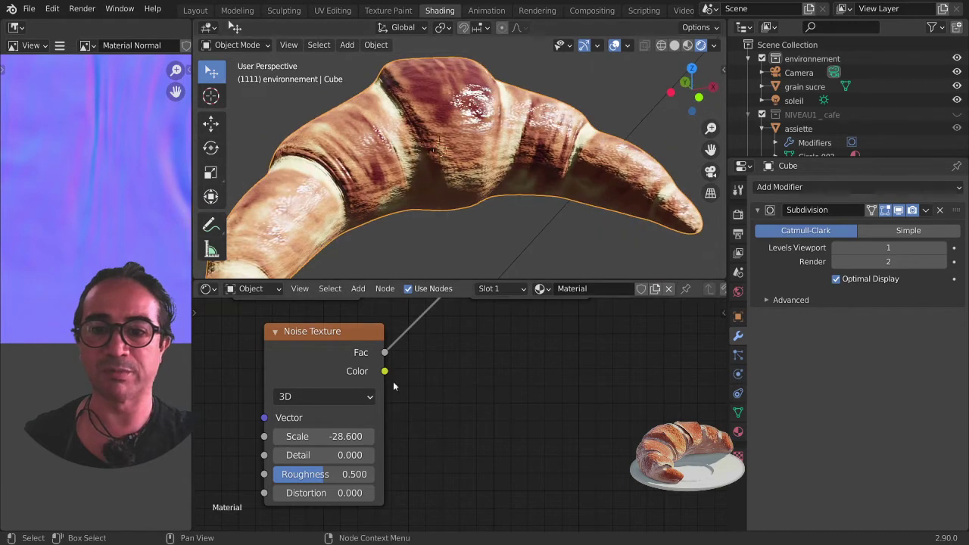
{"action": "mouse_move", "coordinate": [325, 474]}
{"action": "left_mouse_down"}
{"action": "mouse_move", "coordinate": [355, 474]}
{"action": "mouse_move", "coordinate": [393, 493]}
{"action": "left_mouse_up"}
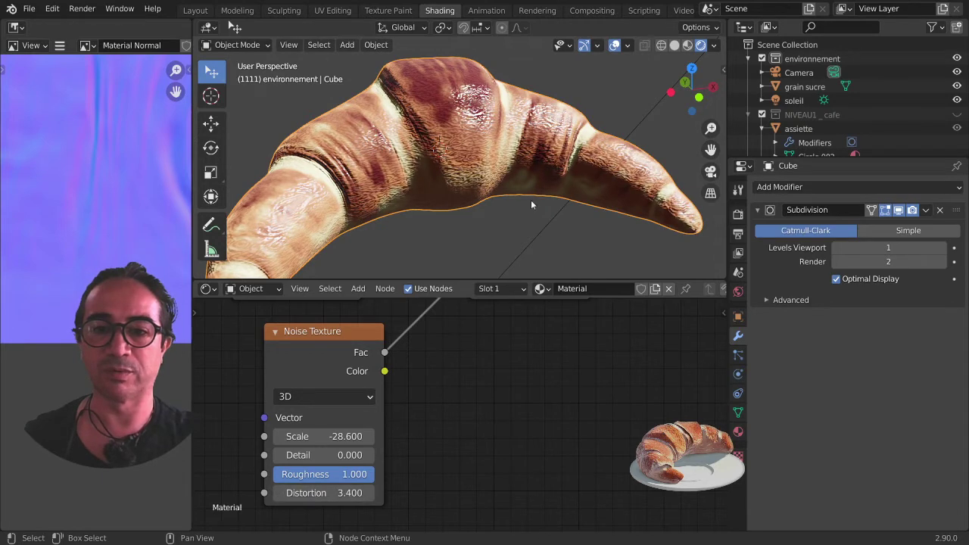
{"action": "middle_click_drag", "start_coordinate": [530, 200], "coordinate": [493, 186]}
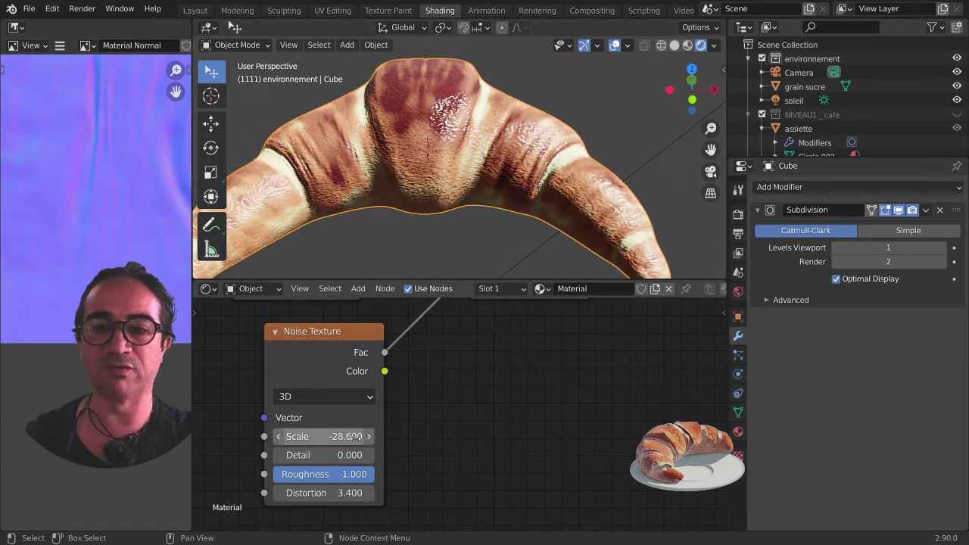
{"action": "mouse_move", "coordinate": [356, 436]}
{"action": "left_mouse_down"}
{"action": "mouse_move", "coordinate": [334, 437]}
{"action": "mouse_move", "coordinate": [345, 429]}
{"action": "mouse_move", "coordinate": [341, 349]}
{"action": "left_mouse_up"}
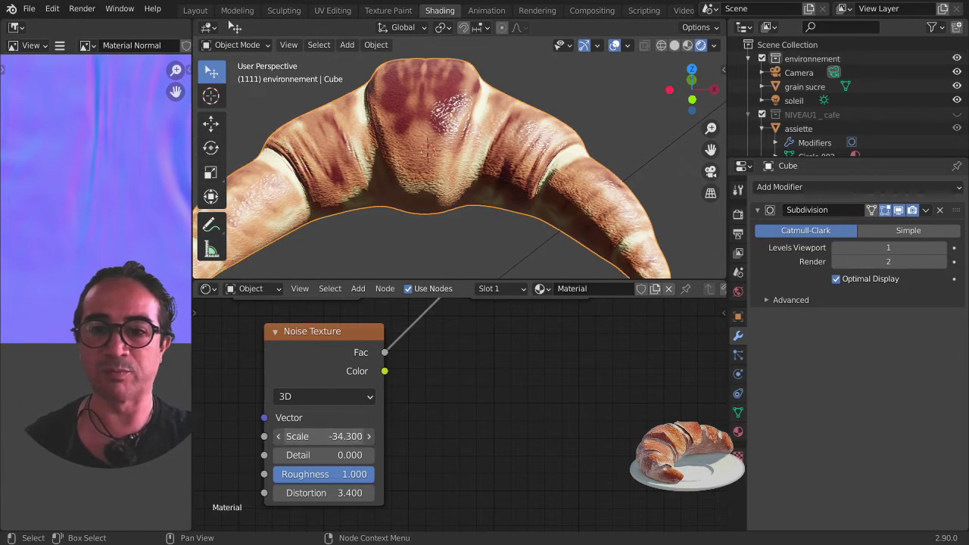
Step: Preview the Noise Texture alone on the croissant and set its scale to -16.1
{"action": "left_click", "coordinate": [340, 339], "text": "ctrl+shift"}
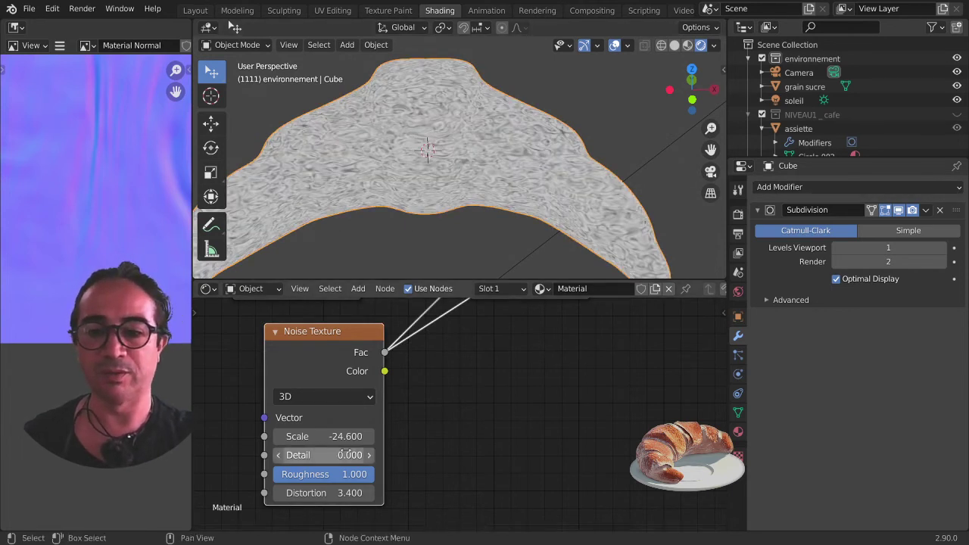
{"action": "left_click_drag", "start_coordinate": [344, 436], "coordinate": [355, 436]}
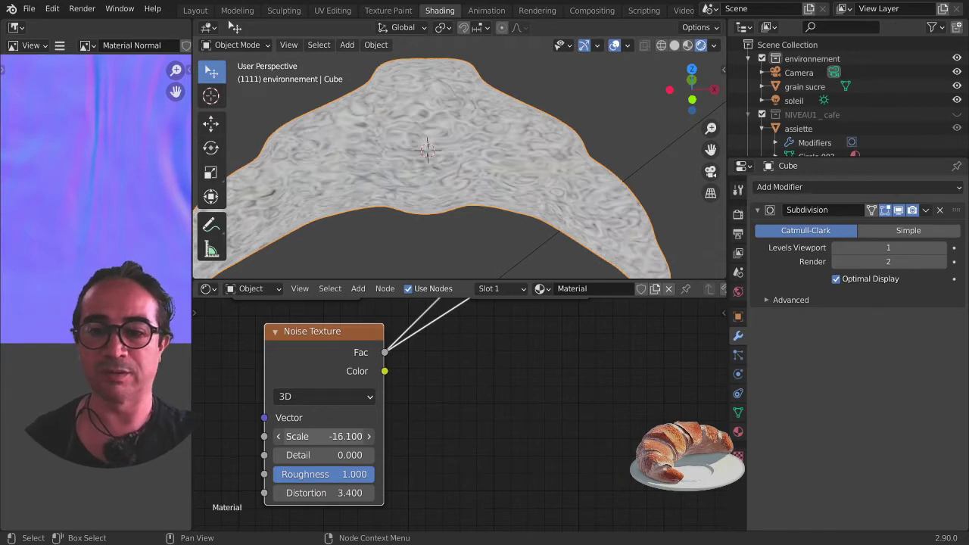
{"action": "scroll", "coordinate": [504, 417], "scroll_direction": "down", "scroll_amount": 3}
Step: Preview the Mix node's output, then the Bump node's result, on the croissant
{"action": "middle_click_drag", "start_coordinate": [459, 297], "coordinate": [409, 340]}
{"action": "left_click", "coordinate": [408, 331], "text": "ctrl+shift"}
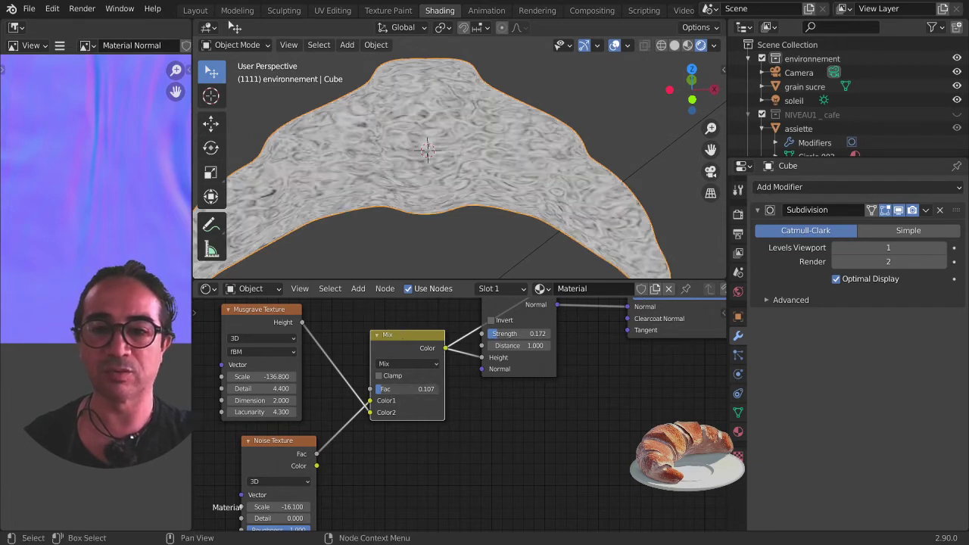
{"action": "left_click", "coordinate": [542, 367], "text": "ctrl+shift"}
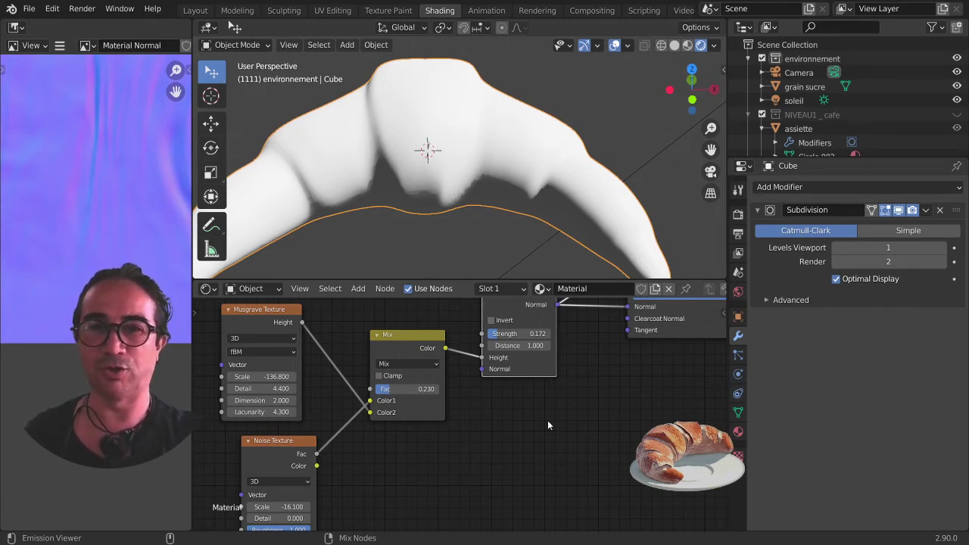
Step: Reconnect the Principled BSDF to the Material Output and orbit to inspect the new bump relief
{"action": "scroll", "coordinate": [551, 418], "scroll_direction": "up", "scroll_amount": 1}
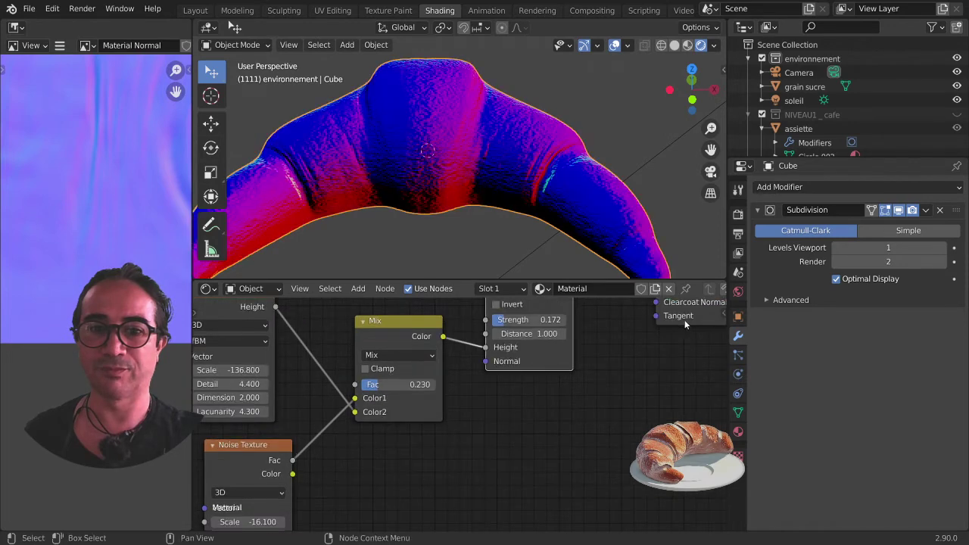
{"action": "middle_click_drag", "start_coordinate": [597, 334], "coordinate": [409, 447]}
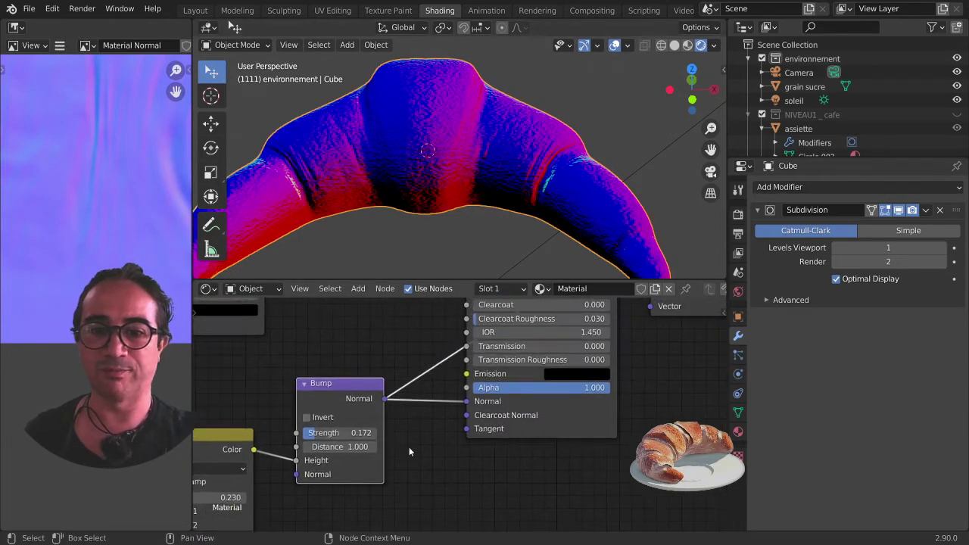
{"action": "left_click", "coordinate": [589, 427], "text": "ctrl+shift"}
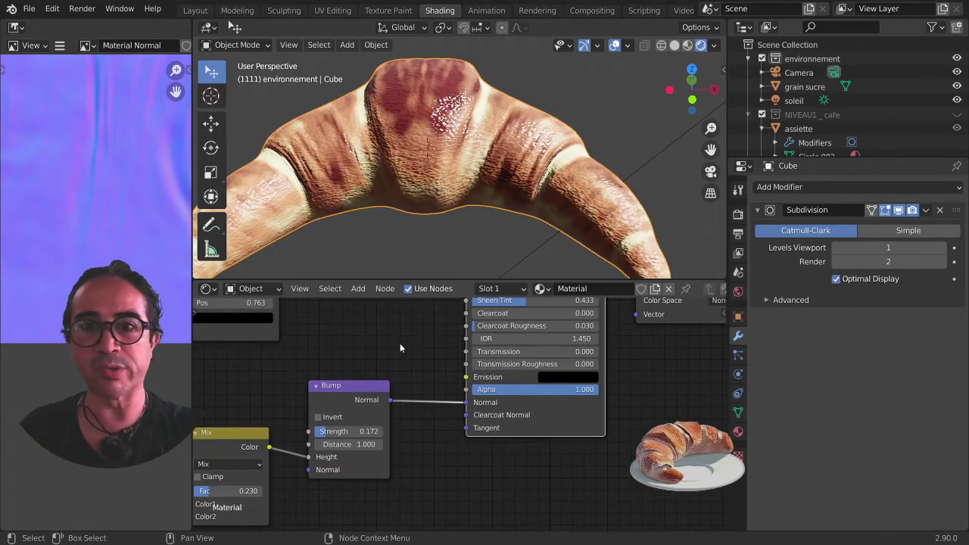
{"action": "mouse_move", "coordinate": [454, 182]}
{"action": "middle_mouse_down"}
{"action": "mouse_move", "coordinate": [483, 160]}
{"action": "mouse_move", "coordinate": [495, 167]}
{"action": "mouse_move", "coordinate": [473, 193]}
{"action": "middle_mouse_up"}
{"action": "scroll", "coordinate": [459, 396], "scroll_direction": "down", "scroll_amount": 1}
Step: Move the Material Normal image node slightly right, then bring up the list of available images
{"action": "scroll", "coordinate": [460, 396], "scroll_direction": "down", "scroll_amount": 3}
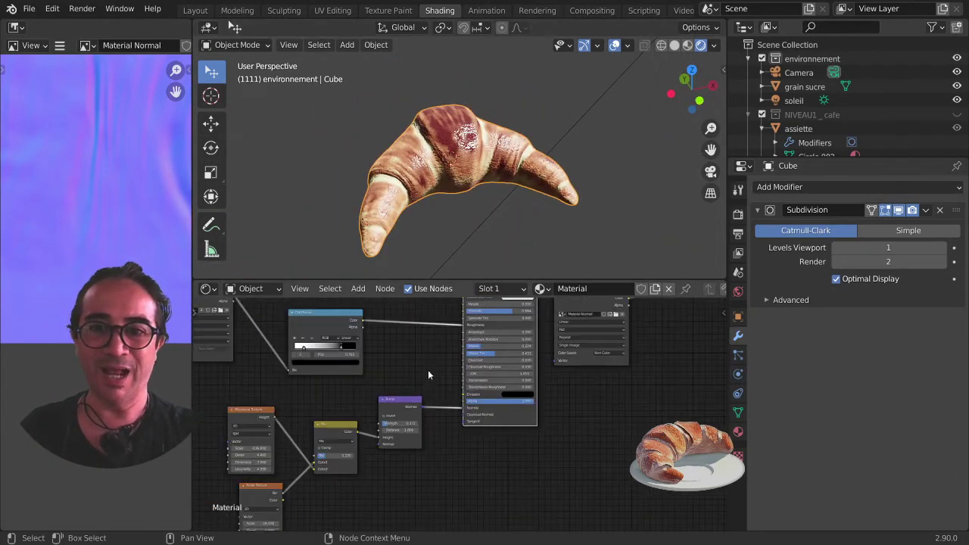
{"action": "scroll", "coordinate": [427, 369], "scroll_direction": "down", "scroll_amount": 1}
{"action": "scroll", "coordinate": [503, 367], "scroll_direction": "down", "scroll_amount": 1}
{"action": "left_click", "coordinate": [523, 348], "text": "ctrl+shift"}
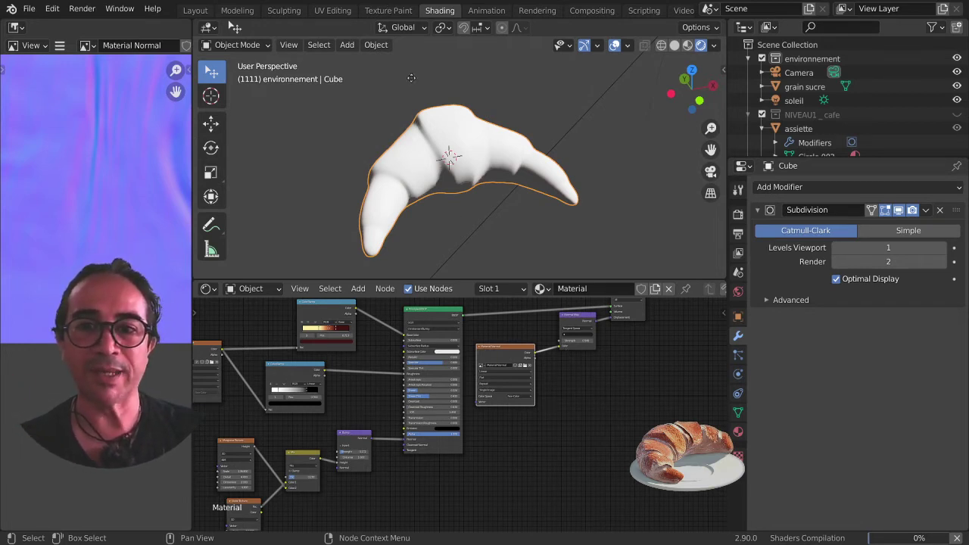
{"action": "key", "text": "g"}
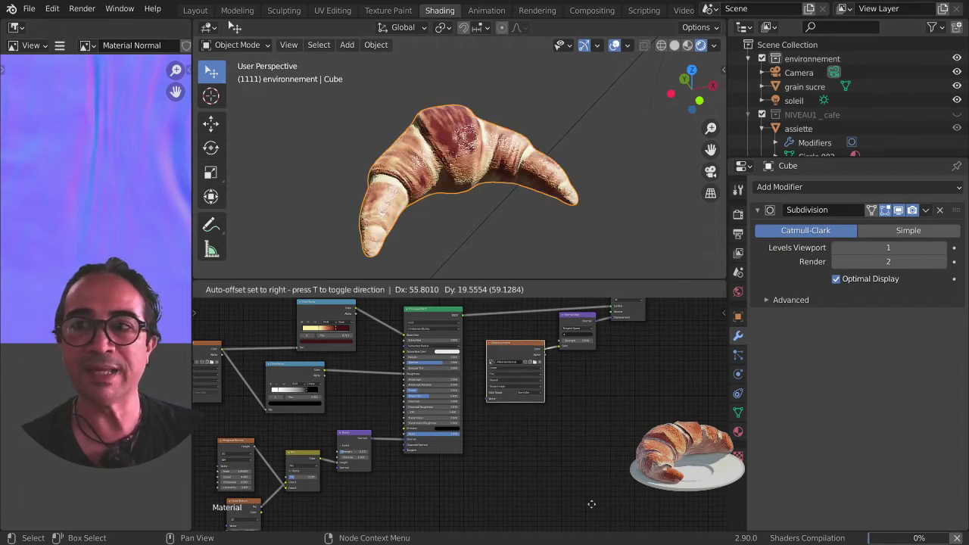
{"action": "left_click", "coordinate": [591, 504]}
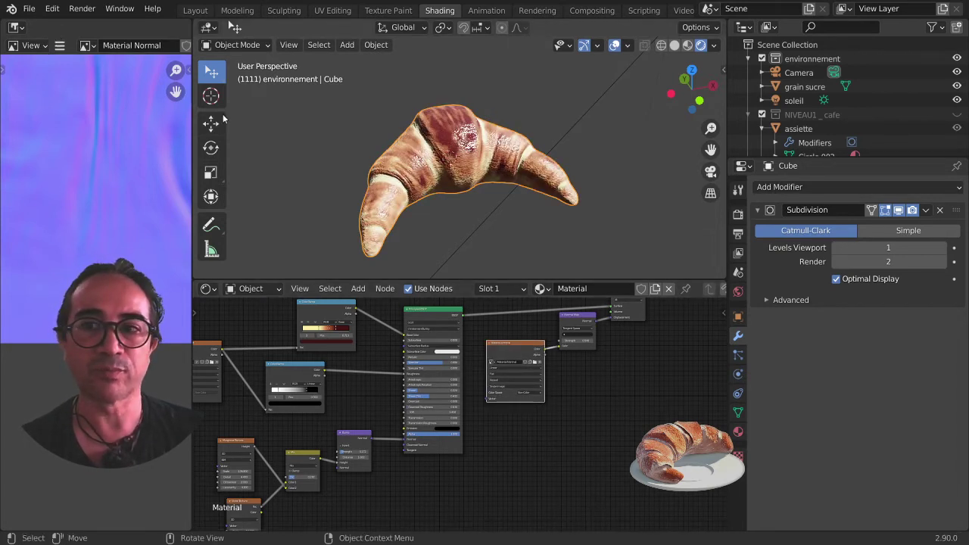
{"action": "left_click", "coordinate": [85, 45]}
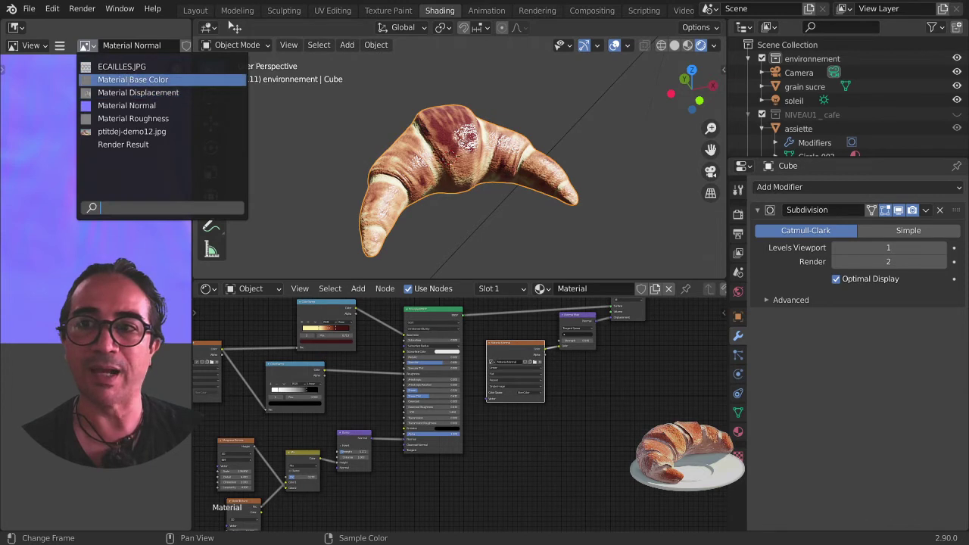
Step: Display the Material Base Color image, then switch to the Material Displacement image
{"action": "left_click", "coordinate": [128, 82]}
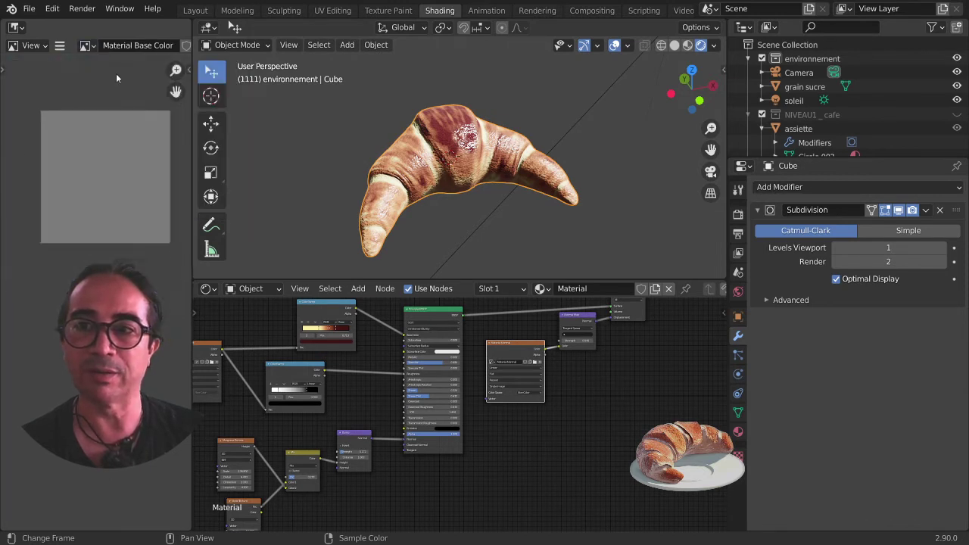
{"action": "left_click", "coordinate": [85, 46]}
{"action": "left_click", "coordinate": [128, 93]}
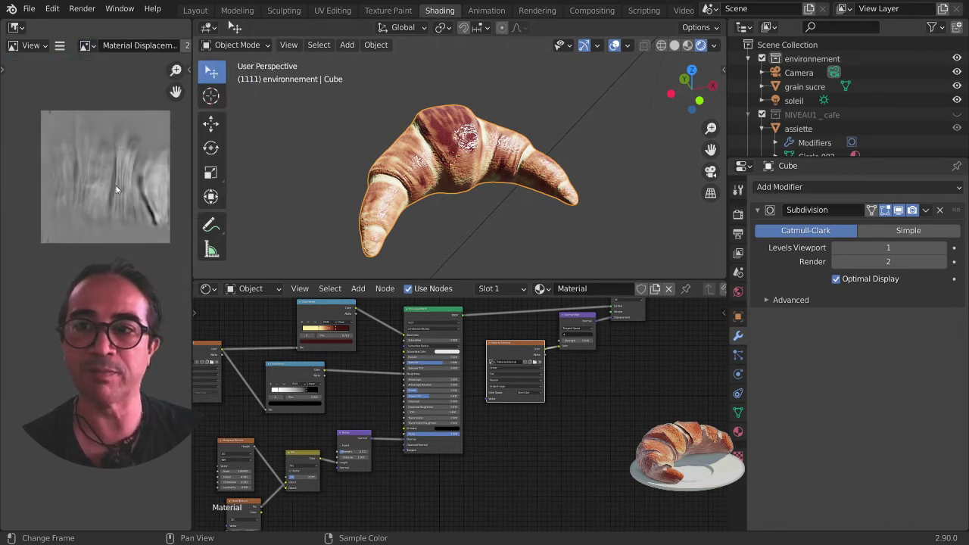
{"action": "scroll", "coordinate": [130, 190], "scroll_direction": "up", "scroll_amount": 2}
{"action": "scroll", "coordinate": [140, 164], "scroll_direction": "up", "scroll_amount": 1}
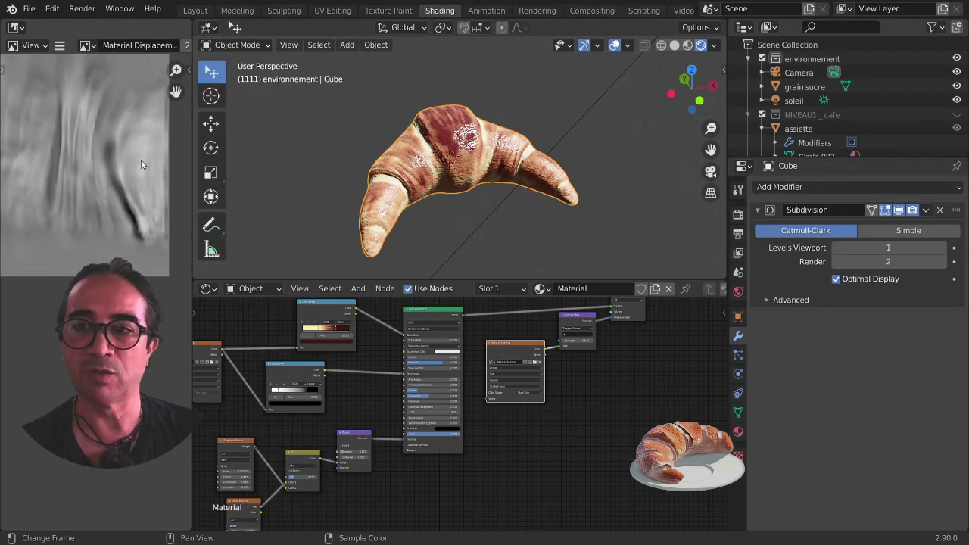
Step: Save the displacement image as Material croissantDisplacement.png and the project as tasse.blend
{"action": "left_click", "coordinate": [47, 47]}
{"action": "left_click", "coordinate": [60, 45]}
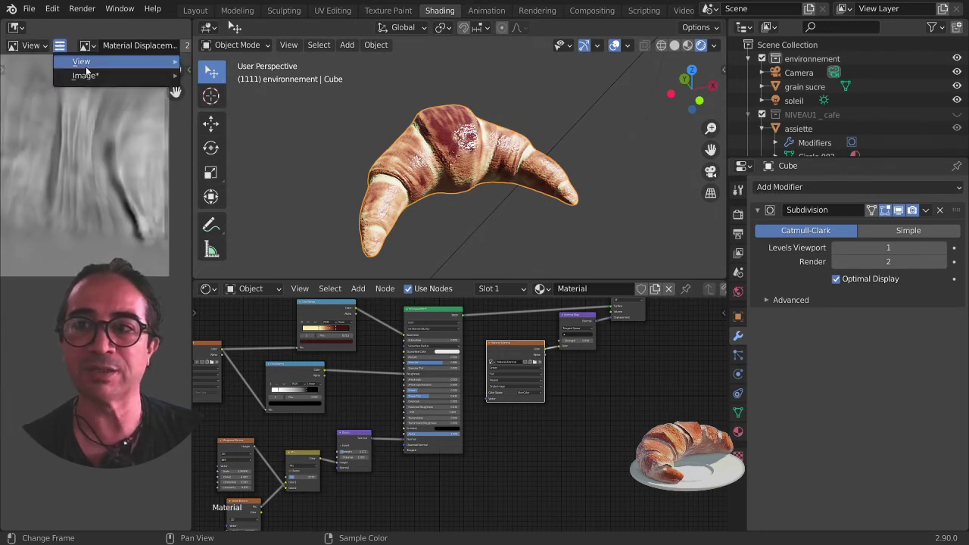
{"action": "mouse_move", "coordinate": [85, 76]}
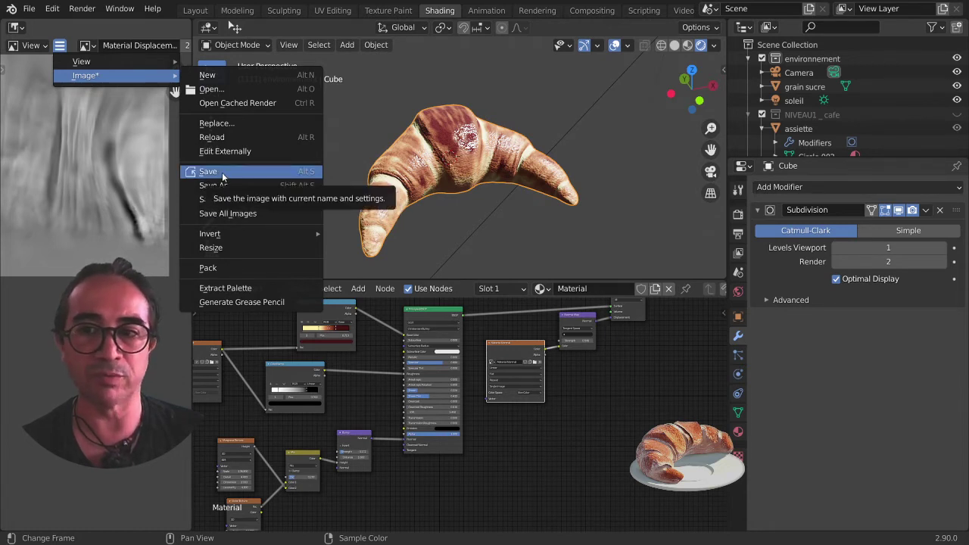
{"action": "left_click", "coordinate": [222, 172]}
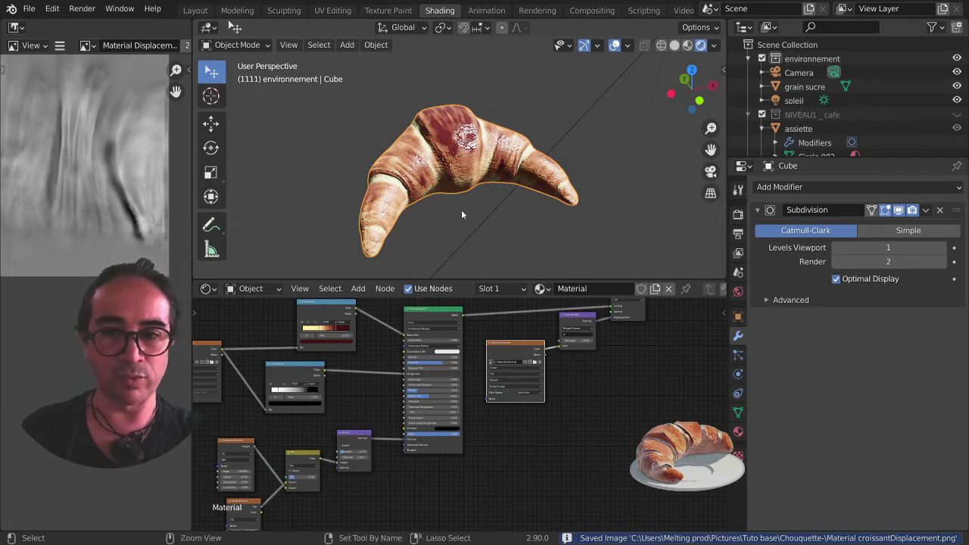
{"action": "key", "text": "ctrl+s"}
{"action": "mouse_move", "coordinate": [455, 196]}
{"action": "middle_mouse_down"}
{"action": "mouse_move", "coordinate": [474, 165]}
{"action": "mouse_move", "coordinate": [514, 146]}
{"action": "mouse_move", "coordinate": [401, 93]}
{"action": "middle_mouse_up"}
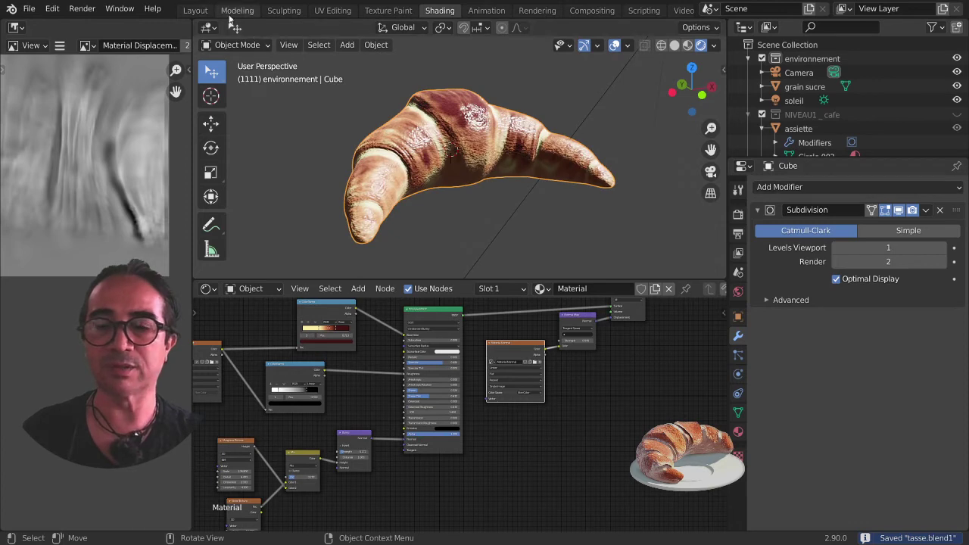
Step: In the Layout workspace, enter Edit Mode on the croissant, deselect all and use face select
{"action": "left_click", "coordinate": [195, 10]}
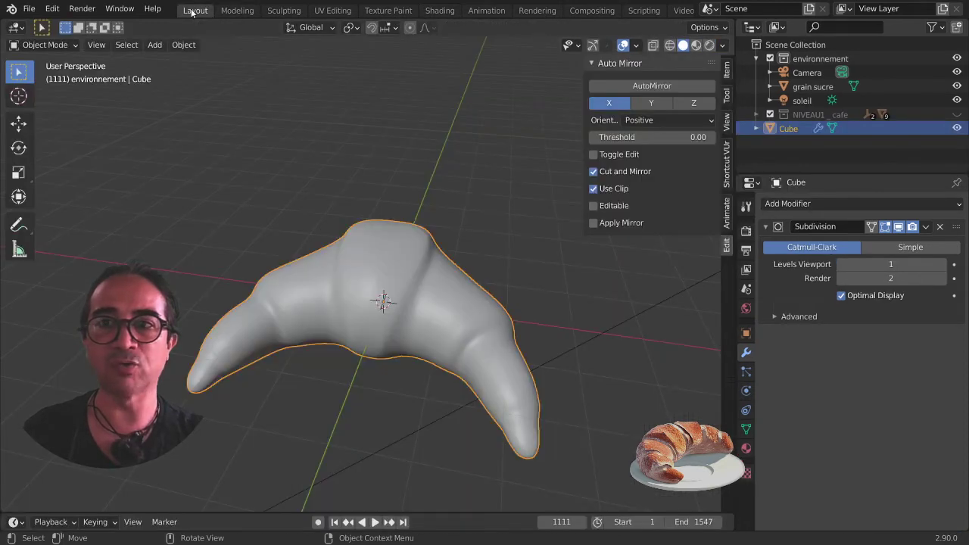
{"action": "scroll", "coordinate": [400, 358], "scroll_direction": "up", "scroll_amount": 1}
{"action": "scroll", "coordinate": [400, 358], "scroll_direction": "up", "scroll_amount": 3}
{"action": "key", "text": "Tab"}
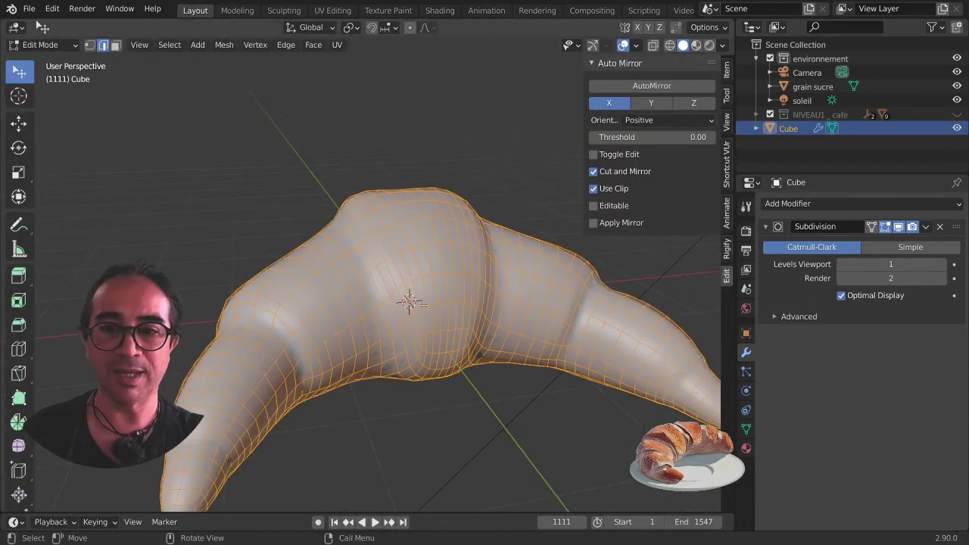
{"action": "middle_click_drag", "start_coordinate": [306, 367], "coordinate": [193, 69]}
{"action": "key", "text": "alt+a"}
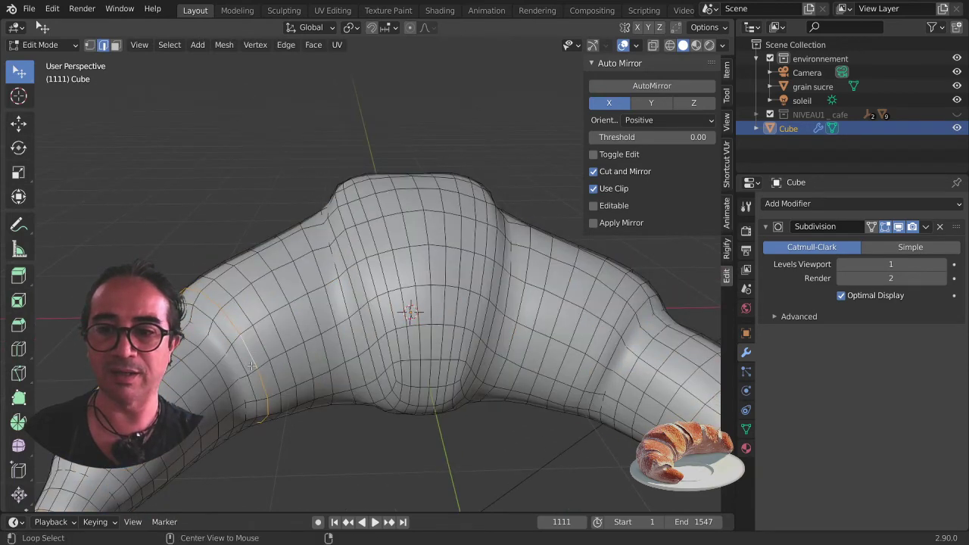
{"action": "left_click", "coordinate": [115, 44]}
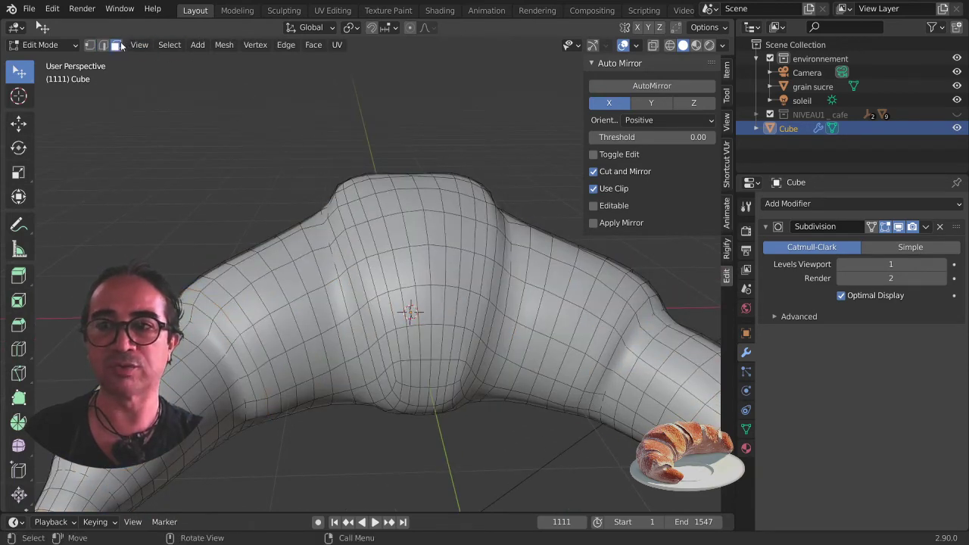
Step: Select a band of six face loops across the croissant's left section
{"action": "left_click", "coordinate": [251, 369], "text": "alt"}
{"action": "left_click", "coordinate": [272, 357], "text": "alt+shift"}
{"action": "left_click", "coordinate": [289, 351], "text": "alt+shift"}
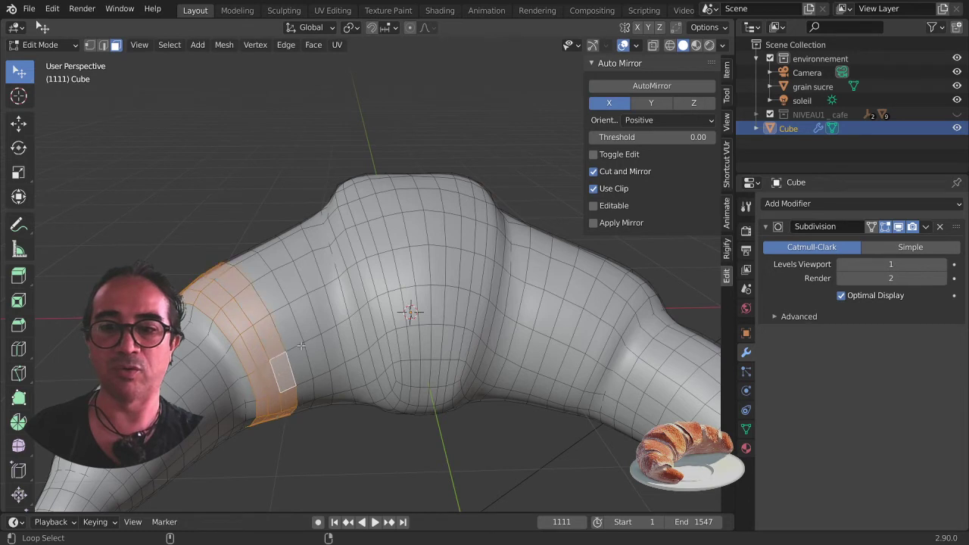
{"action": "left_click", "coordinate": [303, 342], "text": "alt+shift"}
{"action": "left_click", "coordinate": [313, 337], "text": "alt+shift"}
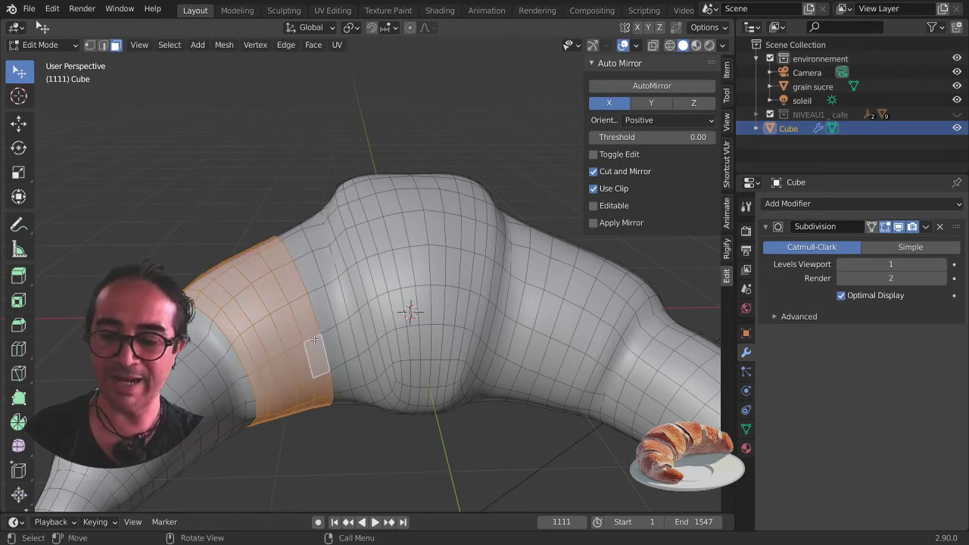
{"action": "left_click", "coordinate": [327, 328], "text": "alt+shift"}
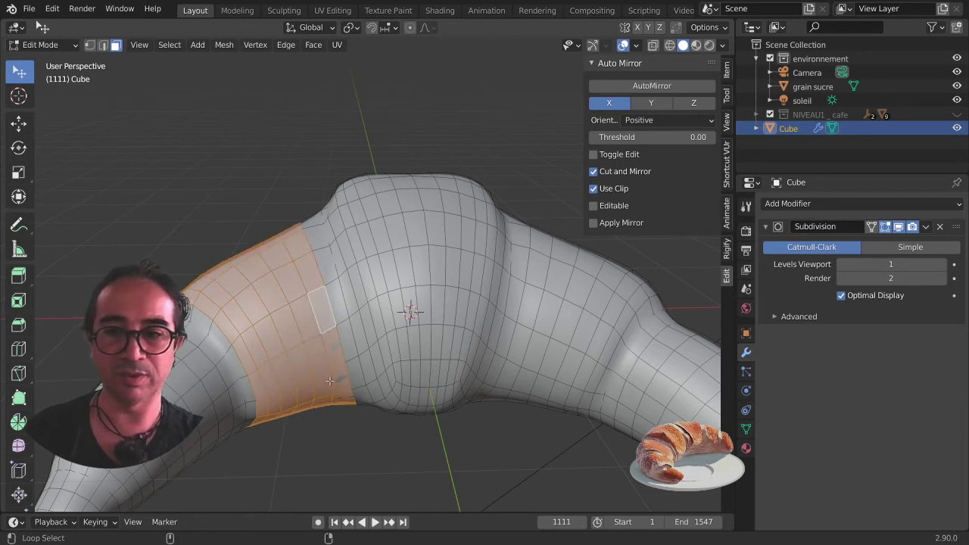
Step: Try building and trimming a face-loop band on the right section, then clear to one face
{"action": "middle_click_drag", "start_coordinate": [482, 402], "coordinate": [538, 355]}
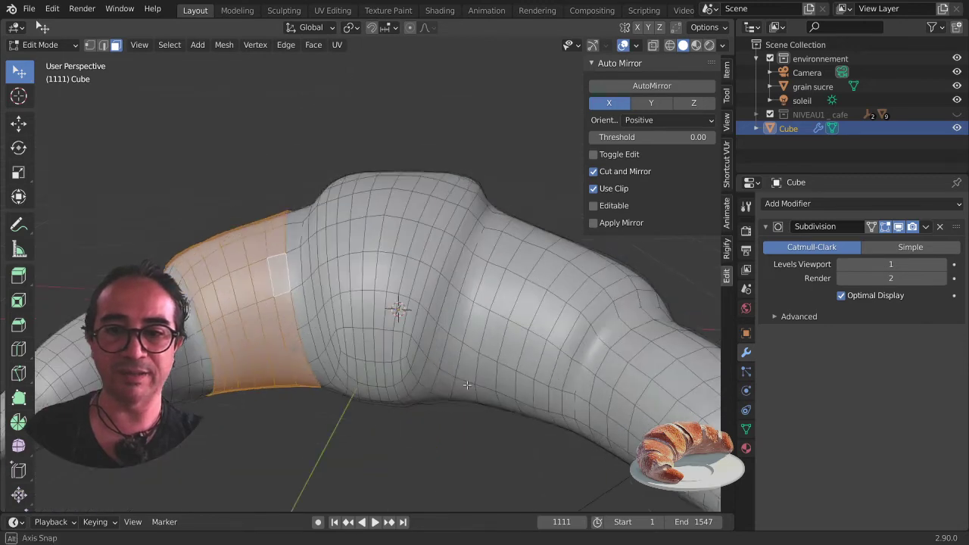
{"action": "left_click", "coordinate": [550, 343], "text": "alt+shift"}
{"action": "left_click", "coordinate": [534, 331], "text": "alt+shift"}
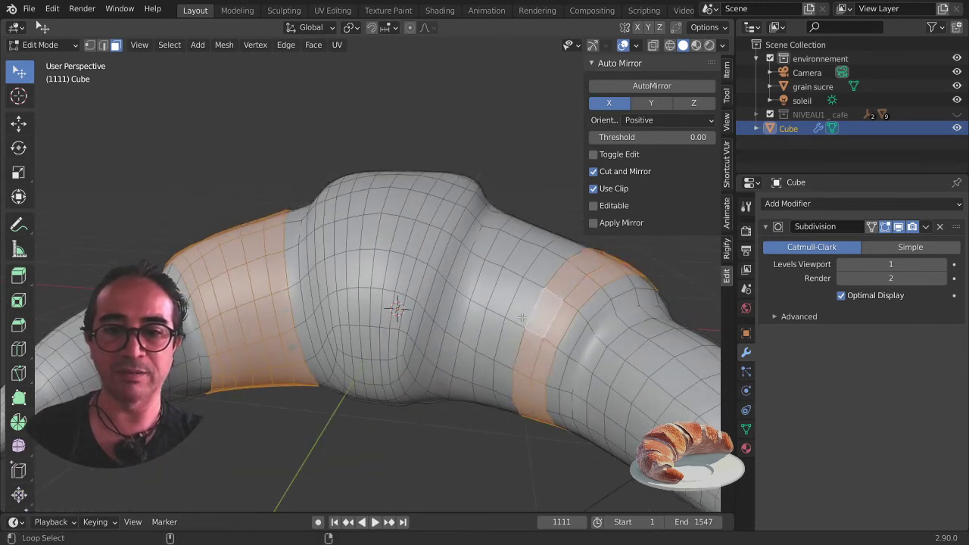
{"action": "left_click", "coordinate": [500, 315], "text": "alt+shift"}
{"action": "left_click", "coordinate": [531, 324], "text": "alt+shift"}
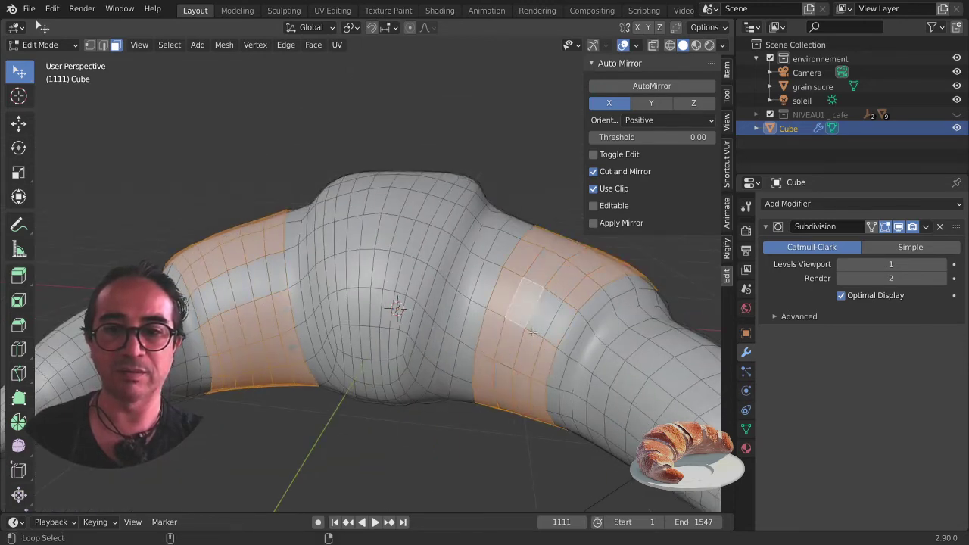
{"action": "left_click", "coordinate": [535, 333], "text": "alt+shift"}
{"action": "left_click", "coordinate": [544, 340], "text": "alt+shift"}
{"action": "left_click", "coordinate": [551, 343], "text": "alt+shift"}
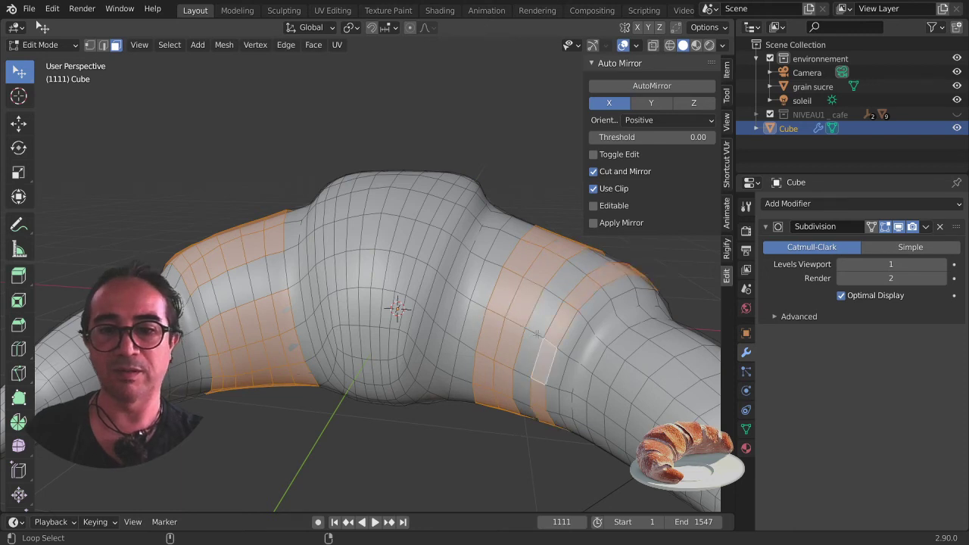
{"action": "left_click", "coordinate": [561, 342], "text": "alt+shift"}
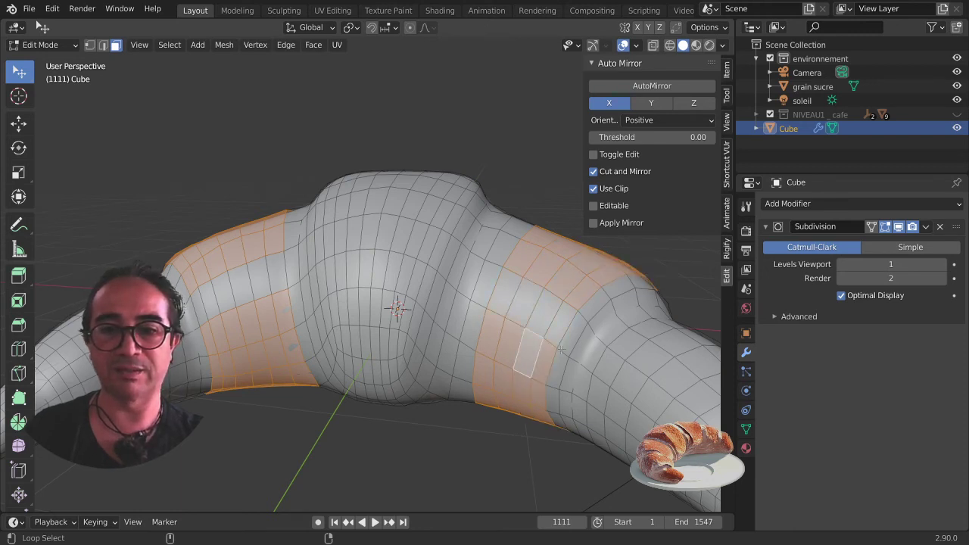
{"action": "left_click", "coordinate": [561, 349], "text": "alt+shift"}
{"action": "left_click", "coordinate": [550, 341], "text": "alt+shift"}
{"action": "left_click", "coordinate": [534, 337], "text": "alt+shift"}
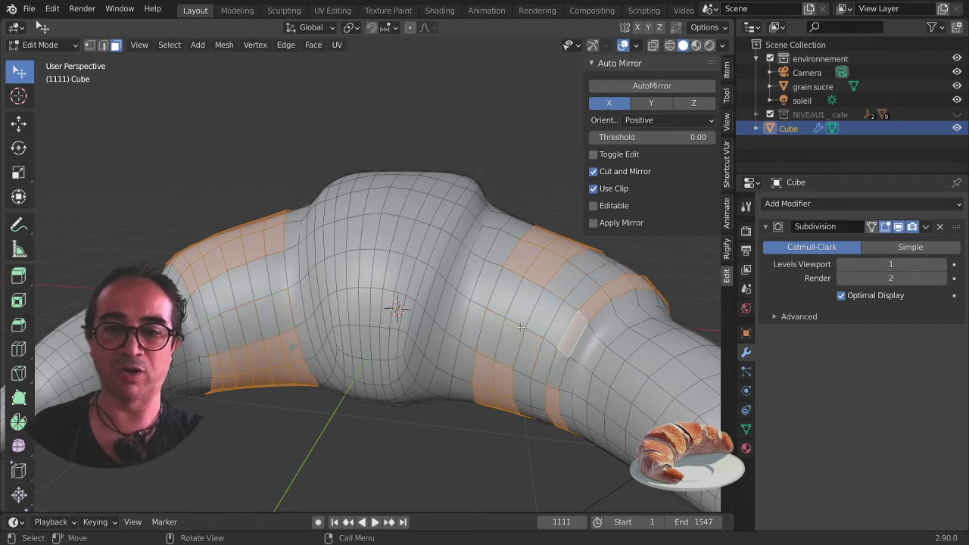
{"action": "left_click", "coordinate": [523, 307]}
Step: Select one face loop on each section and grow them into wider bands
{"action": "left_click", "coordinate": [551, 295], "text": "alt"}
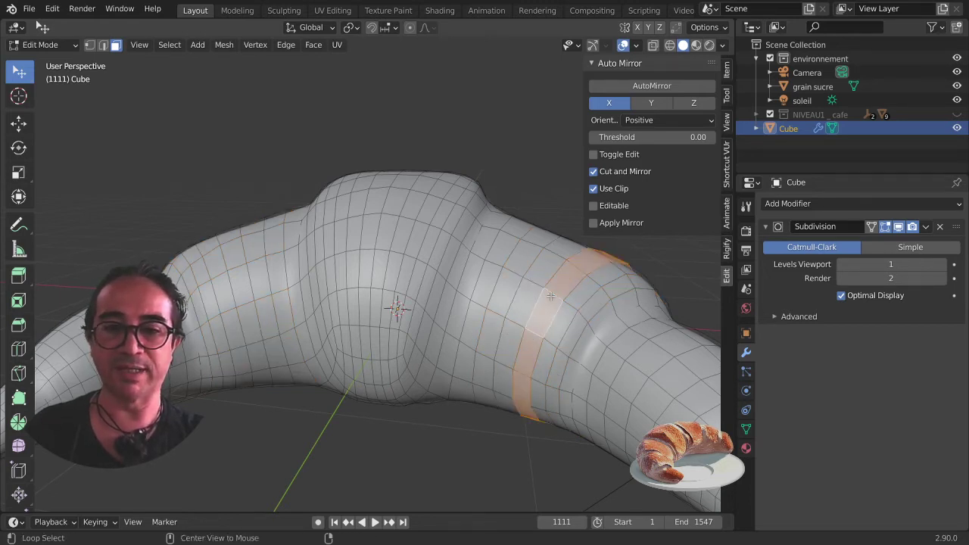
{"action": "left_click", "coordinate": [239, 267], "text": "alt+shift"}
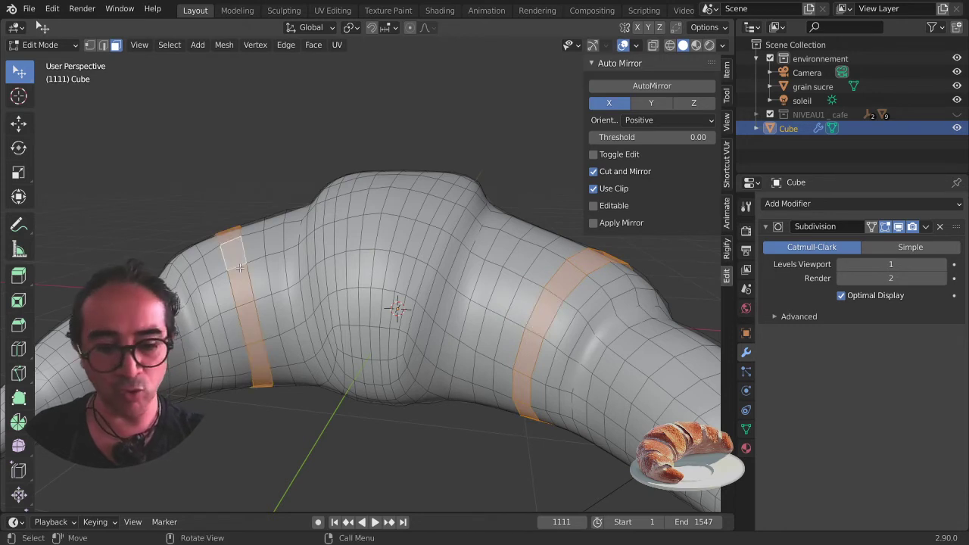
{"action": "key", "text": "ctrl+KP_Add"}
{"action": "key", "text": "ctrl+KP_Add"}
{"action": "key", "text": "ctrl+KP_Add"}
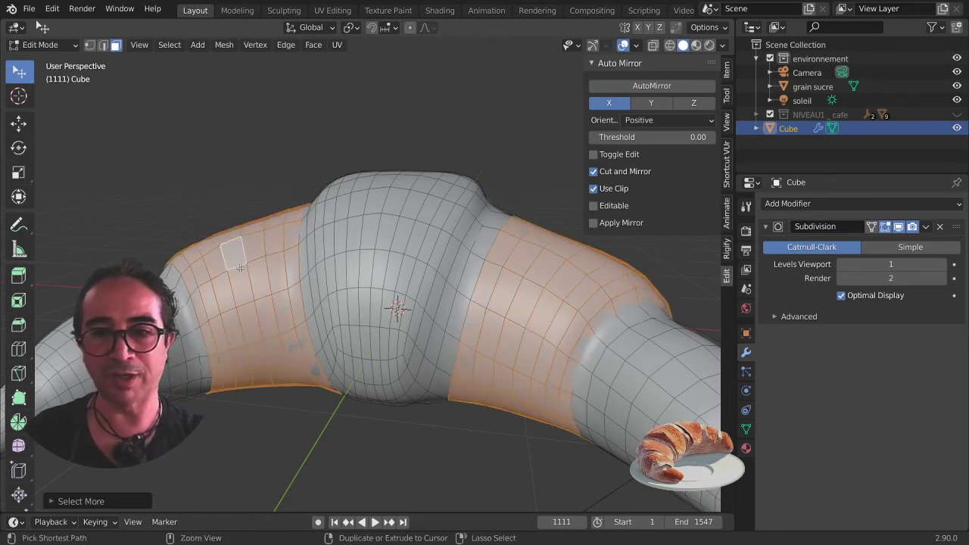
{"action": "key", "text": "ctrl+KP_Subtract"}
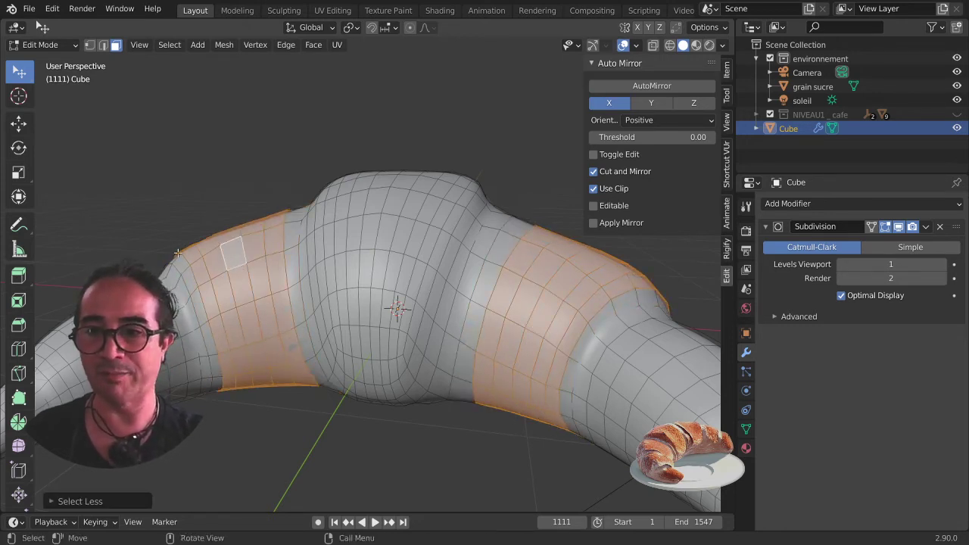
Step: Duplicate the two face bands in place and nudge them slightly
{"action": "middle_click_drag", "start_coordinate": [361, 384], "coordinate": [368, 396]}
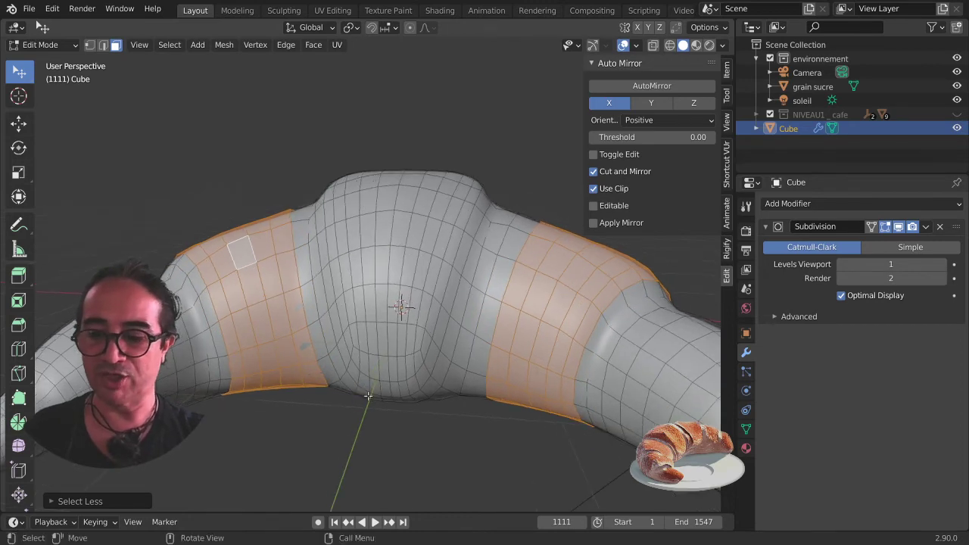
{"action": "key", "text": "shift+d"}
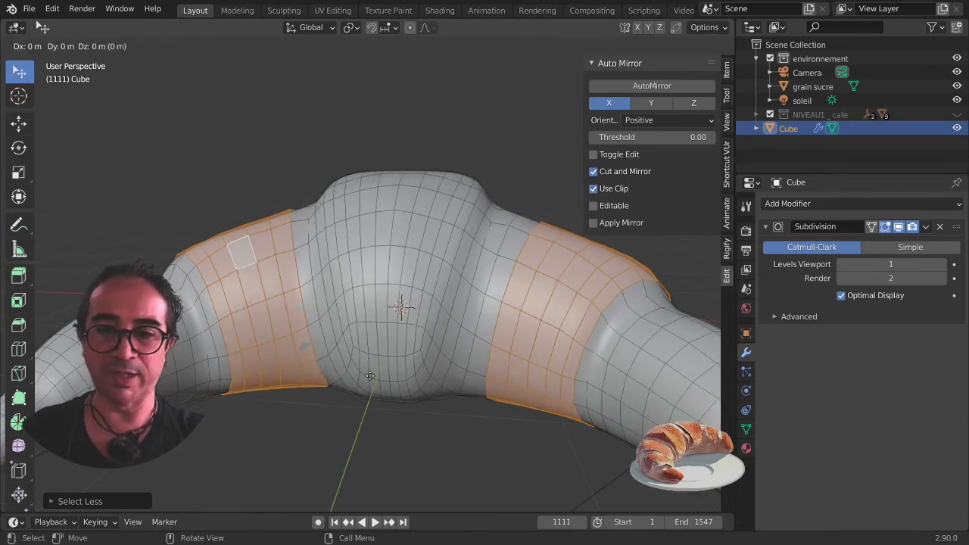
{"action": "right_click", "coordinate": [370, 312]}
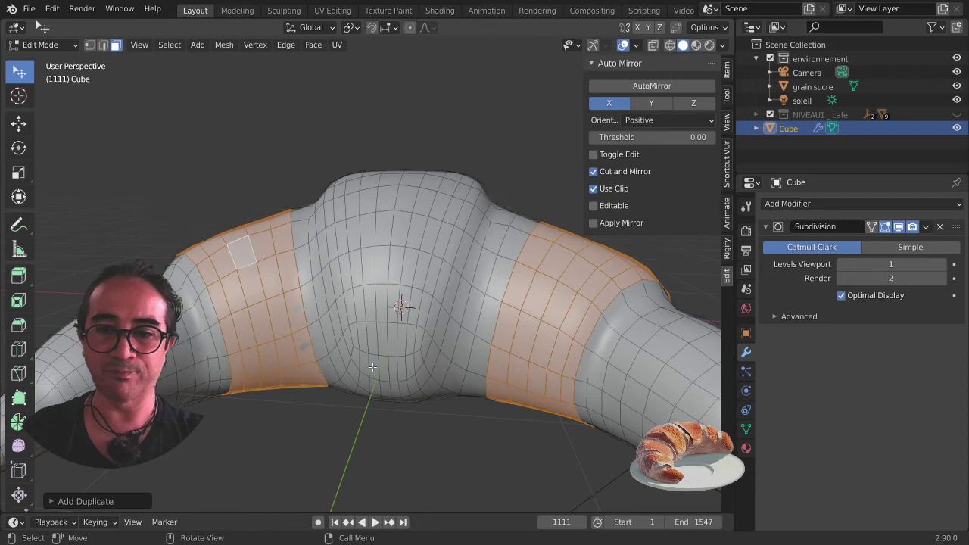
{"action": "key", "text": "g"}
{"action": "left_click", "coordinate": [399, 425]}
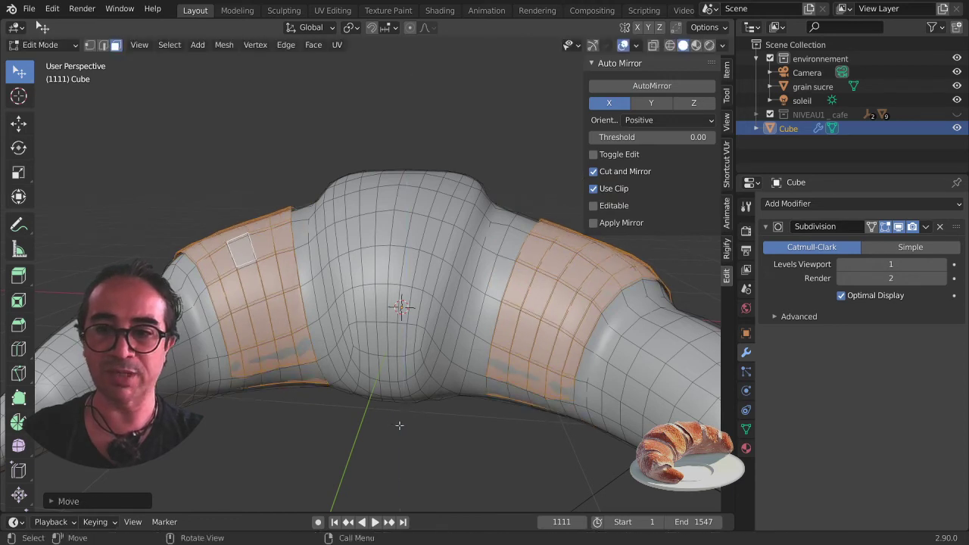
Step: Fatten the duplicated bands outward with Alt+S, then select the left band's edge loop
{"action": "key", "text": "alt+s"}
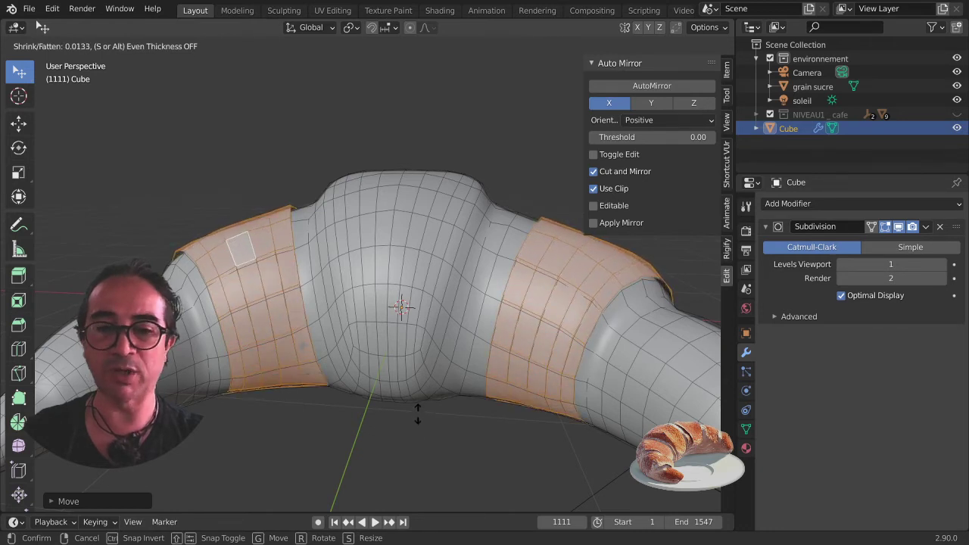
{"action": "left_click", "coordinate": [412, 398]}
{"action": "left_click", "coordinate": [104, 46]}
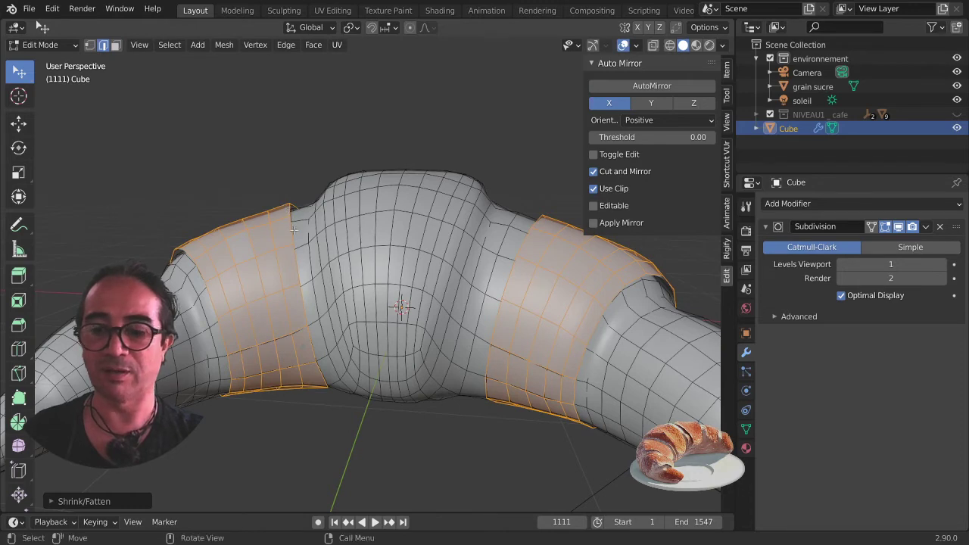
{"action": "left_click", "coordinate": [288, 209], "text": "alt"}
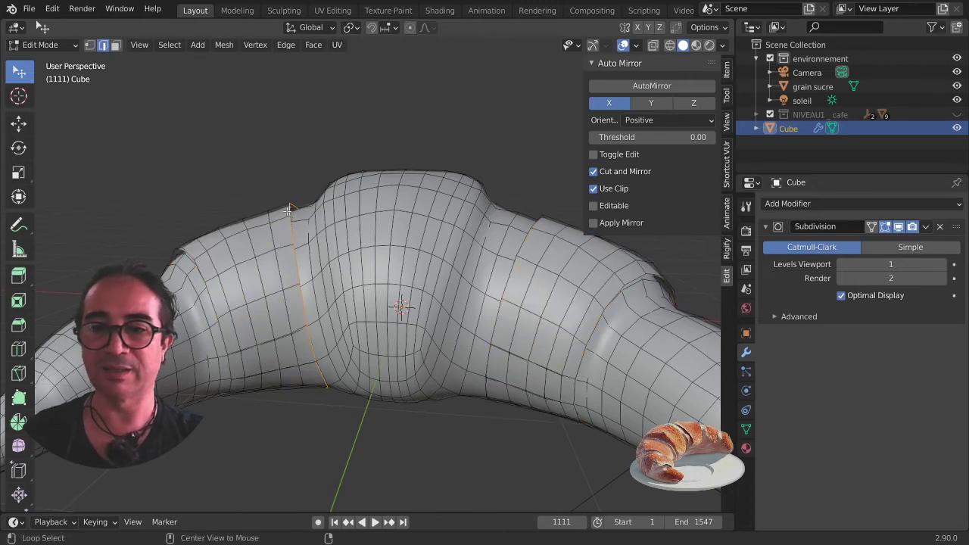
Step: Choose a proportional editing falloff and scale the selected edge loops
{"action": "mouse_move", "coordinate": [288, 209]}
{"action": "middle_mouse_down"}
{"action": "mouse_move", "coordinate": [561, 250]}
{"action": "mouse_move", "coordinate": [511, 271]}
{"action": "middle_mouse_up"}
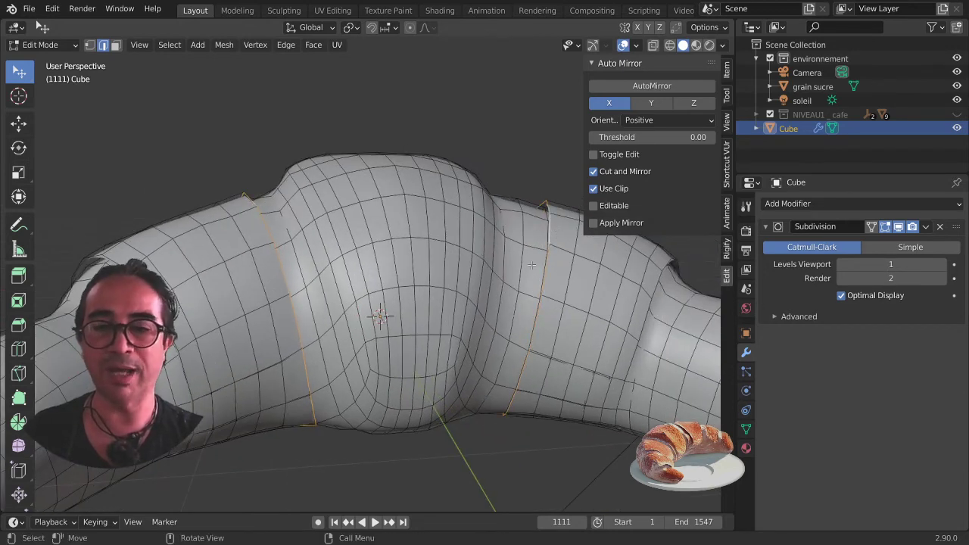
{"action": "left_click", "coordinate": [425, 28]}
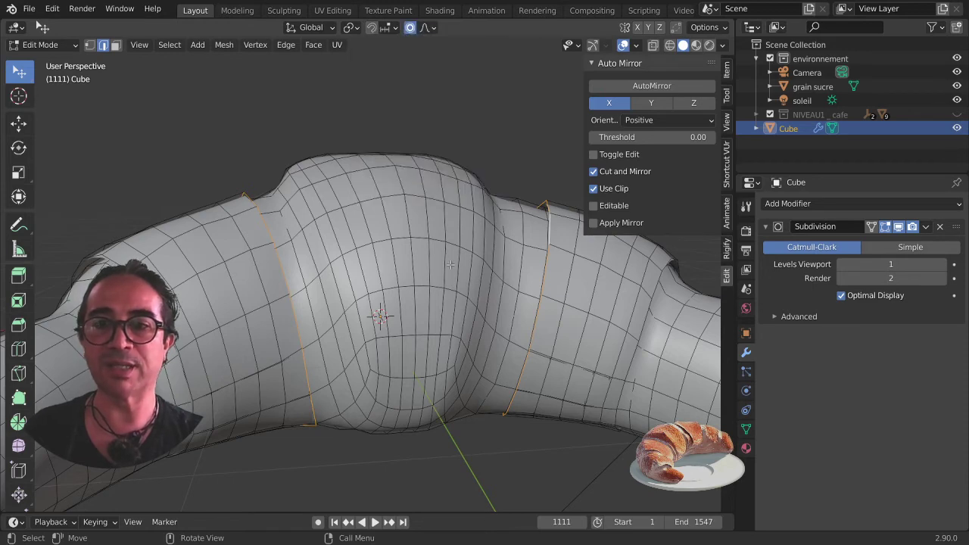
{"action": "middle_click_drag", "start_coordinate": [529, 363], "coordinate": [583, 401]}
{"action": "key", "text": "s"}
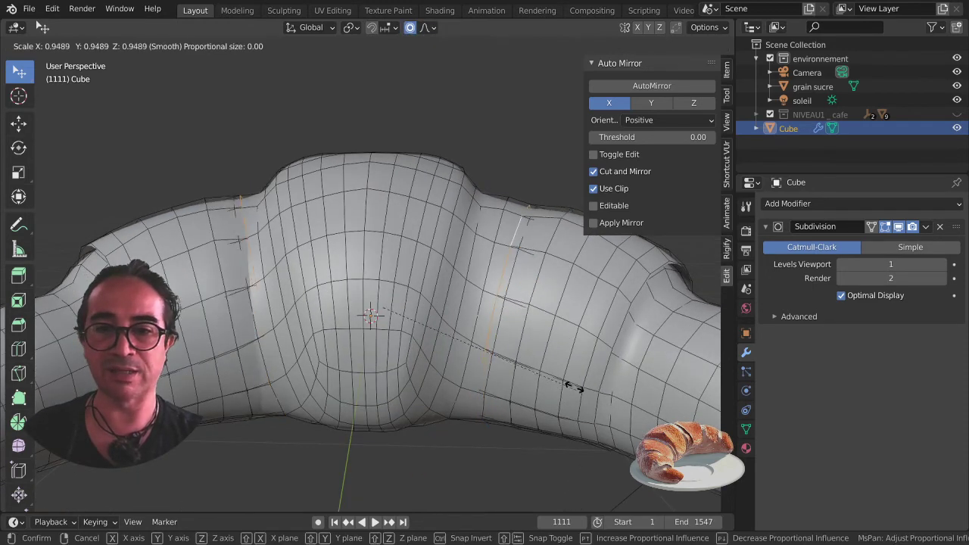
{"action": "left_click", "coordinate": [573, 388]}
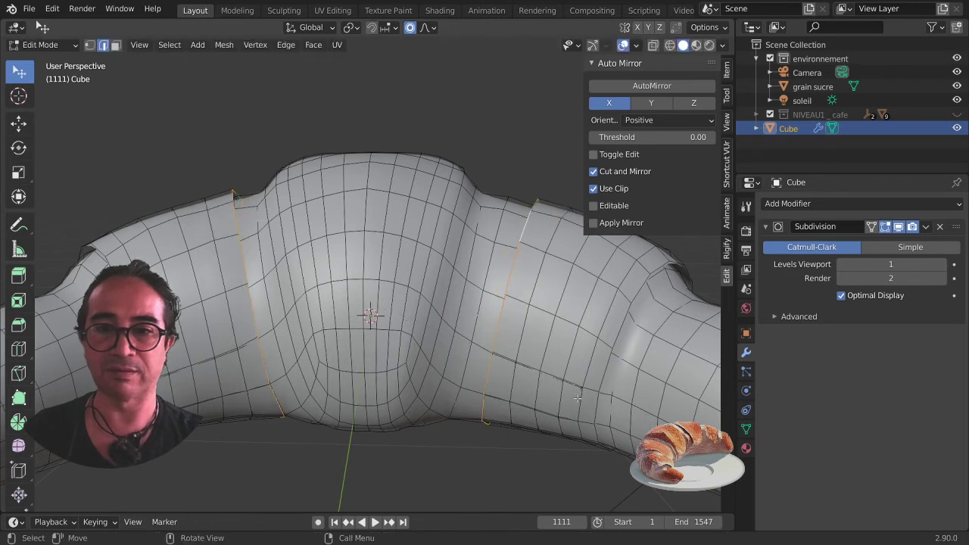
Step: Scale the left edge loop alone with a widened proportional falloff radius
{"action": "left_click", "coordinate": [235, 217], "text": "alt"}
{"action": "key", "text": "s"}
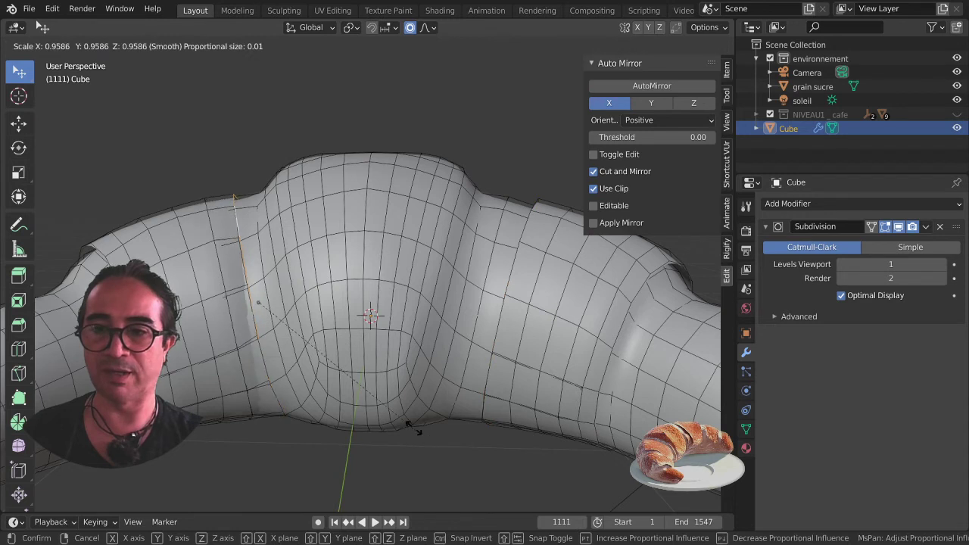
{"action": "scroll", "coordinate": [415, 429], "scroll_direction": "down", "scroll_amount": 5}
{"action": "scroll", "coordinate": [414, 426], "scroll_direction": "down", "scroll_amount": 3}
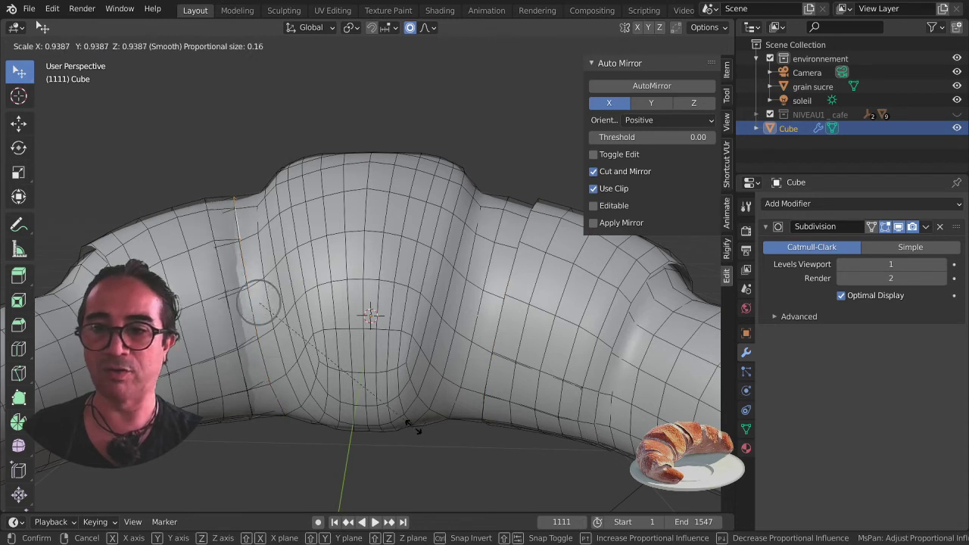
{"action": "scroll", "coordinate": [412, 422], "scroll_direction": "down", "scroll_amount": 6}
{"action": "scroll", "coordinate": [411, 416], "scroll_direction": "down", "scroll_amount": 4}
{"action": "scroll", "coordinate": [409, 412], "scroll_direction": "down", "scroll_amount": 4}
{"action": "left_click", "coordinate": [410, 411]}
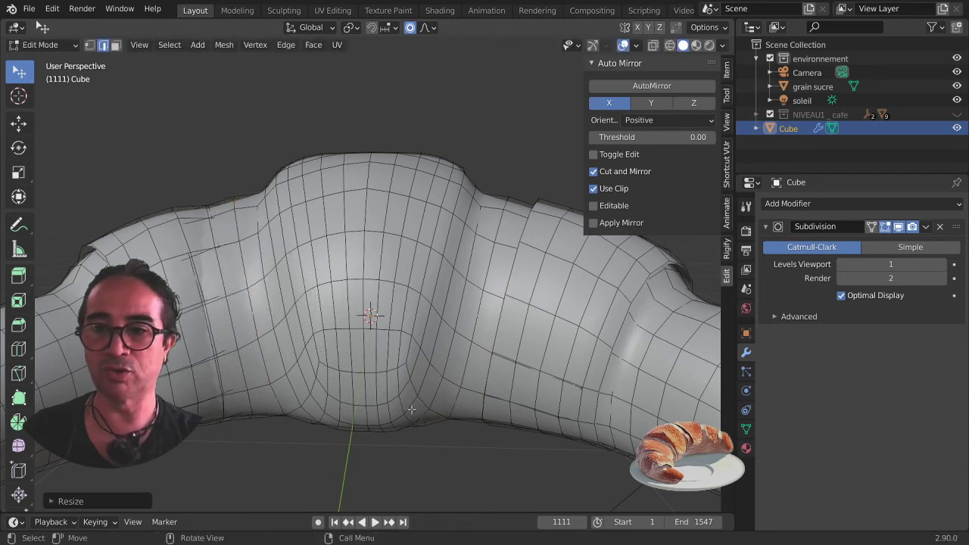
Step: Scale, move and rotate the right vertical edge loop to reshape that side
{"action": "left_click", "coordinate": [515, 261], "text": "alt"}
{"action": "key", "text": "s"}
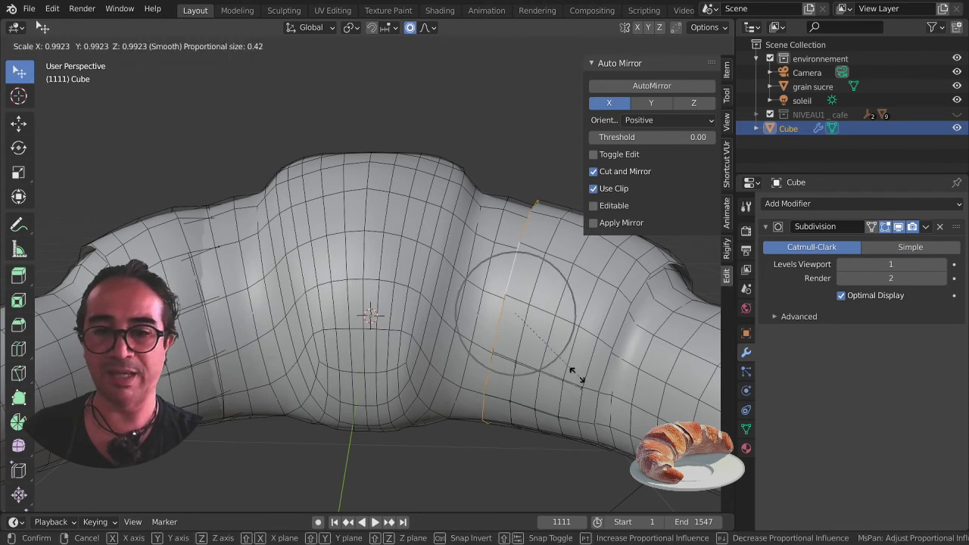
{"action": "left_click", "coordinate": [573, 375]}
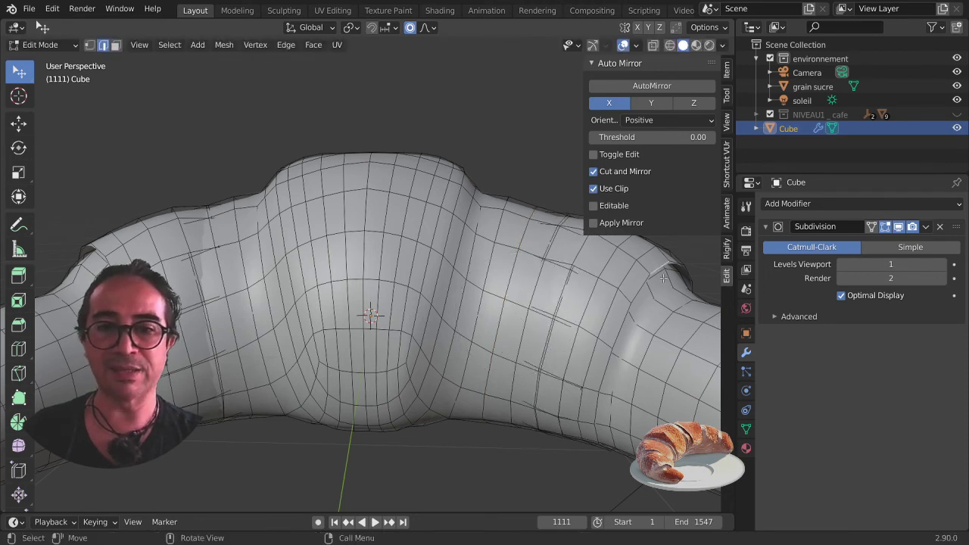
{"action": "key", "text": "g"}
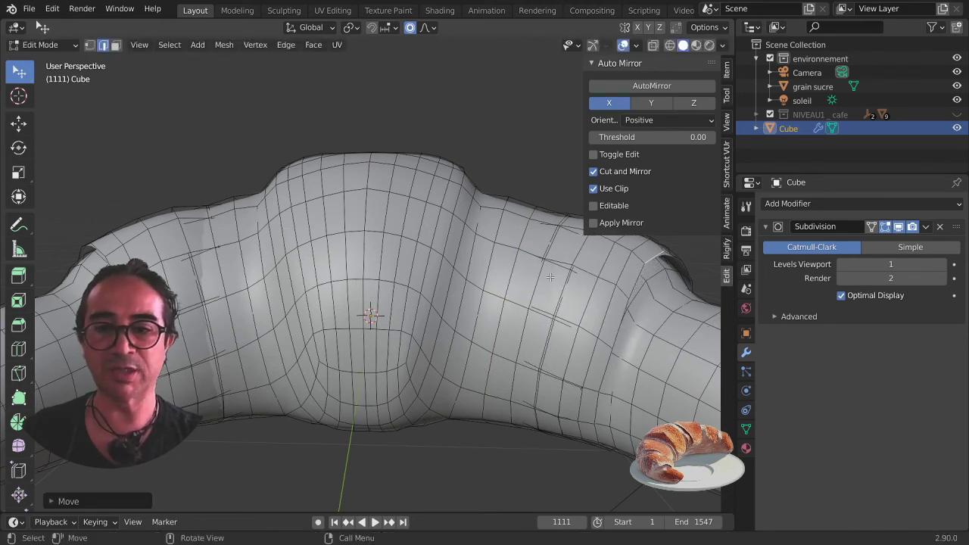
{"action": "left_click", "coordinate": [645, 301]}
{"action": "key", "text": "r"}
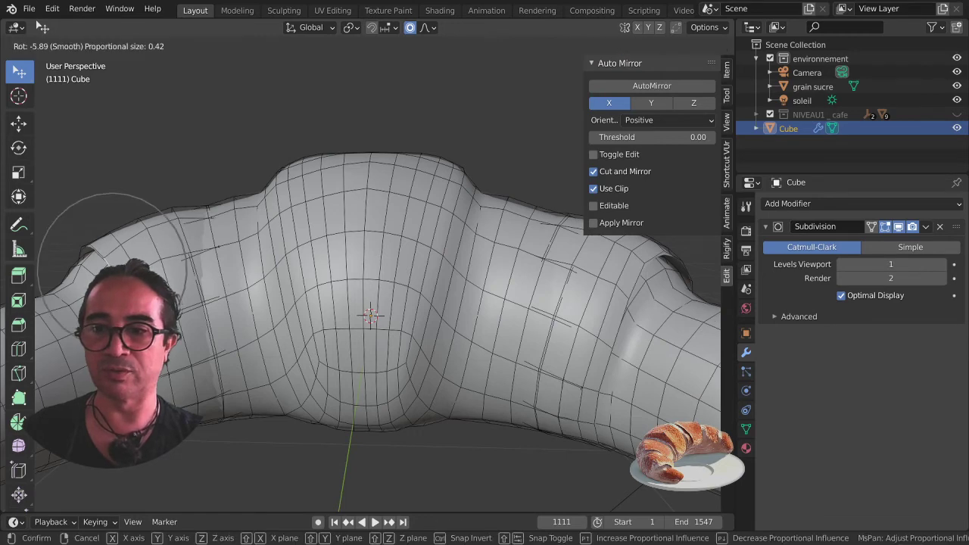
{"action": "left_click", "coordinate": [140, 233]}
Step: Refine the loop with several soft-falloff moves and rotations into its final position
{"action": "key", "text": "g"}
{"action": "left_click", "coordinate": [112, 268]}
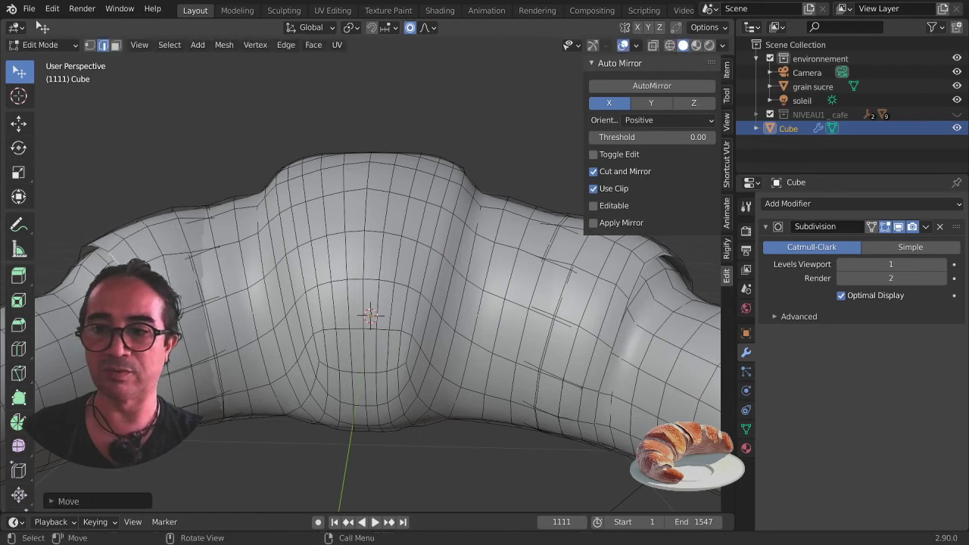
{"action": "key", "text": "r"}
{"action": "left_click", "coordinate": [172, 354]}
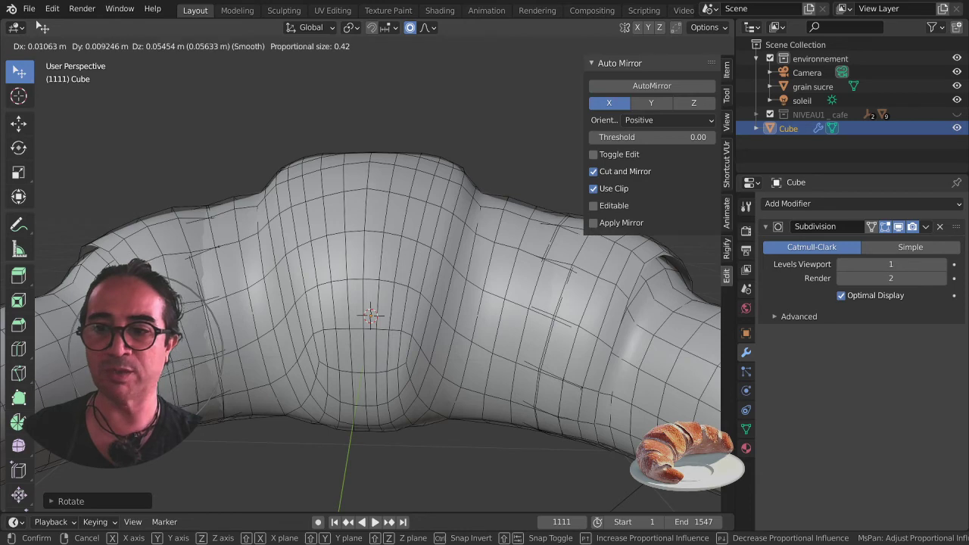
{"action": "left_click", "coordinate": [94, 379]}
{"action": "key", "text": "g"}
{"action": "left_click", "coordinate": [88, 262]}
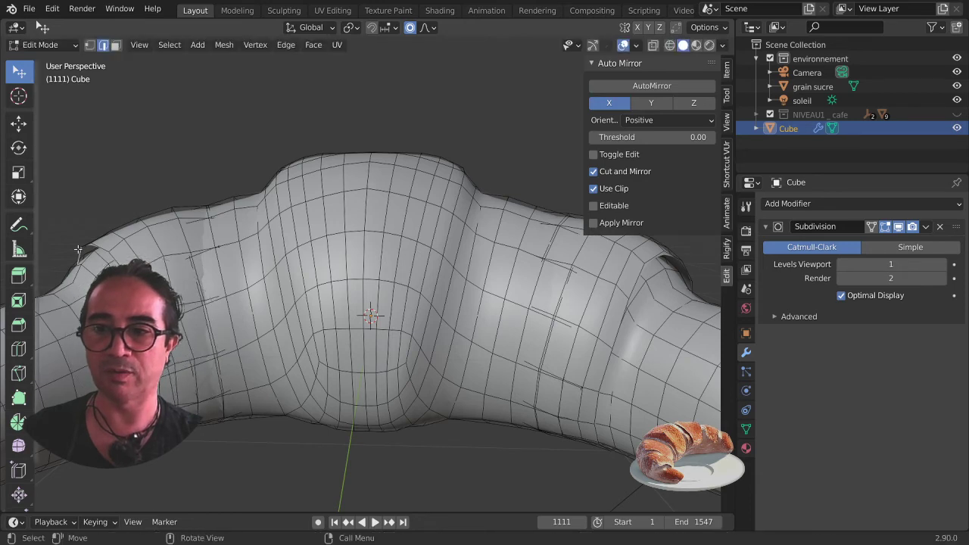
{"action": "key", "text": "r"}
{"action": "left_click", "coordinate": [88, 250]}
{"action": "key", "text": "g"}
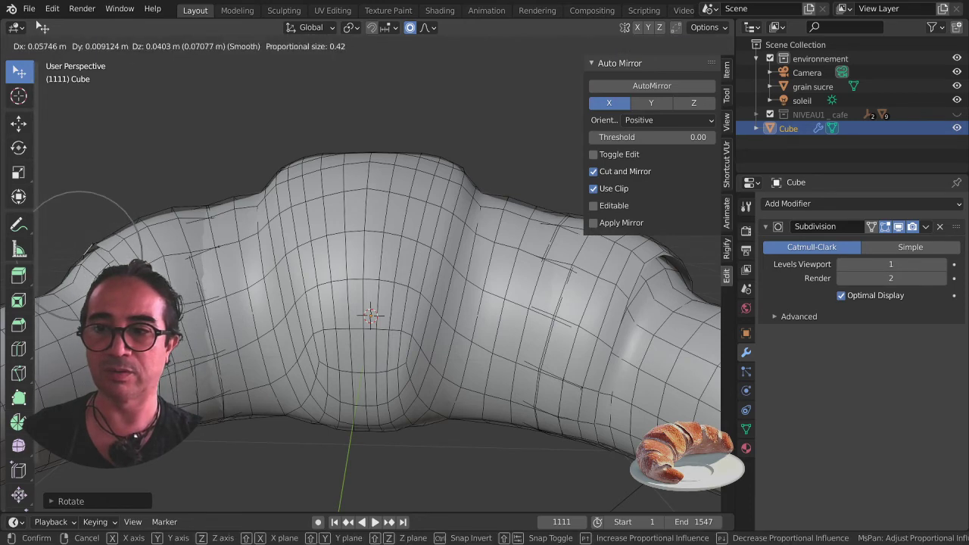
{"action": "left_click", "coordinate": [293, 199]}
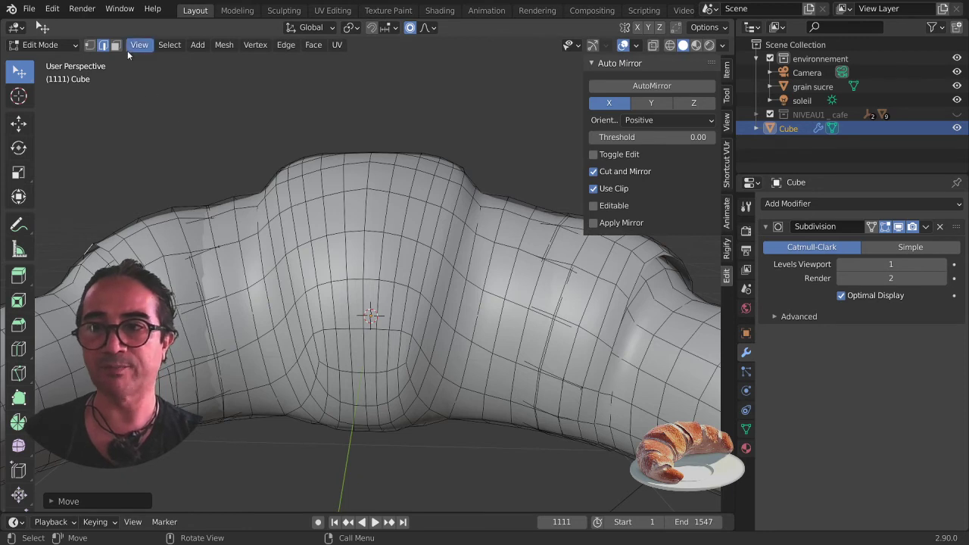
Step: In face select mode, select eight vertical face loops across the croissant's middle band
{"action": "key", "text": "3"}
{"action": "left_click", "coordinate": [296, 206], "text": "alt"}
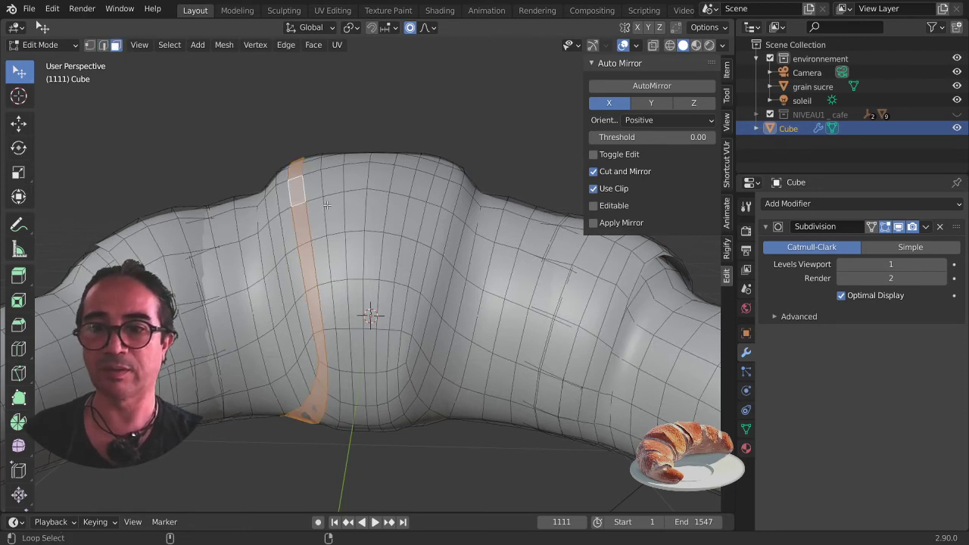
{"action": "left_click", "coordinate": [324, 198], "text": "alt+shift"}
{"action": "left_click", "coordinate": [343, 197], "text": "alt+shift"}
{"action": "left_click", "coordinate": [371, 193], "text": "alt+shift"}
{"action": "left_click", "coordinate": [387, 194], "text": "alt+shift"}
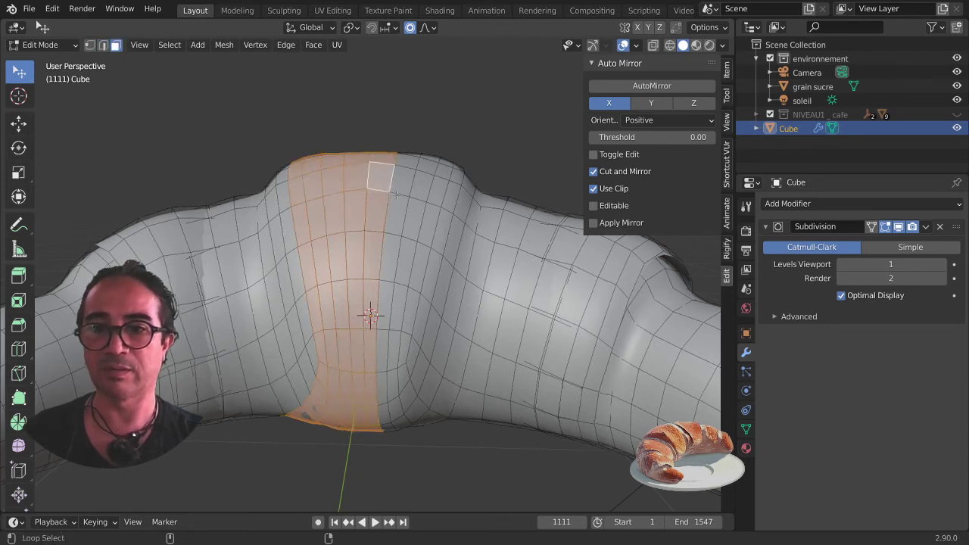
{"action": "left_click", "coordinate": [409, 195], "text": "alt+shift"}
{"action": "left_click", "coordinate": [421, 202], "text": "alt+shift"}
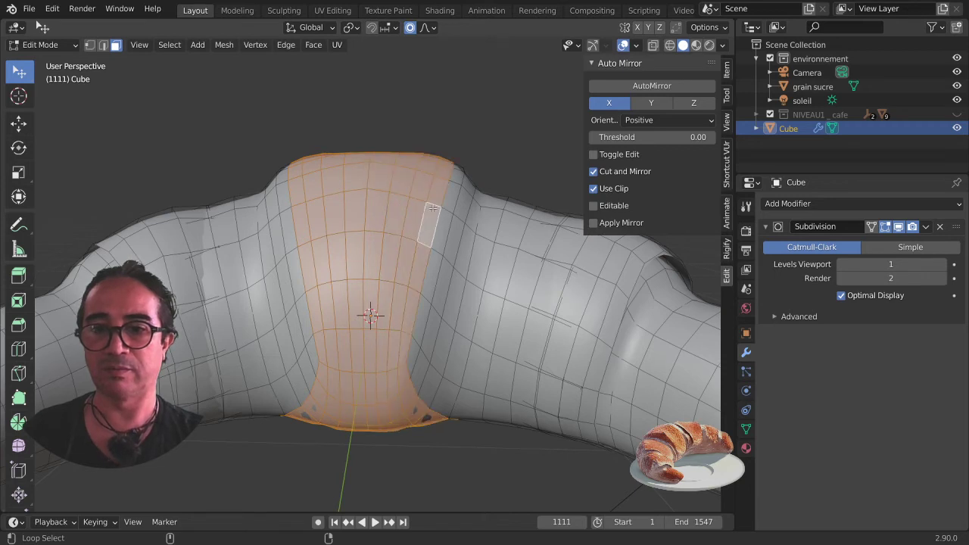
{"action": "left_click", "coordinate": [446, 208], "text": "alt+shift"}
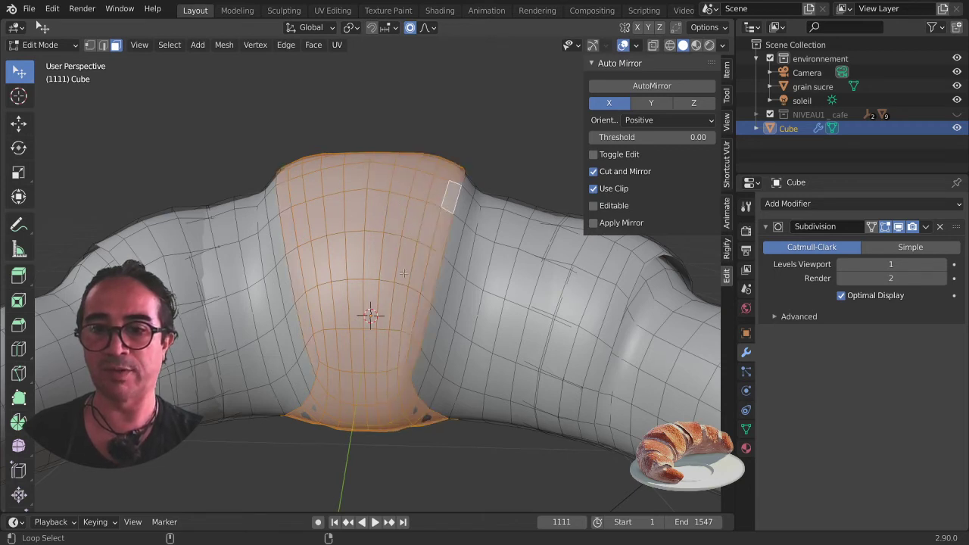
Step: Duplicate the middle band in place, fatten it outward, and raise it slightly along Z
{"action": "key", "text": "shift+d"}
{"action": "right_click", "coordinate": [418, 318]}
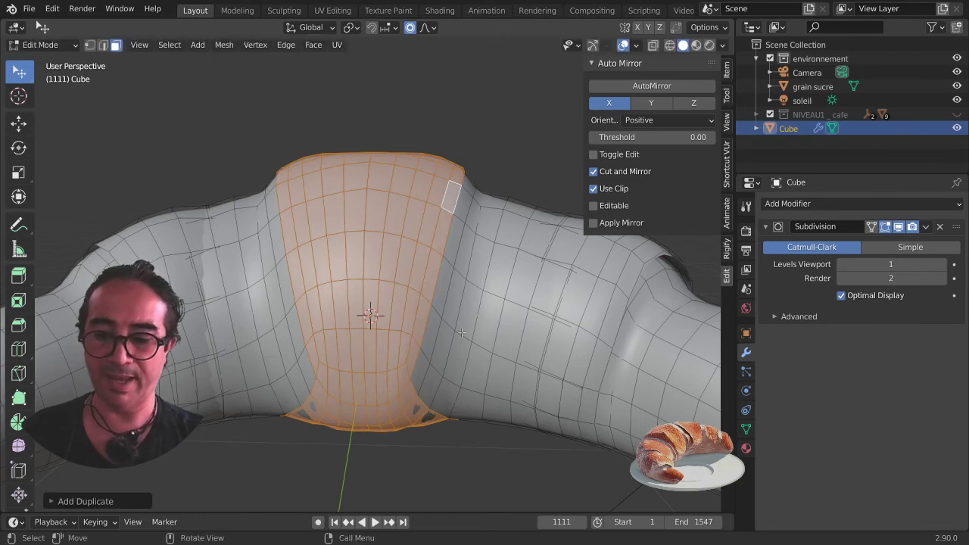
{"action": "key", "text": "alt+s"}
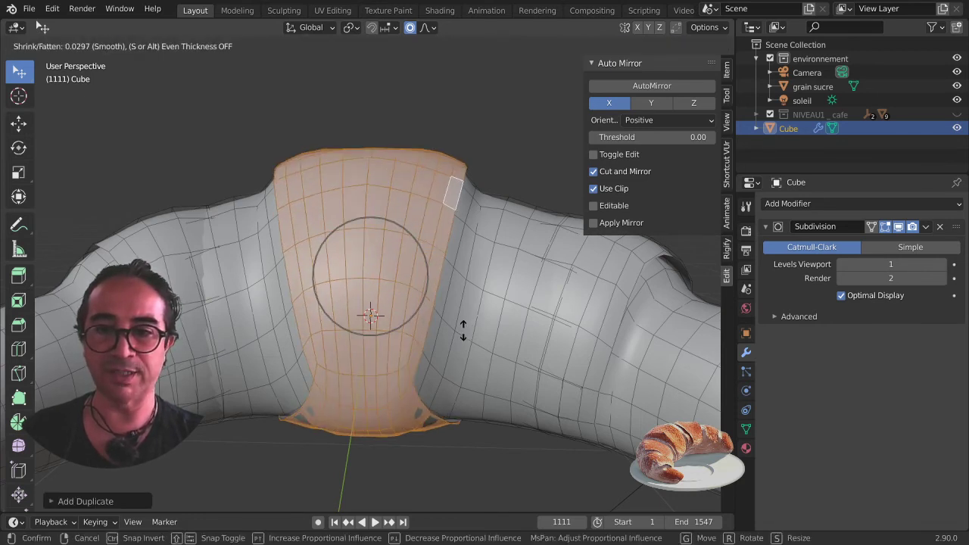
{"action": "left_click", "coordinate": [462, 330]}
{"action": "key", "text": "g"}
{"action": "key", "text": "z"}
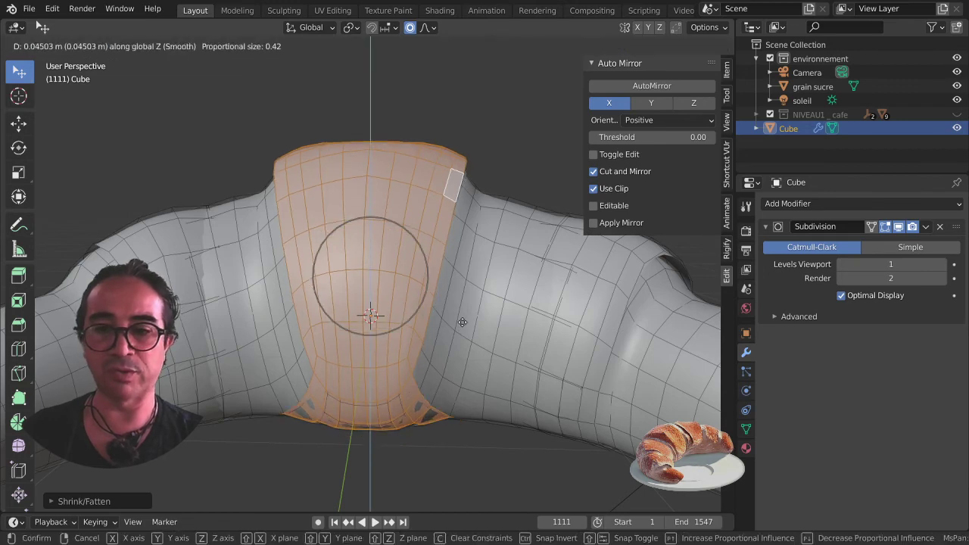
{"action": "left_click", "coordinate": [462, 319]}
Step: Select a single face on the duplicated band's top edge and view it from a lower angle
{"action": "mouse_move", "coordinate": [462, 319]}
{"action": "middle_mouse_down"}
{"action": "mouse_move", "coordinate": [488, 356]}
{"action": "mouse_move", "coordinate": [398, 281]}
{"action": "mouse_move", "coordinate": [371, 193]}
{"action": "middle_mouse_up"}
{"action": "scroll", "coordinate": [488, 356], "scroll_direction": "up", "scroll_amount": 2}
{"action": "scroll", "coordinate": [488, 356], "scroll_direction": "down", "scroll_amount": 2}
{"action": "left_click", "coordinate": [383, 195]}
{"action": "middle_click_drag", "start_coordinate": [211, 131], "coordinate": [250, 182]}
Step: Nudge the selected top face twice with proportional falloff
{"action": "key", "text": "g"}
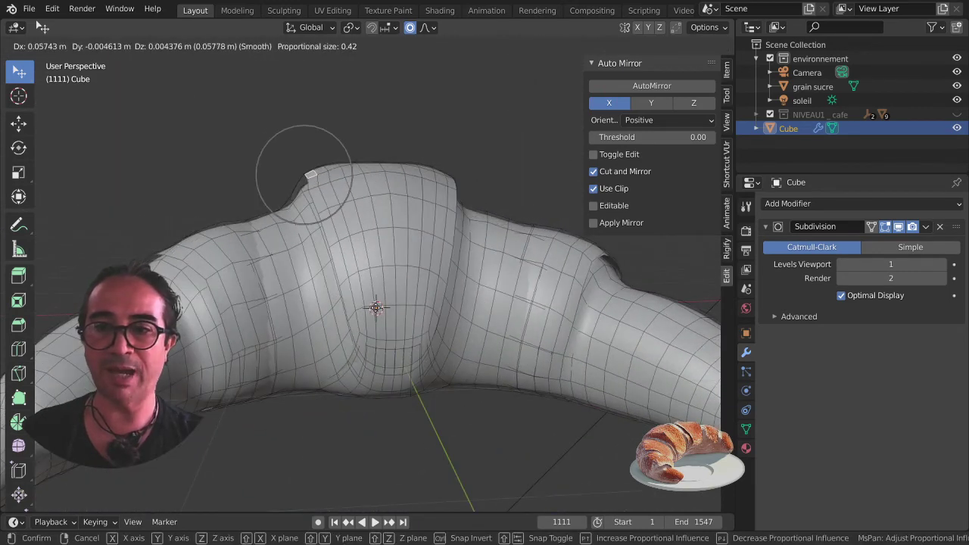
{"action": "left_click", "coordinate": [358, 290]}
{"action": "middle_click_drag", "start_coordinate": [330, 237], "coordinate": [352, 262]}
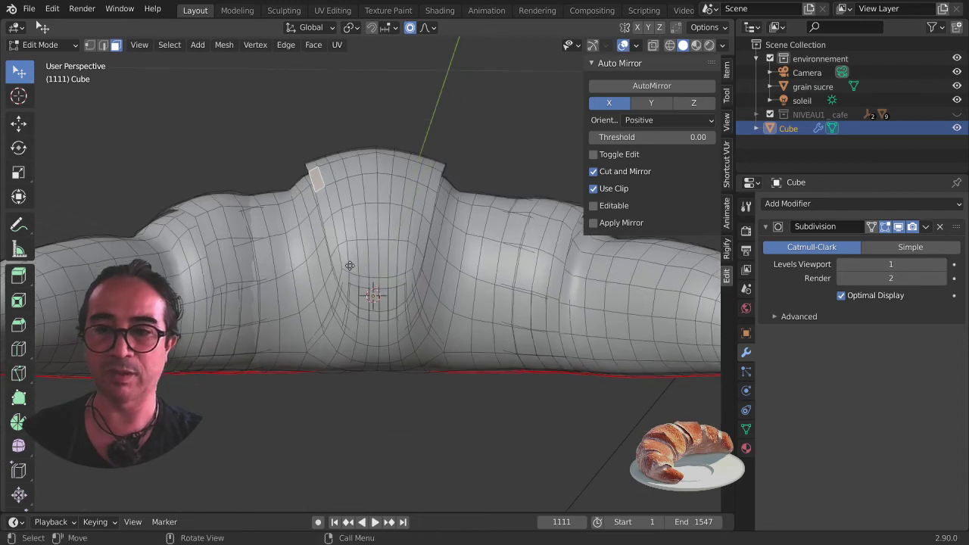
{"action": "key", "text": "g"}
{"action": "left_click", "coordinate": [357, 264]}
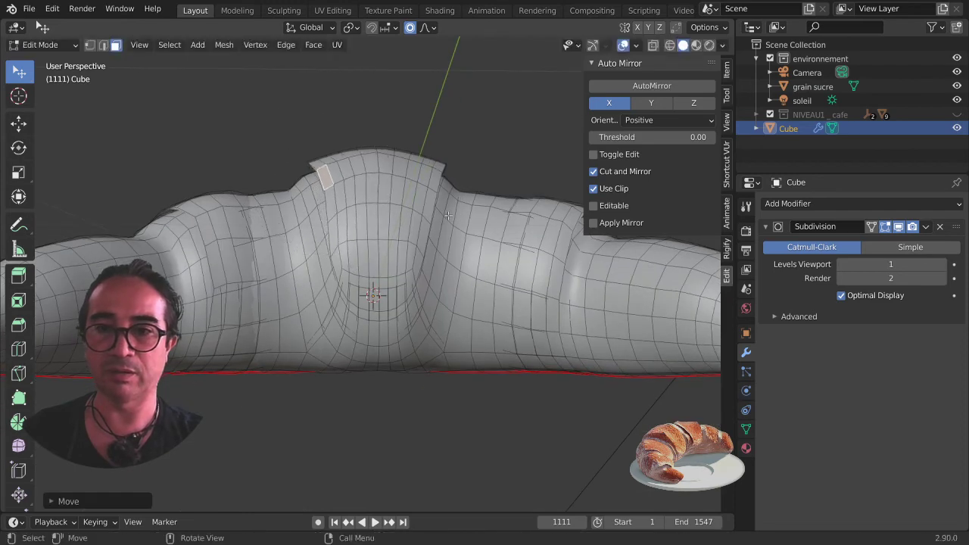
Step: Reshape the band's right top corner face with proportional moves and a rotation
{"action": "left_click", "coordinate": [442, 168]}
{"action": "key", "text": "g"}
{"action": "left_click", "coordinate": [430, 166]}
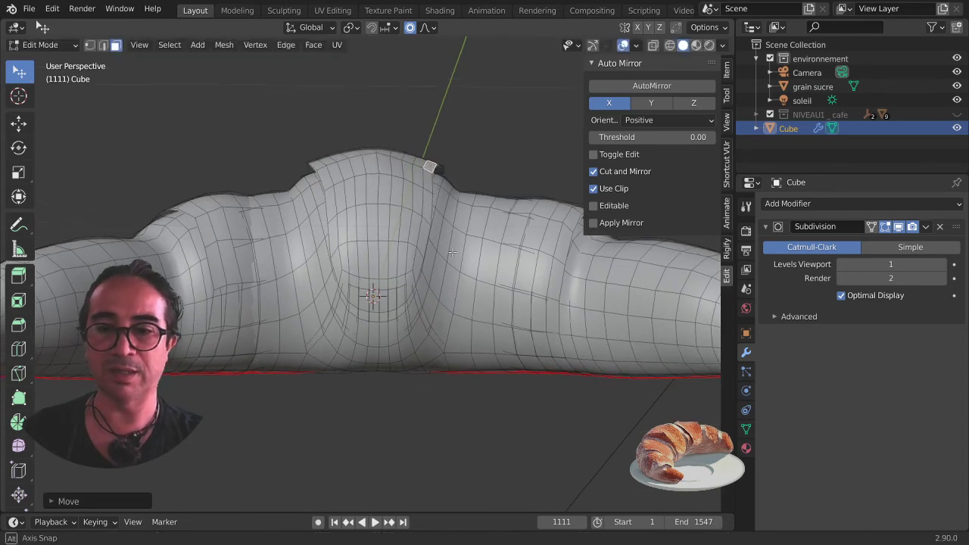
{"action": "key", "text": "r"}
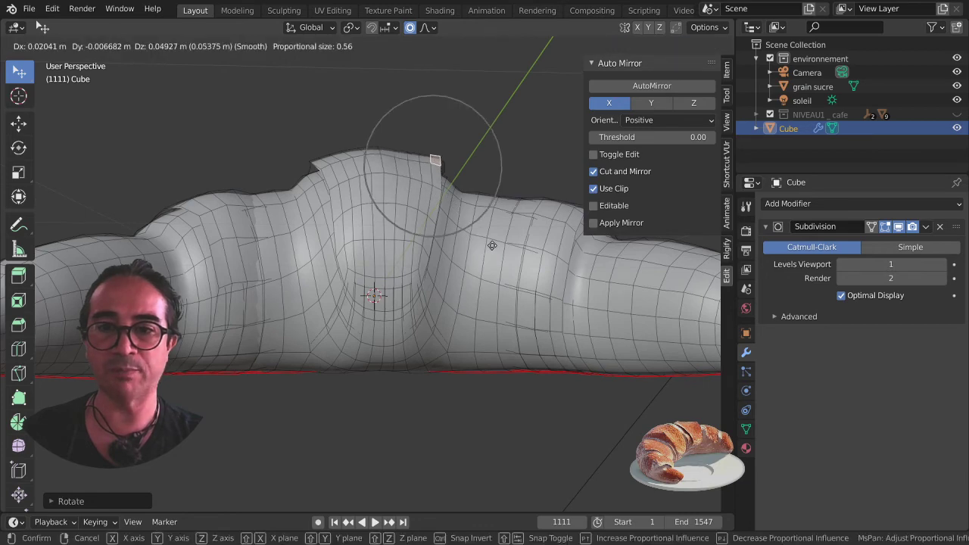
{"action": "right_click", "coordinate": [491, 246]}
{"action": "key", "text": "r"}
{"action": "left_click", "coordinate": [483, 234]}
{"action": "key", "text": "g"}
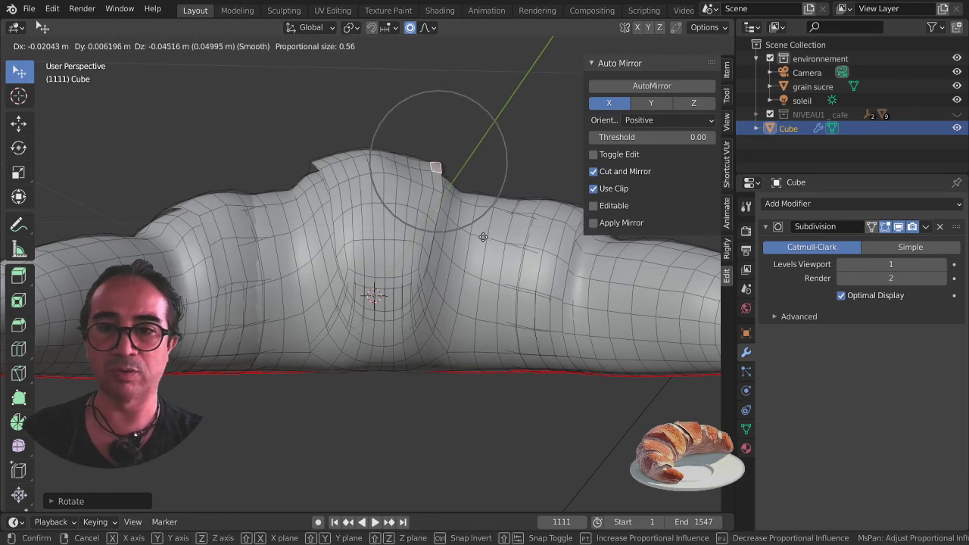
{"action": "left_click", "coordinate": [363, 203]}
Step: Rotate and shift the band's left top corner face with soft proportional falloff
{"action": "left_click", "coordinate": [321, 167]}
{"action": "key", "text": "r"}
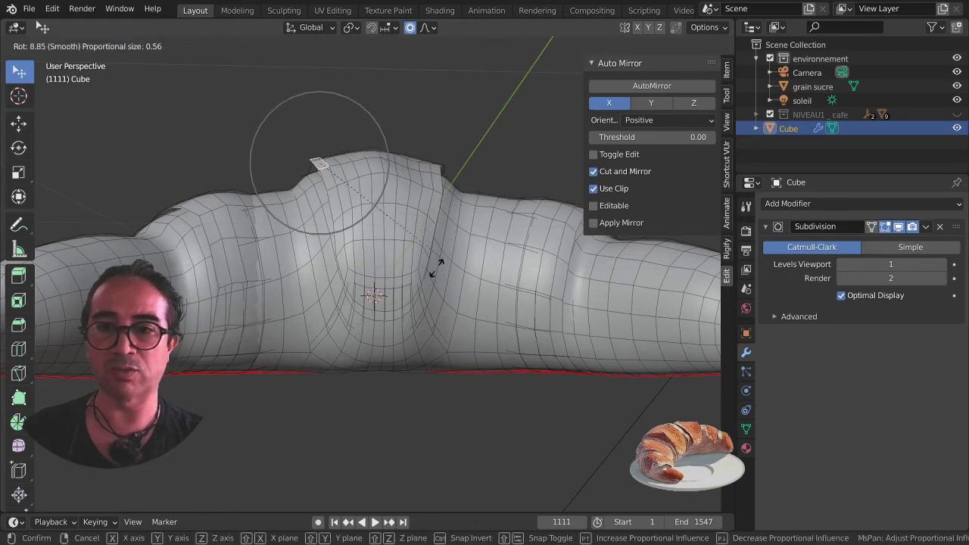
{"action": "left_click", "coordinate": [426, 284]}
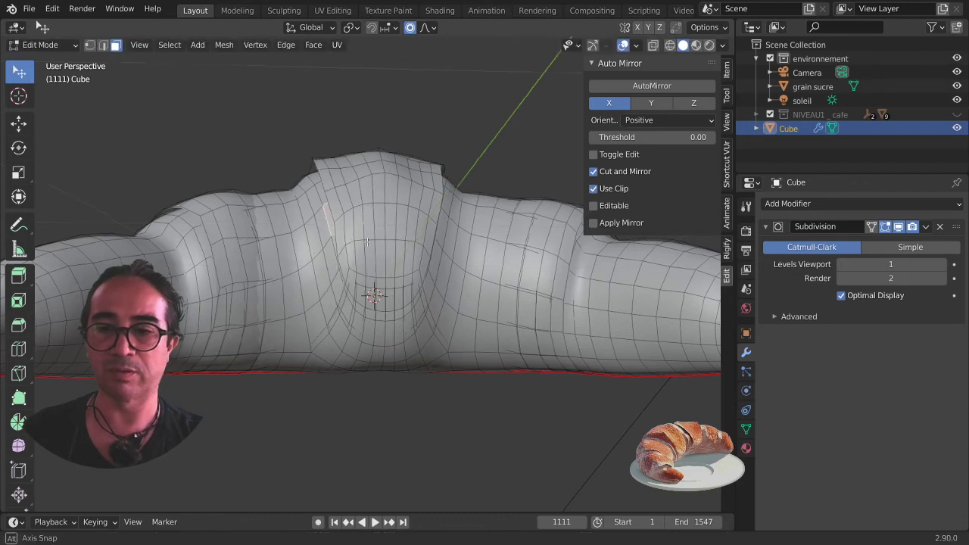
{"action": "mouse_move", "coordinate": [428, 288]}
{"action": "middle_mouse_down"}
{"action": "mouse_move", "coordinate": [435, 291]}
{"action": "mouse_move", "coordinate": [399, 182]}
{"action": "middle_mouse_up"}
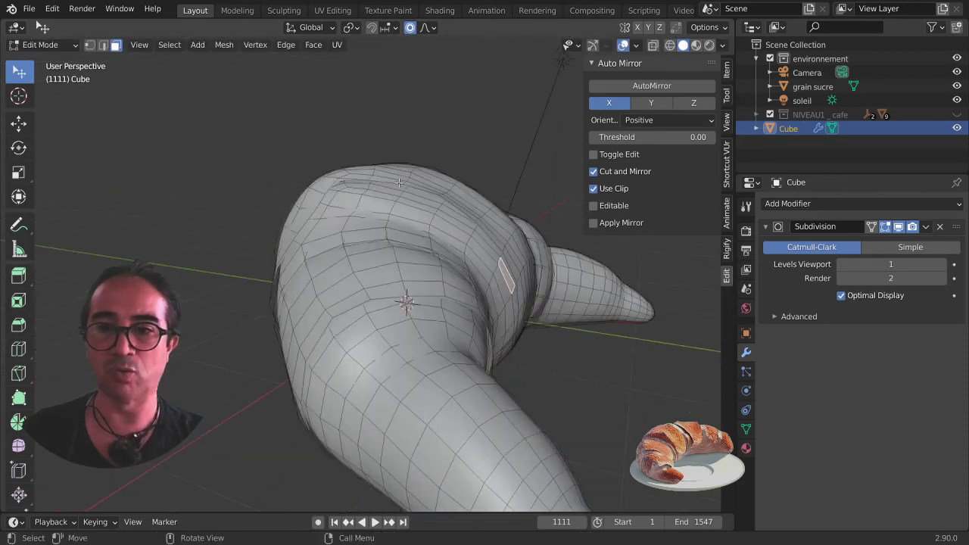
{"action": "key", "text": "g"}
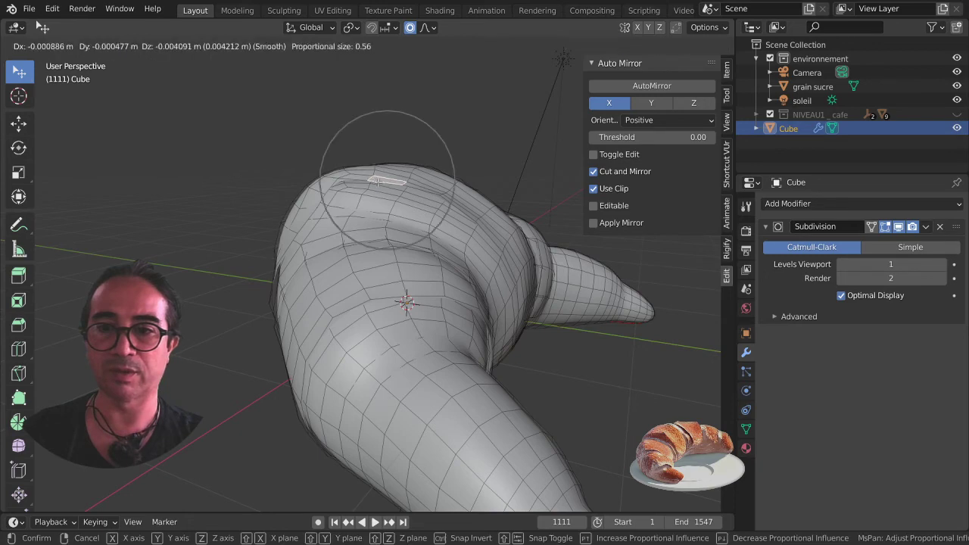
{"action": "left_click", "coordinate": [356, 193]}
Step: Make several more small proportional face moves, then return to Object Mode
{"action": "mouse_move", "coordinate": [271, 267]}
{"action": "middle_mouse_down"}
{"action": "mouse_move", "coordinate": [369, 286]}
{"action": "mouse_move", "coordinate": [303, 380]}
{"action": "middle_mouse_up"}
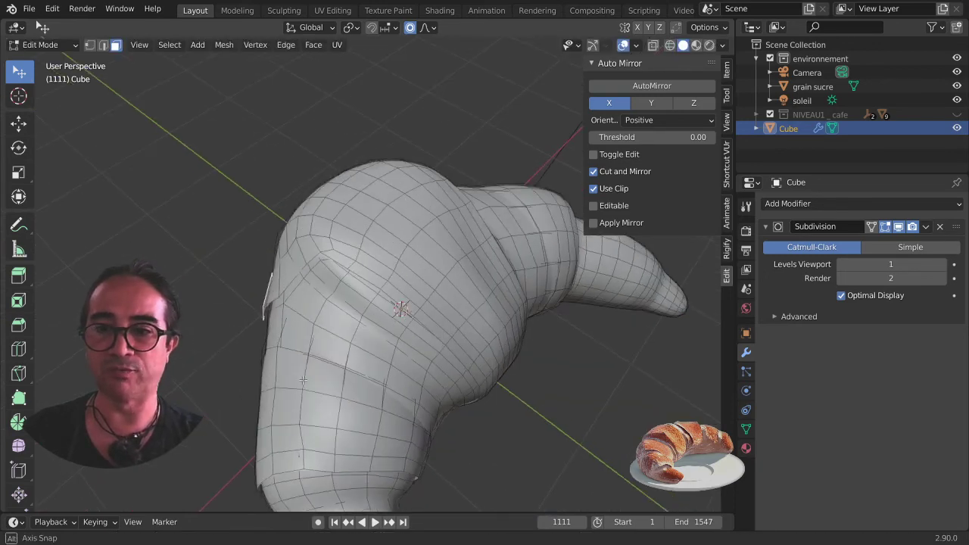
{"action": "key", "text": "g"}
{"action": "left_click", "coordinate": [317, 379]}
{"action": "mouse_move", "coordinate": [316, 378]}
{"action": "middle_mouse_down"}
{"action": "mouse_move", "coordinate": [538, 291]}
{"action": "mouse_move", "coordinate": [332, 319]}
{"action": "mouse_move", "coordinate": [378, 311]}
{"action": "mouse_move", "coordinate": [409, 320]}
{"action": "mouse_move", "coordinate": [399, 290]}
{"action": "middle_mouse_up"}
{"action": "key", "text": "g"}
{"action": "left_click", "coordinate": [386, 314]}
{"action": "key", "text": "g"}
{"action": "left_click", "coordinate": [409, 320]}
{"action": "key", "text": "g"}
{"action": "left_click", "coordinate": [399, 289]}
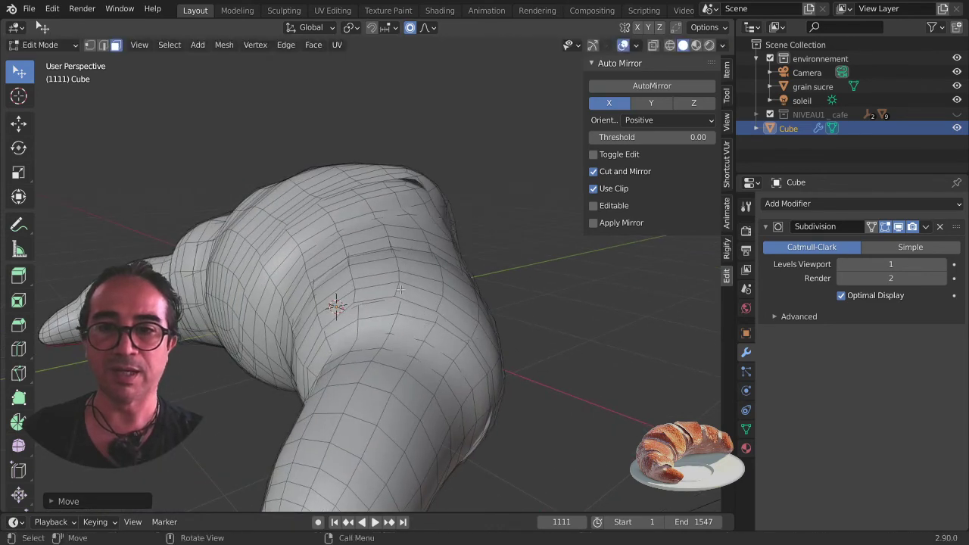
{"action": "key", "text": "Tab"}
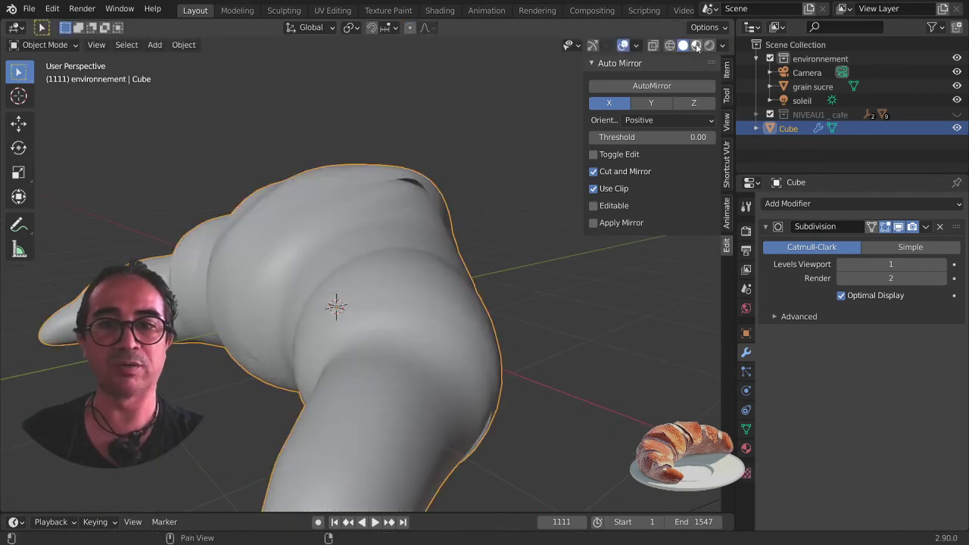
Step: Show the croissant in Material Preview and Rendered shading, save the file, and open Render Properties
{"action": "left_click", "coordinate": [697, 45]}
{"action": "mouse_move", "coordinate": [302, 274]}
{"action": "middle_mouse_down"}
{"action": "mouse_move", "coordinate": [433, 312]}
{"action": "mouse_move", "coordinate": [481, 286]}
{"action": "mouse_move", "coordinate": [699, 87]}
{"action": "middle_mouse_up"}
{"action": "left_click", "coordinate": [710, 45]}
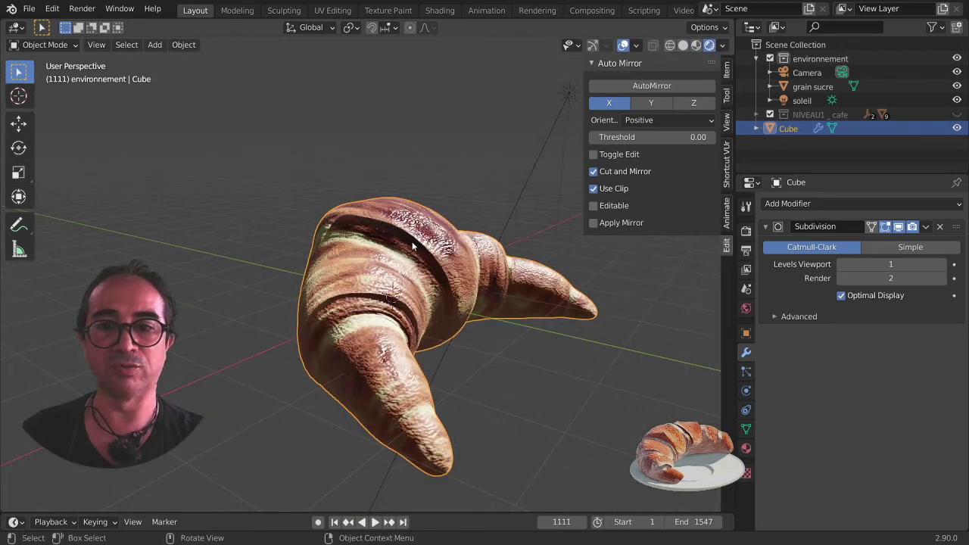
{"action": "middle_click_drag", "start_coordinate": [412, 241], "coordinate": [415, 277]}
{"action": "mouse_move", "coordinate": [436, 241]}
{"action": "middle_mouse_down"}
{"action": "mouse_move", "coordinate": [444, 311]}
{"action": "mouse_move", "coordinate": [404, 313]}
{"action": "middle_mouse_up"}
{"action": "scroll", "coordinate": [403, 313], "scroll_direction": "up", "scroll_amount": 2}
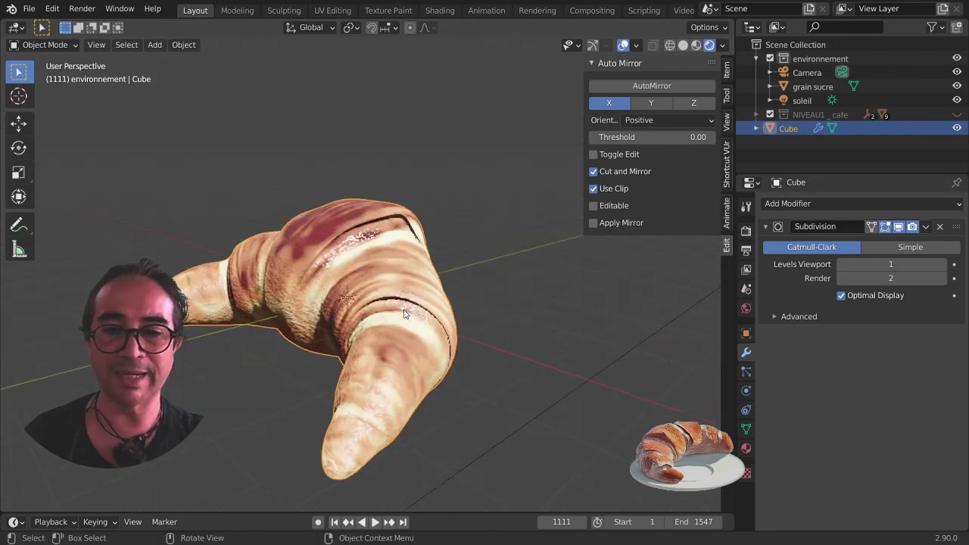
{"action": "key", "text": "ctrl+s"}
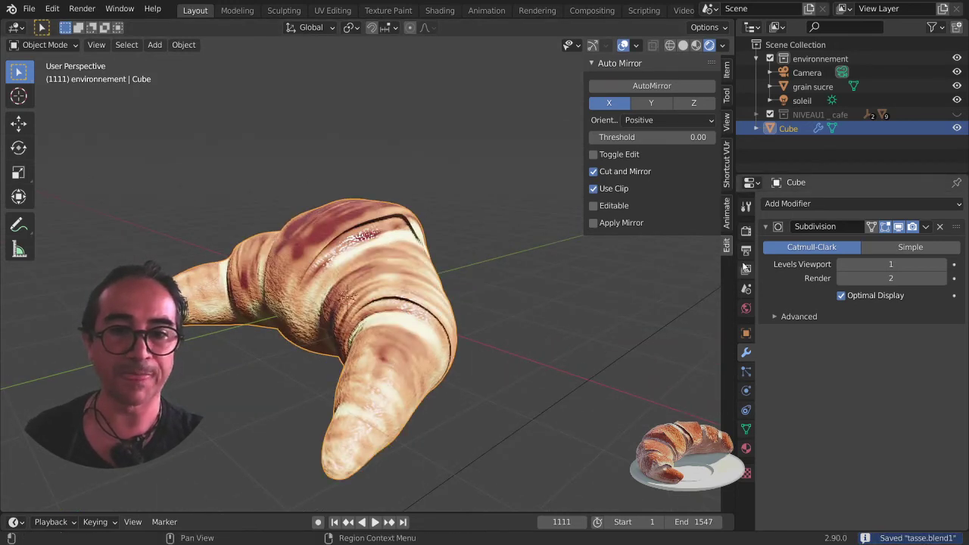
{"action": "left_click", "coordinate": [746, 232]}
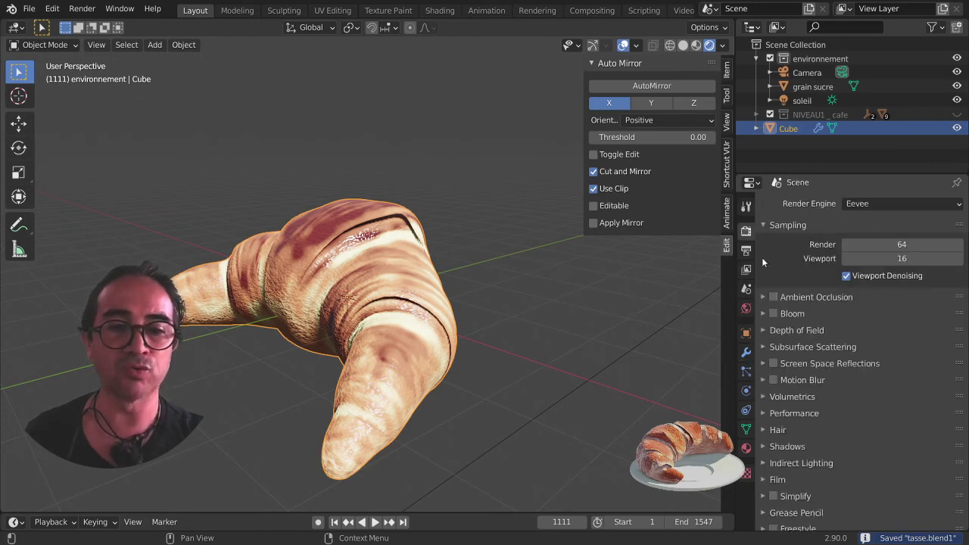
Step: Enable Bloom and switch to the camera view with its frame centred
{"action": "left_click", "coordinate": [773, 313]}
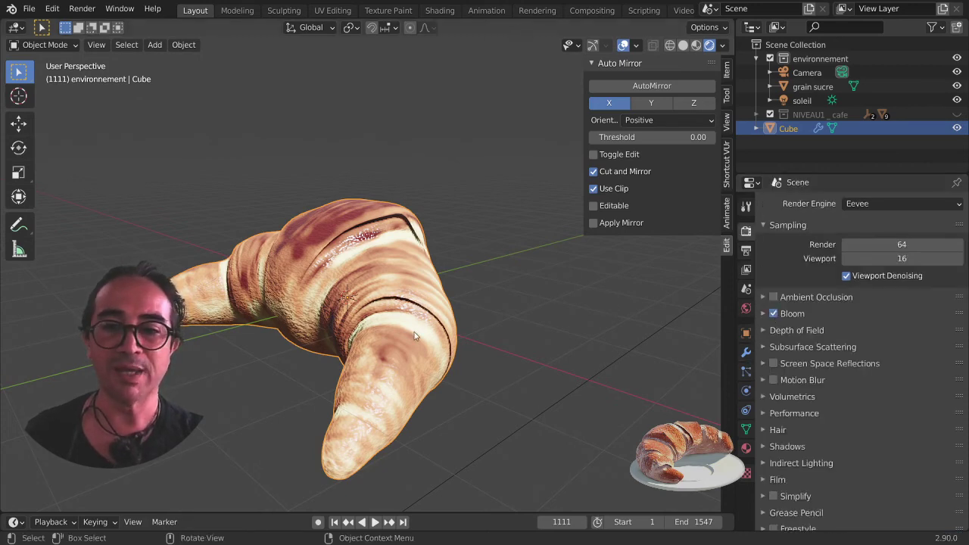
{"action": "middle_click_drag", "start_coordinate": [409, 356], "coordinate": [462, 374]}
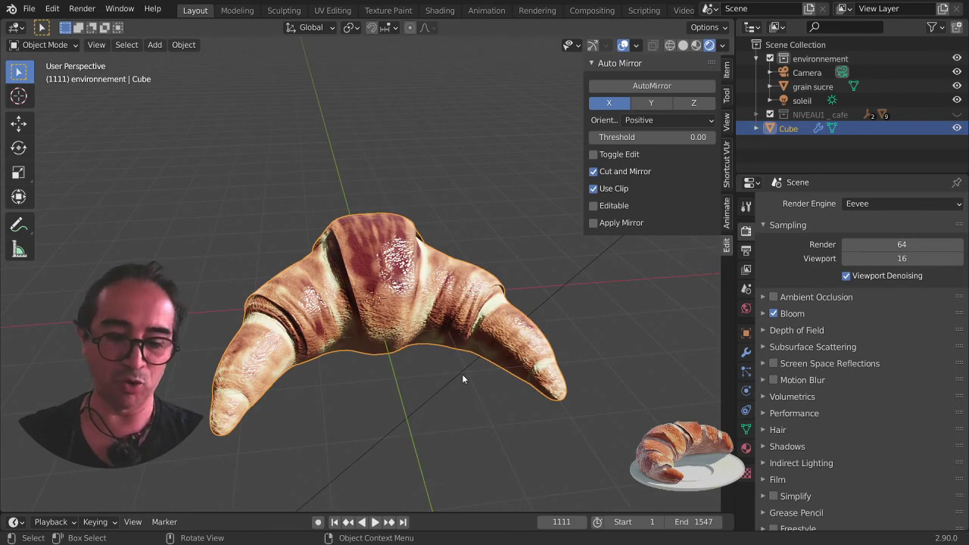
{"action": "key", "text": "KP_0"}
{"action": "scroll", "coordinate": [448, 382], "scroll_direction": "up", "scroll_amount": 1}
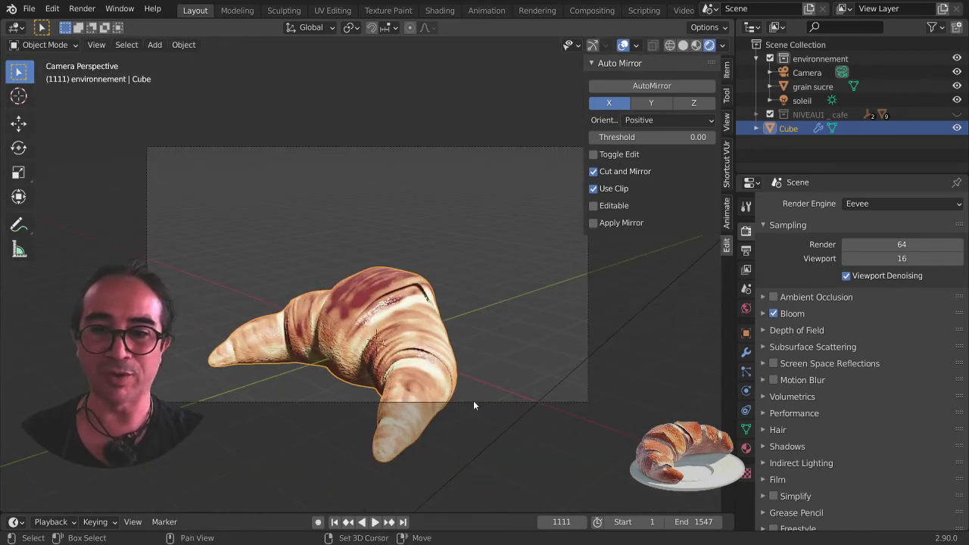
{"action": "middle_click_drag", "start_coordinate": [473, 400], "coordinate": [453, 339], "text": "shift"}
Step: Rotate the croissant about 25.65° around Z, tilt it, shrink it, and move it into frame
{"action": "key", "text": "r"}
{"action": "key", "text": "z"}
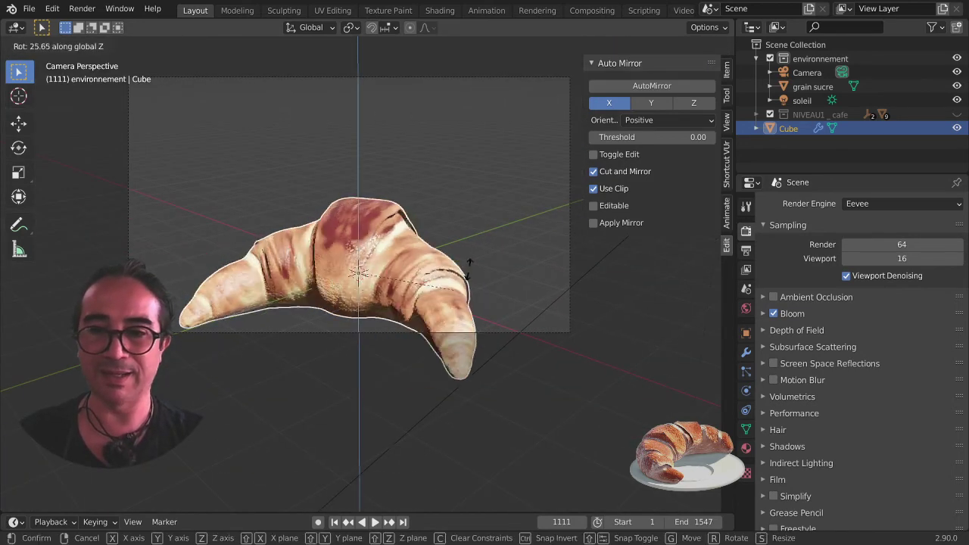
{"action": "left_click", "coordinate": [531, 285]}
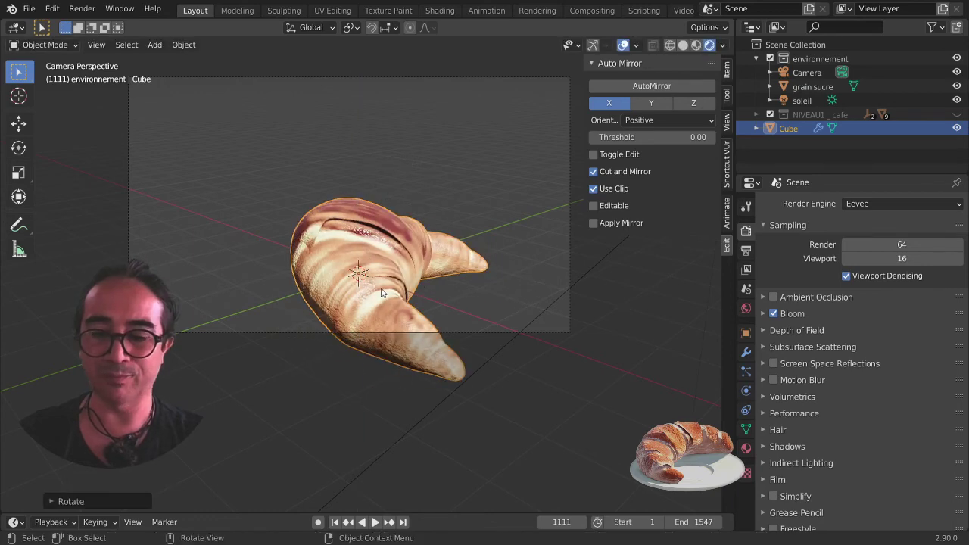
{"action": "key", "text": "r"}
{"action": "key", "text": "r"}
{"action": "left_click", "coordinate": [530, 299]}
{"action": "key", "text": "s"}
{"action": "left_click", "coordinate": [489, 300]}
{"action": "key", "text": "g"}
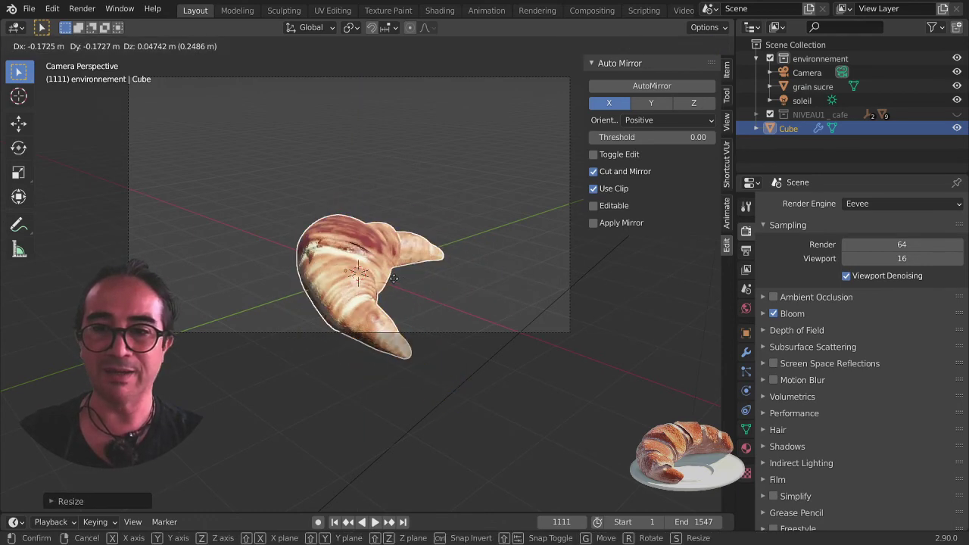
{"action": "left_click", "coordinate": [416, 298]}
Step: Finish the croissant's pose with several trackball rotations inside the camera frame
{"action": "key", "text": "r"}
{"action": "key", "text": "r"}
{"action": "left_click", "coordinate": [401, 306]}
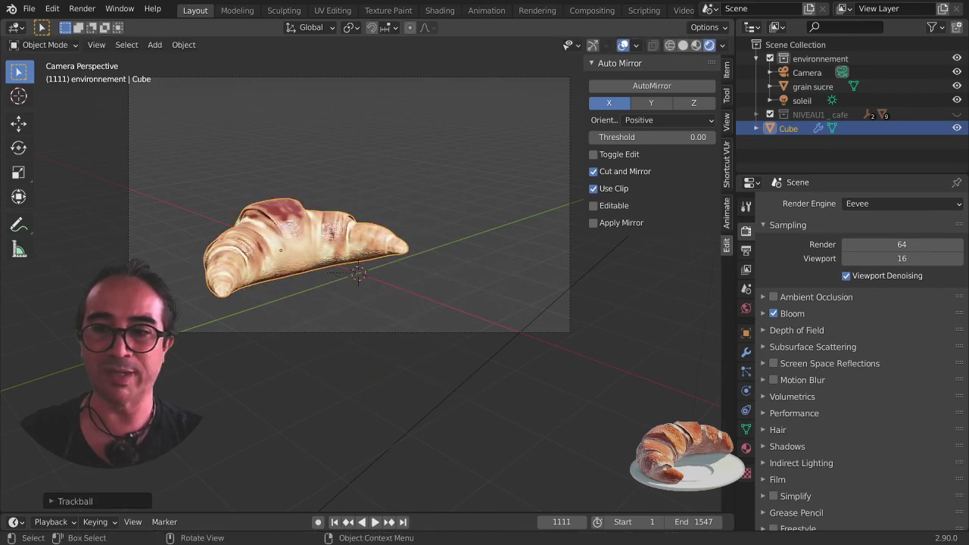
{"action": "key", "text": "r"}
{"action": "key", "text": "r"}
{"action": "left_click", "coordinate": [430, 393]}
{"action": "key", "text": "r"}
{"action": "left_click", "coordinate": [401, 402]}
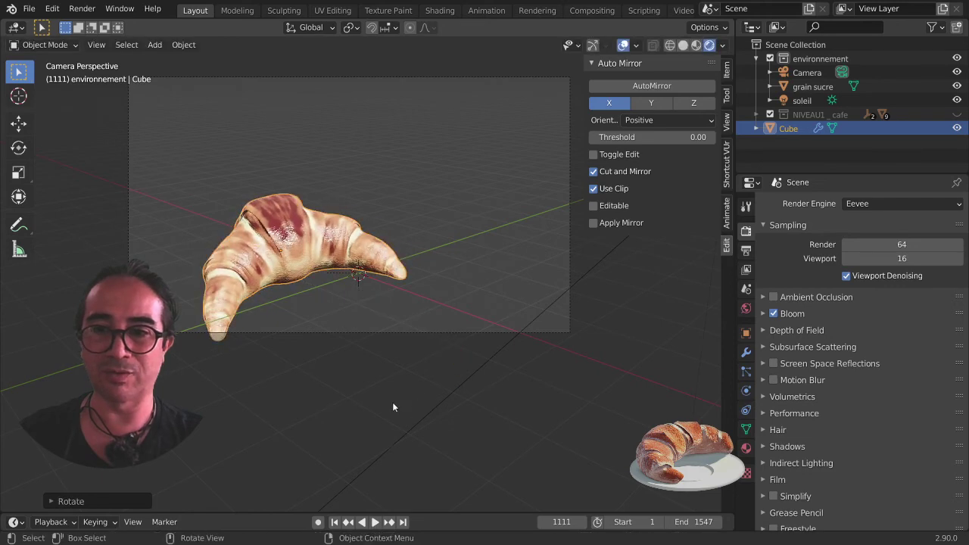
{"action": "scroll", "coordinate": [326, 386], "scroll_direction": "up", "scroll_amount": 3}
{"action": "scroll", "coordinate": [490, 409], "scroll_direction": "up", "scroll_amount": 2}
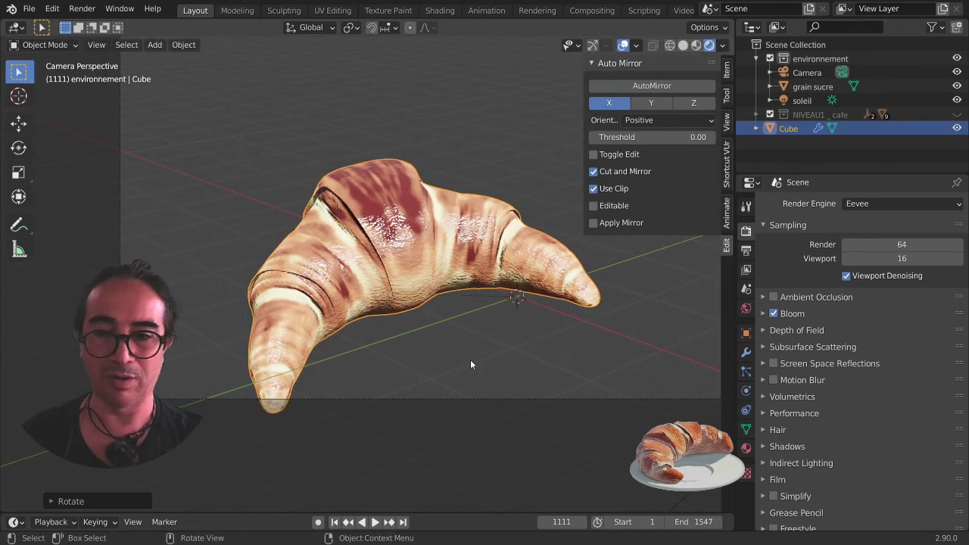
{"action": "middle_click_drag", "start_coordinate": [470, 360], "coordinate": [426, 350]}
Step: Hide the viewport overlays and look over the croissant from a new angle
{"action": "left_click", "coordinate": [623, 45]}
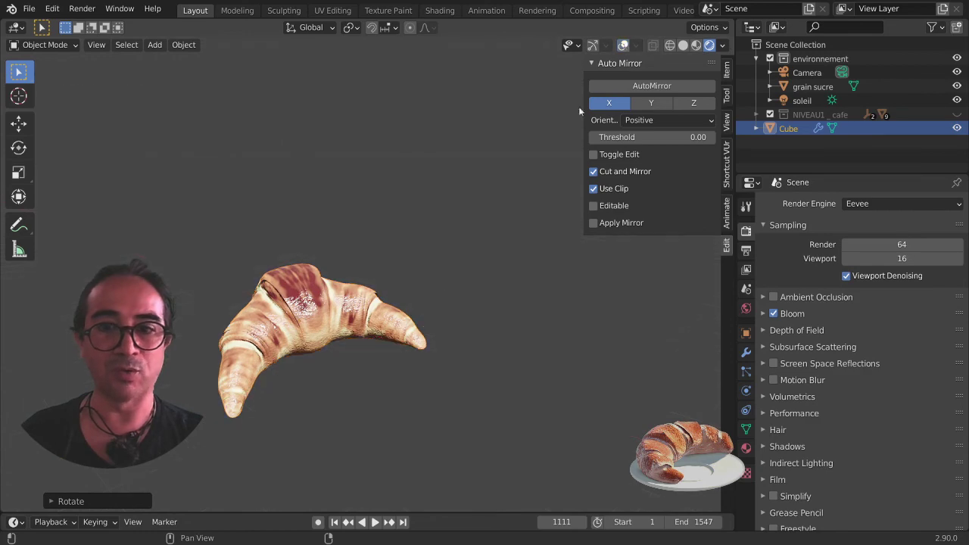
{"action": "scroll", "coordinate": [405, 411], "scroll_direction": "up", "scroll_amount": 4}
{"action": "middle_click_drag", "start_coordinate": [338, 412], "coordinate": [440, 320]}
{"action": "scroll", "coordinate": [439, 321], "scroll_direction": "down", "scroll_amount": 2}
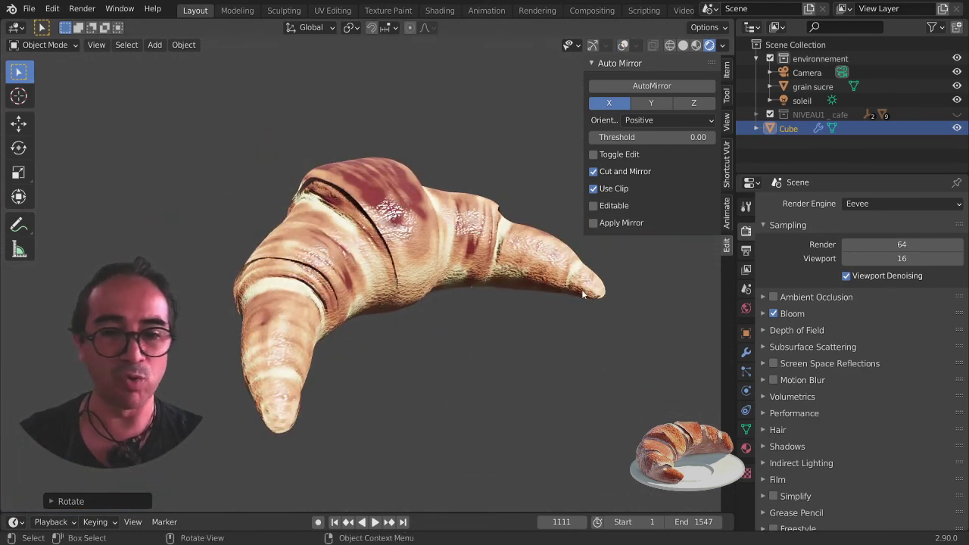
{"action": "left_click", "coordinate": [466, 258]}
Step: Turn overlays back on, select the sun light soleil, and open its Light properties
{"action": "left_click", "coordinate": [627, 47]}
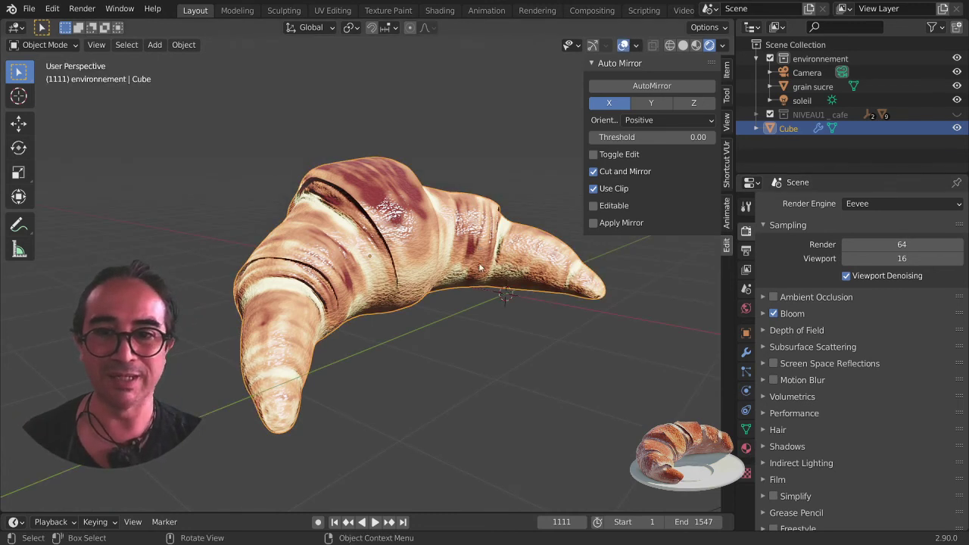
{"action": "scroll", "coordinate": [499, 258], "scroll_direction": "down", "scroll_amount": 5}
{"action": "left_click", "coordinate": [544, 264]}
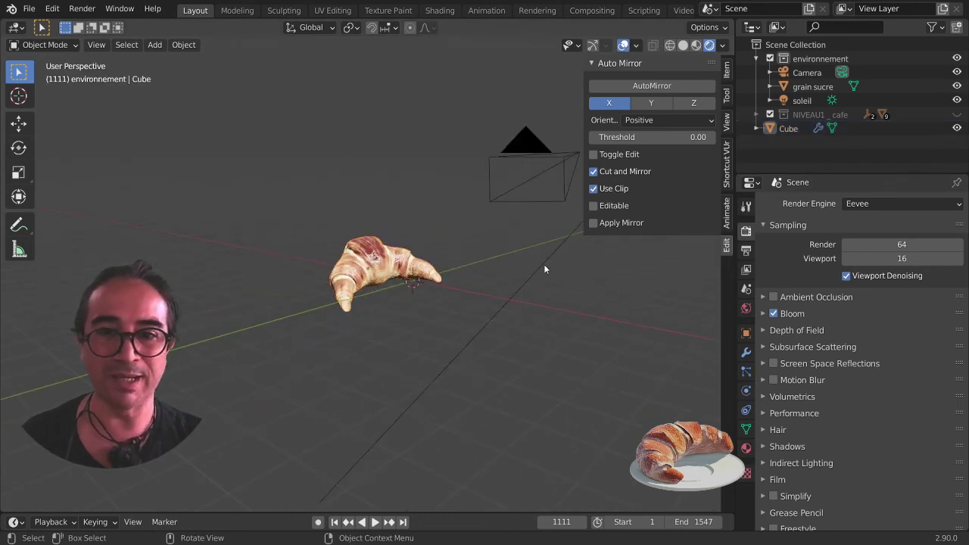
{"action": "left_click", "coordinate": [746, 390]}
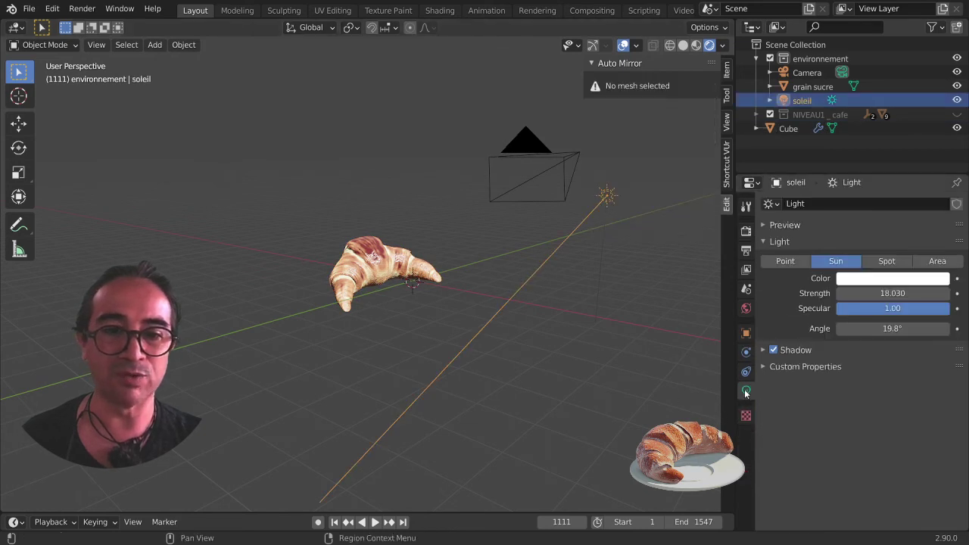
Step: Expand the sun's Shadow panel, set Contact Shadows distance to 0 m and Shadow Bias to 0.080
{"action": "left_click", "coordinate": [790, 357]}
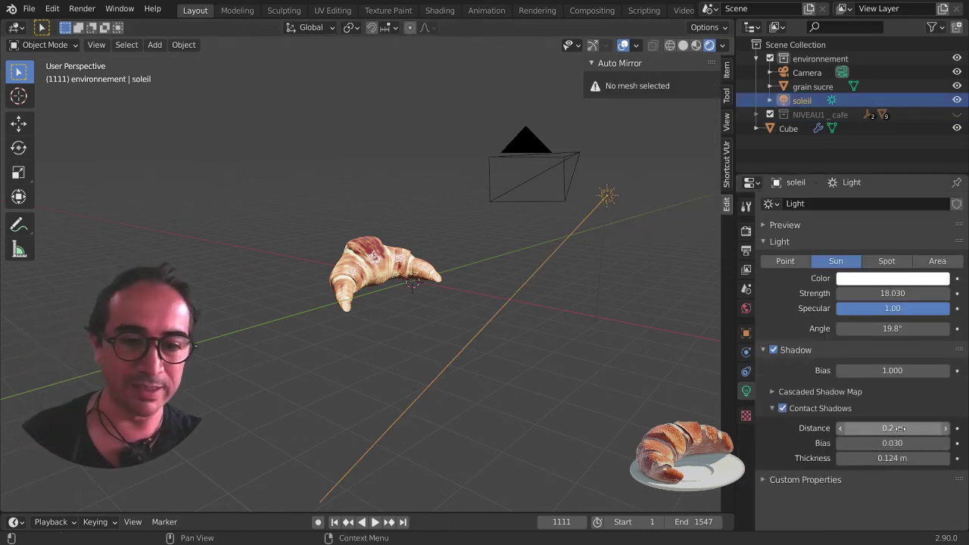
{"action": "left_click_drag", "start_coordinate": [898, 428], "coordinate": [847, 429]}
{"action": "scroll", "coordinate": [480, 282], "scroll_direction": "up", "scroll_amount": 2}
{"action": "scroll", "coordinate": [405, 262], "scroll_direction": "up", "scroll_amount": 3}
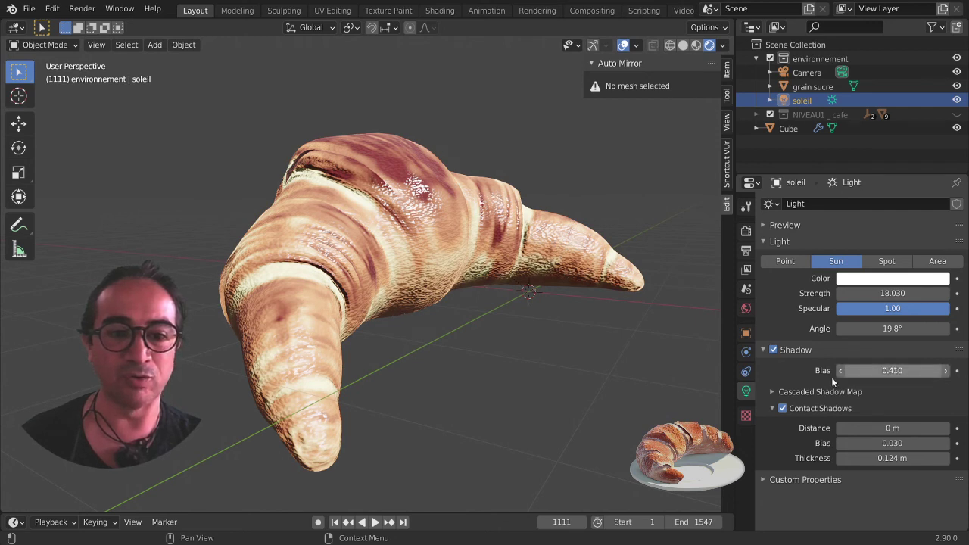
{"action": "left_click_drag", "start_coordinate": [891, 370], "coordinate": [886, 370]}
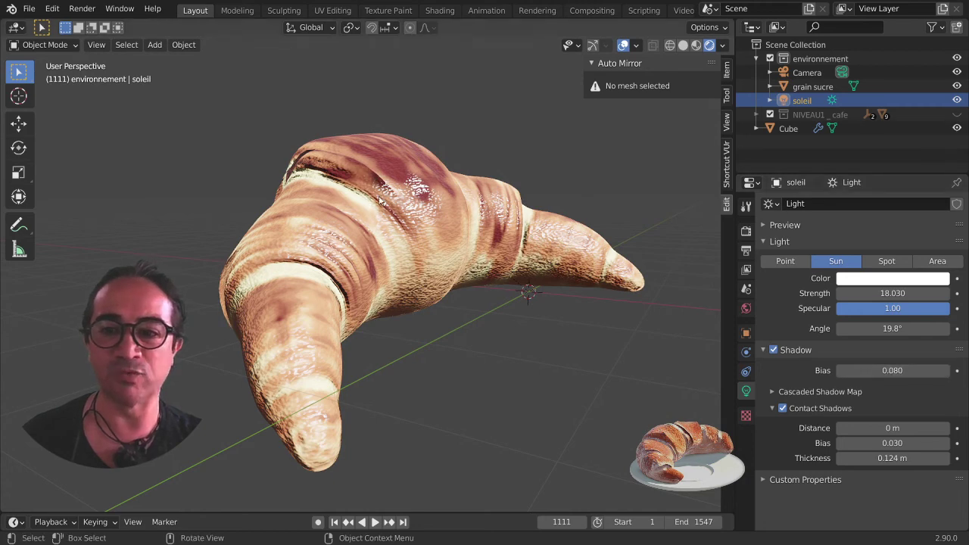
{"action": "mouse_move", "coordinate": [529, 340]}
{"action": "middle_mouse_down"}
{"action": "mouse_move", "coordinate": [502, 347]}
{"action": "mouse_move", "coordinate": [548, 390]}
{"action": "middle_mouse_up"}
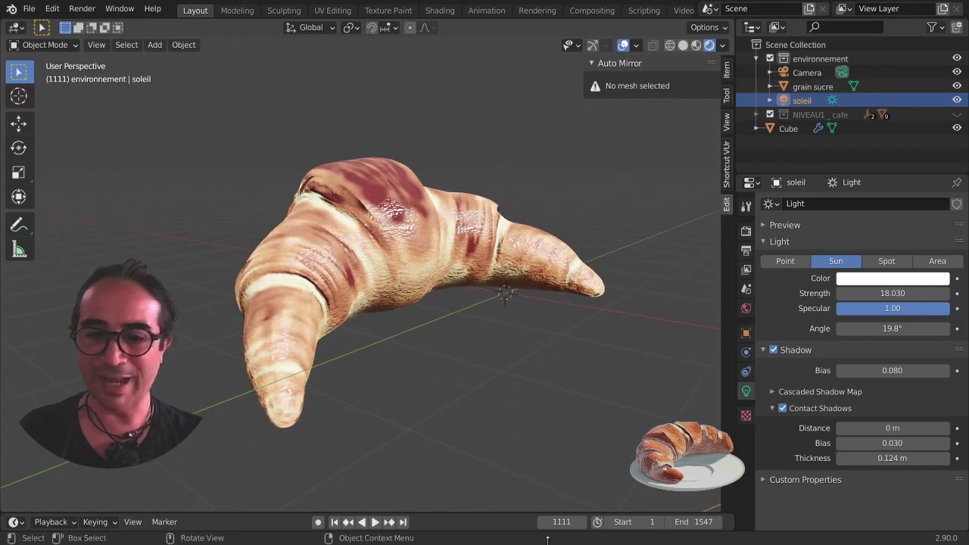